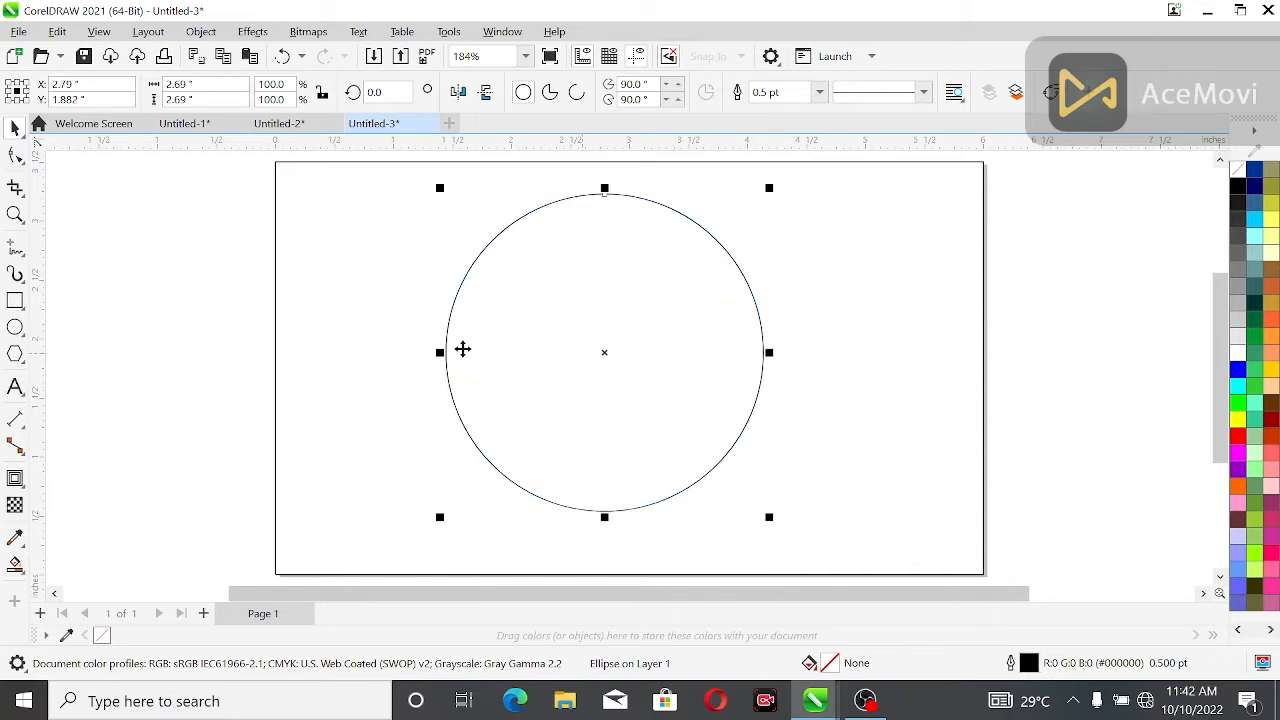
Step: Enlarge the circle proportionally to about 2.98 inches in diameter and center it on the page
left_click(166, 352)
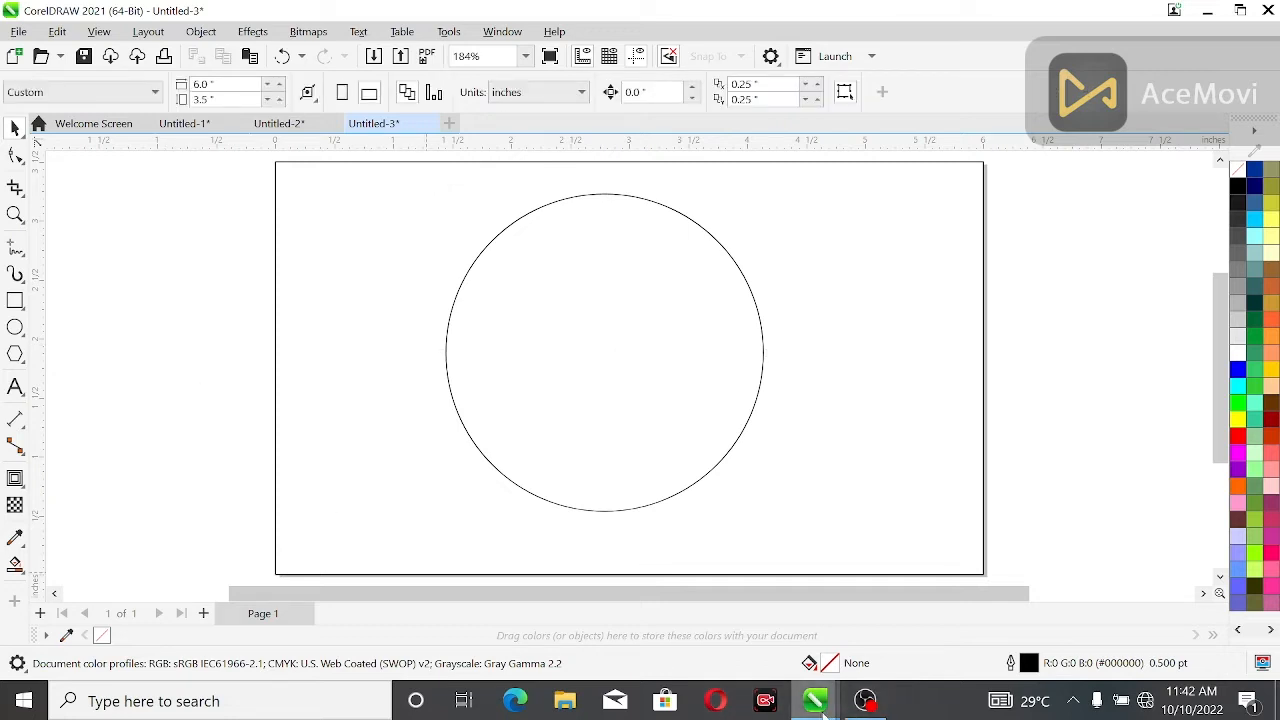
left_click(752, 435)
left_click_drag(775, 522, 789, 551)
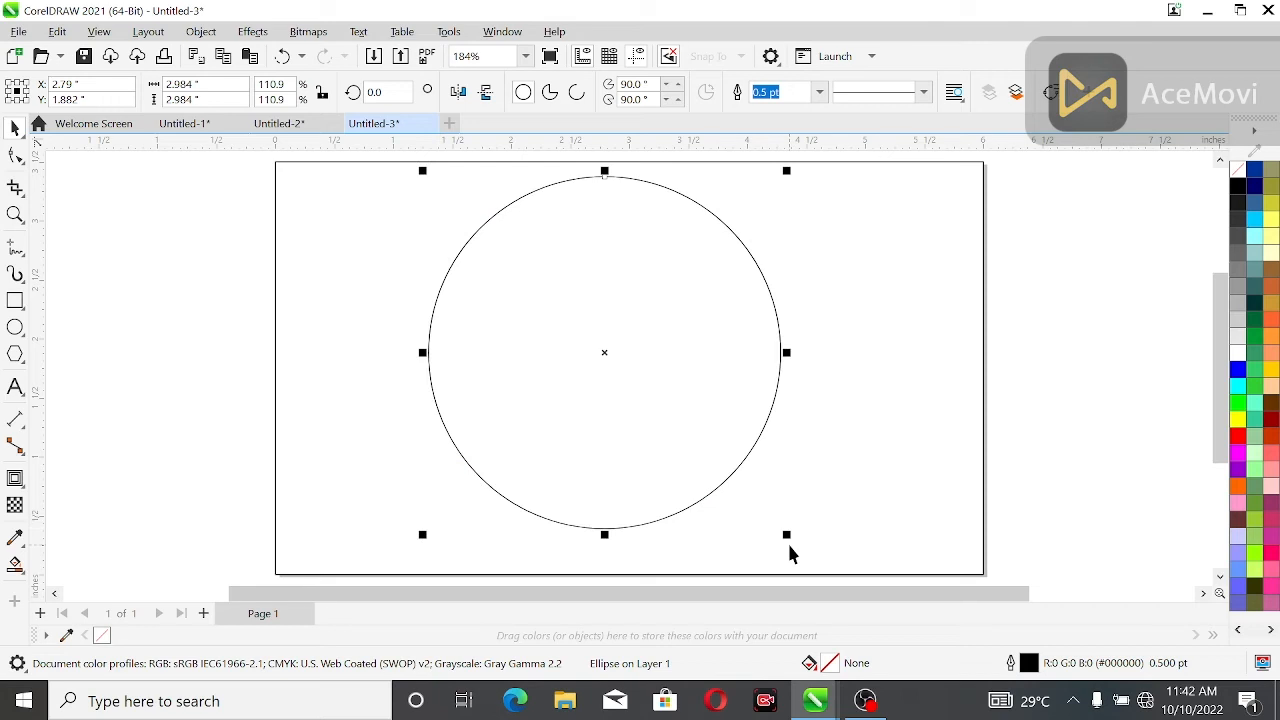
key("p")
left_click(166, 342)
left_click(555, 412)
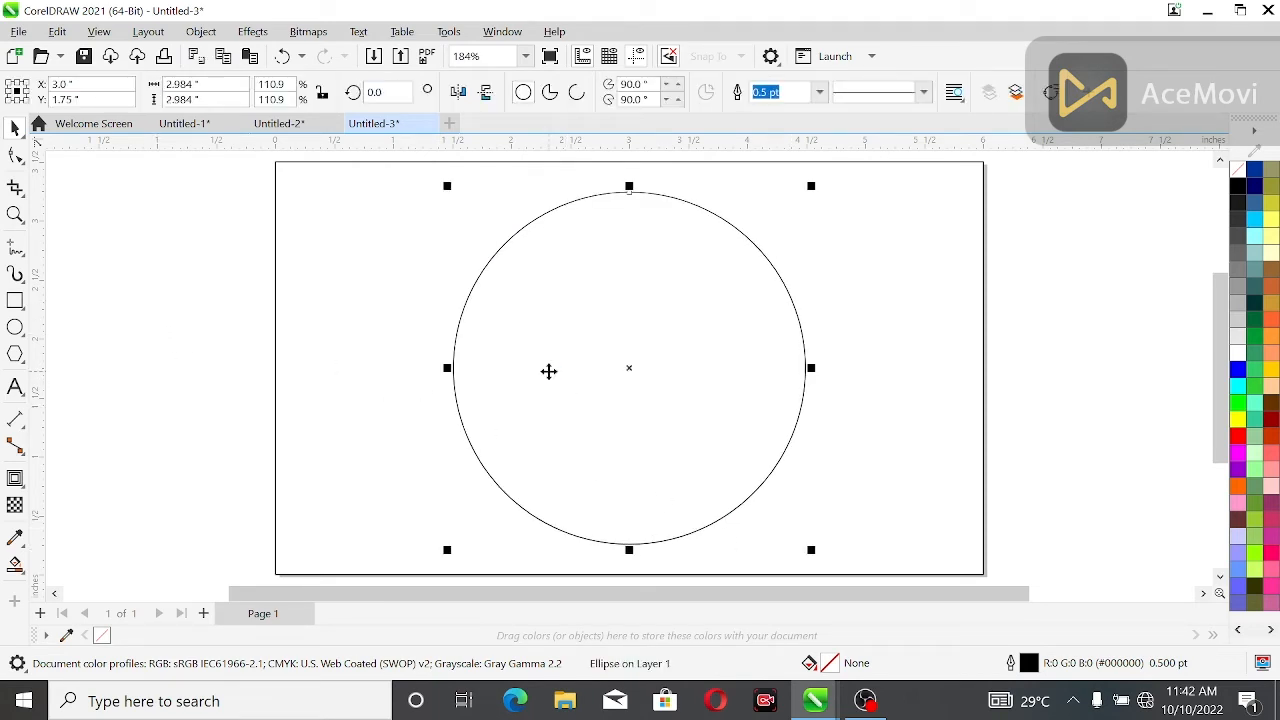
Step: Make a smaller concentric copy of the circle about 2.83 inches wide, and fill the outer circle with white
left_click_drag(815, 553, 811, 545)
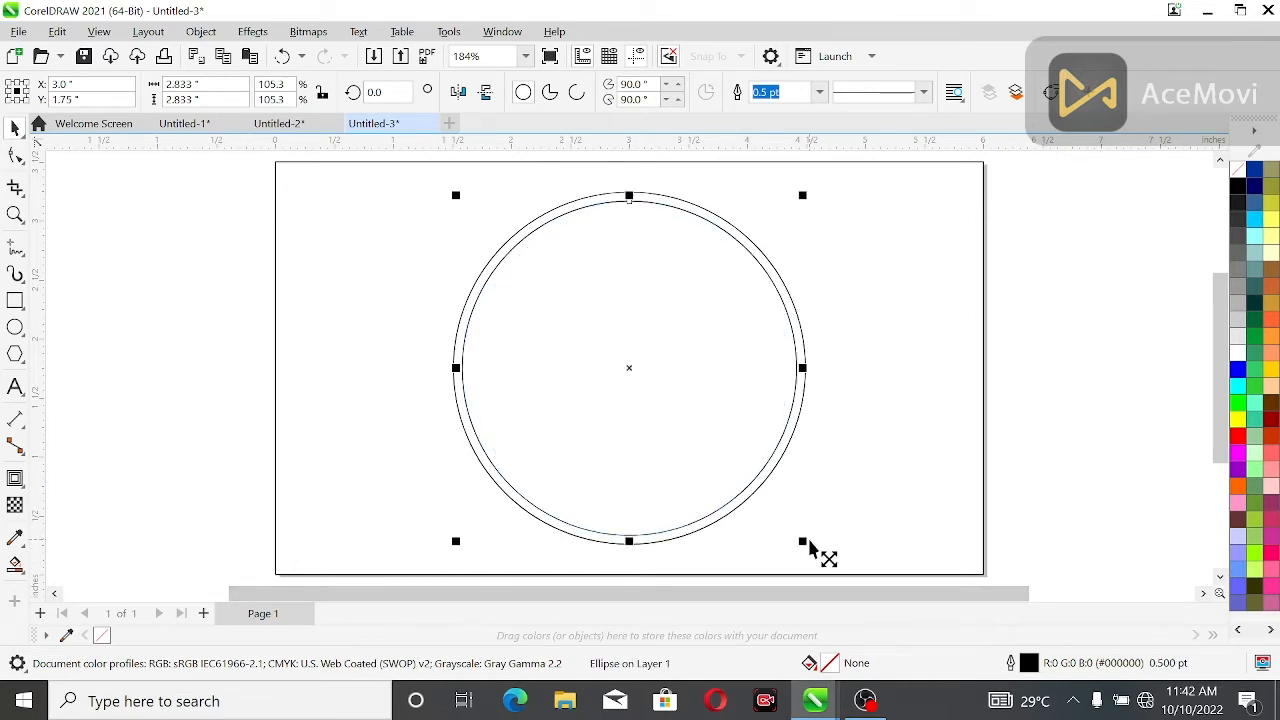
left_click(218, 230)
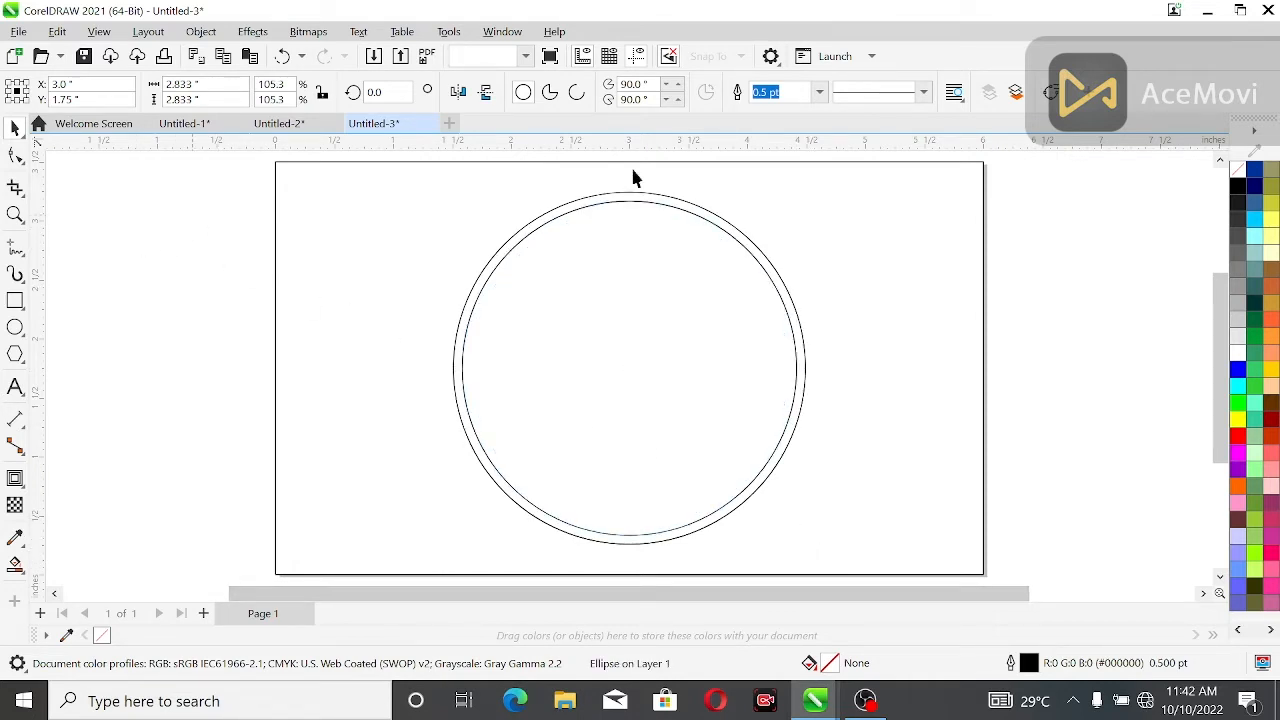
left_click(676, 198)
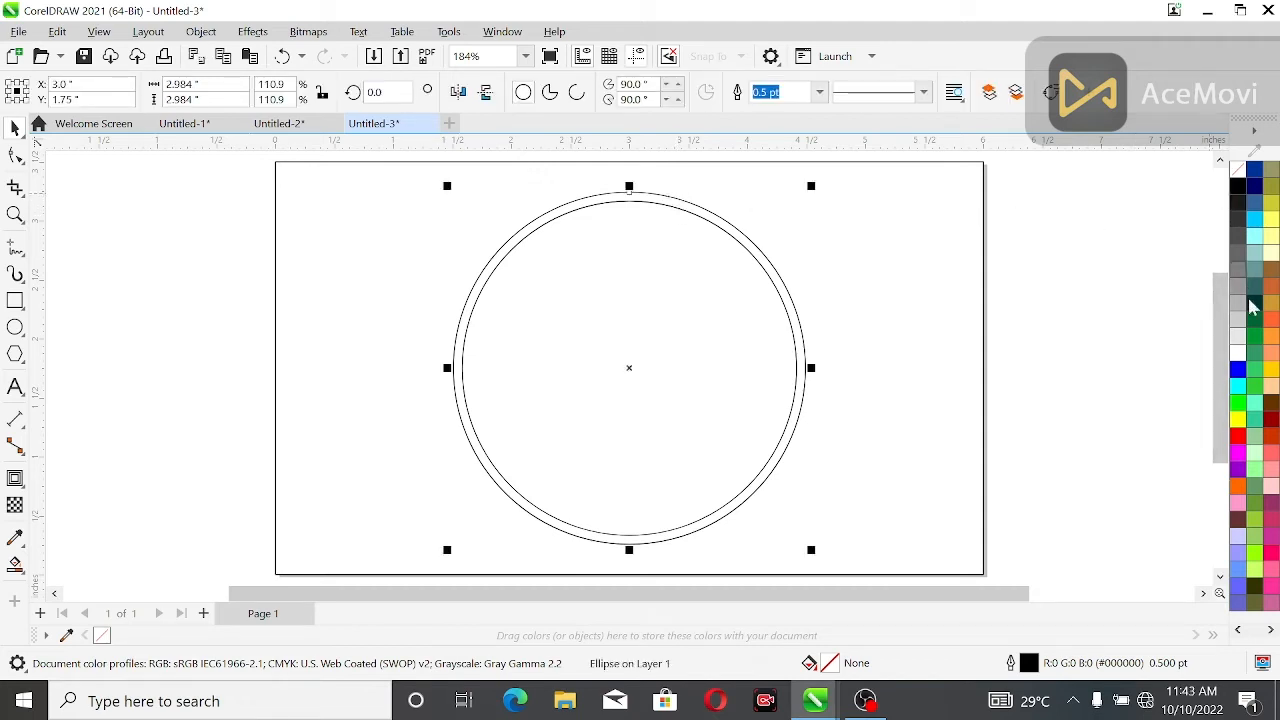
left_click(1238, 356)
left_click(1122, 304)
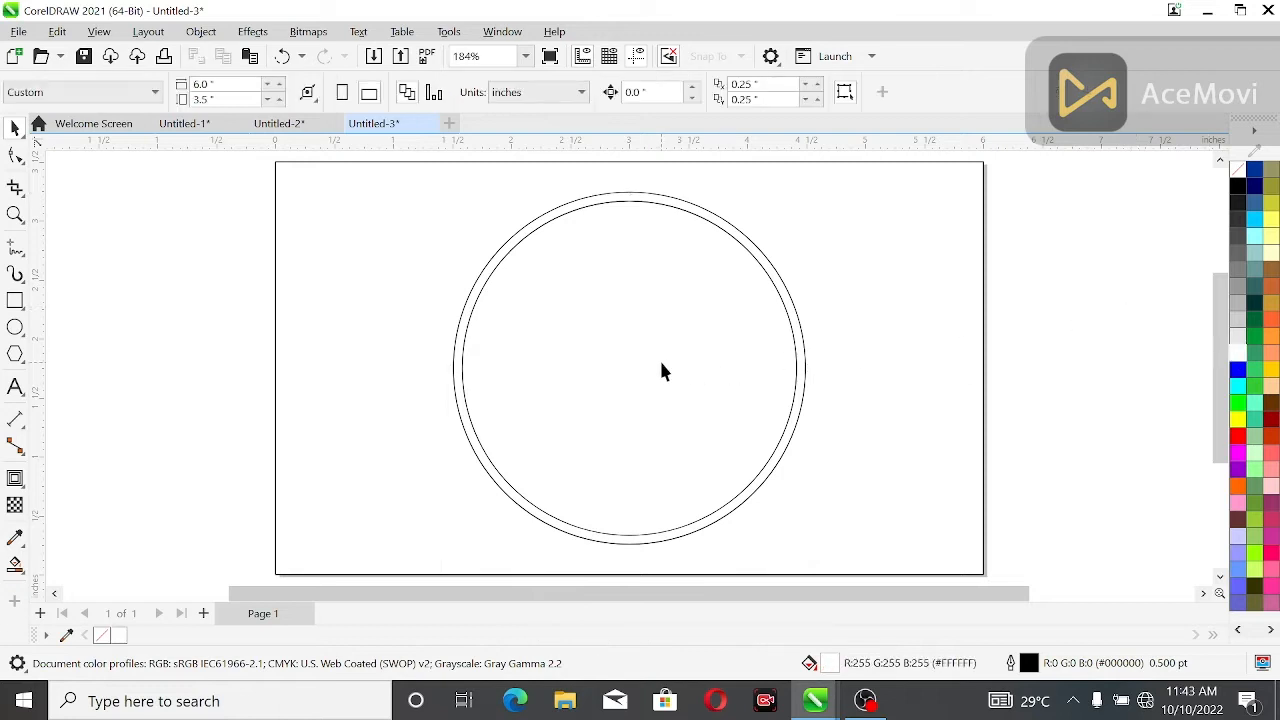
left_click(659, 360)
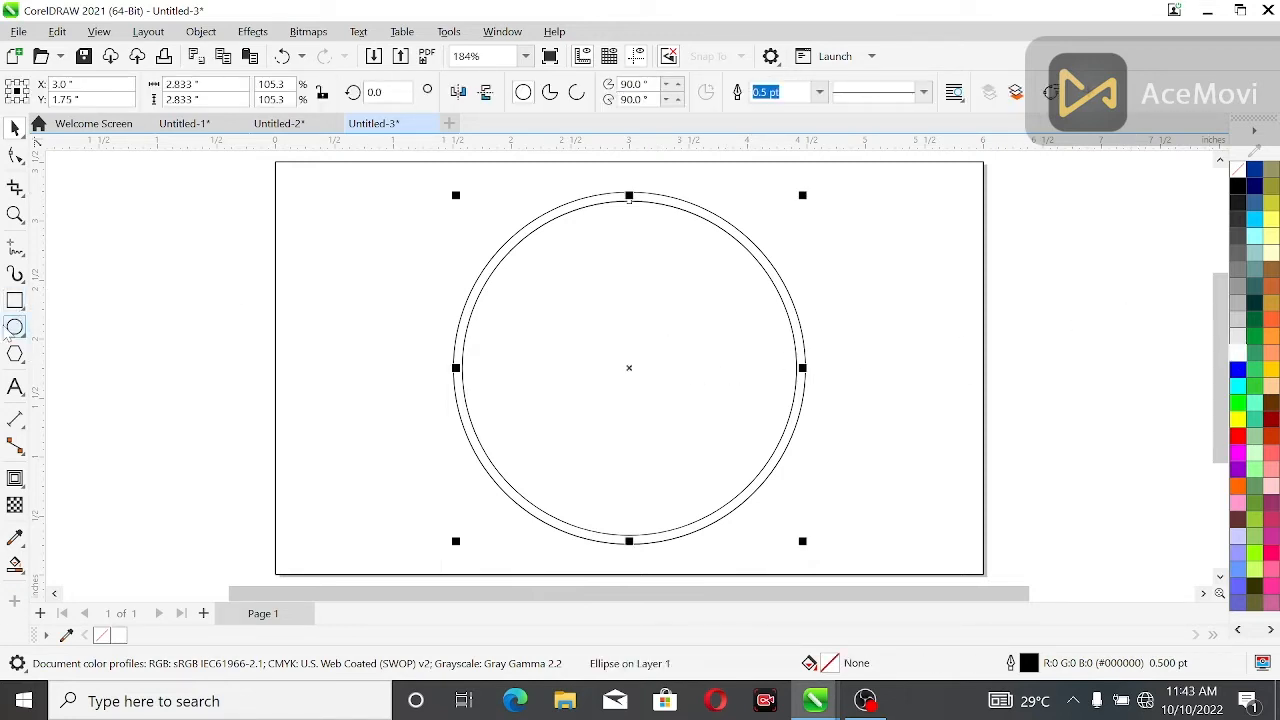
Step: Draw an ellipse about 2.58 by 2.24 inches beside the circles and rotate it counterclockwise by about 26 degrees
left_click(15, 328)
left_click_drag(86, 251, 396, 521)
left_click(236, 376)
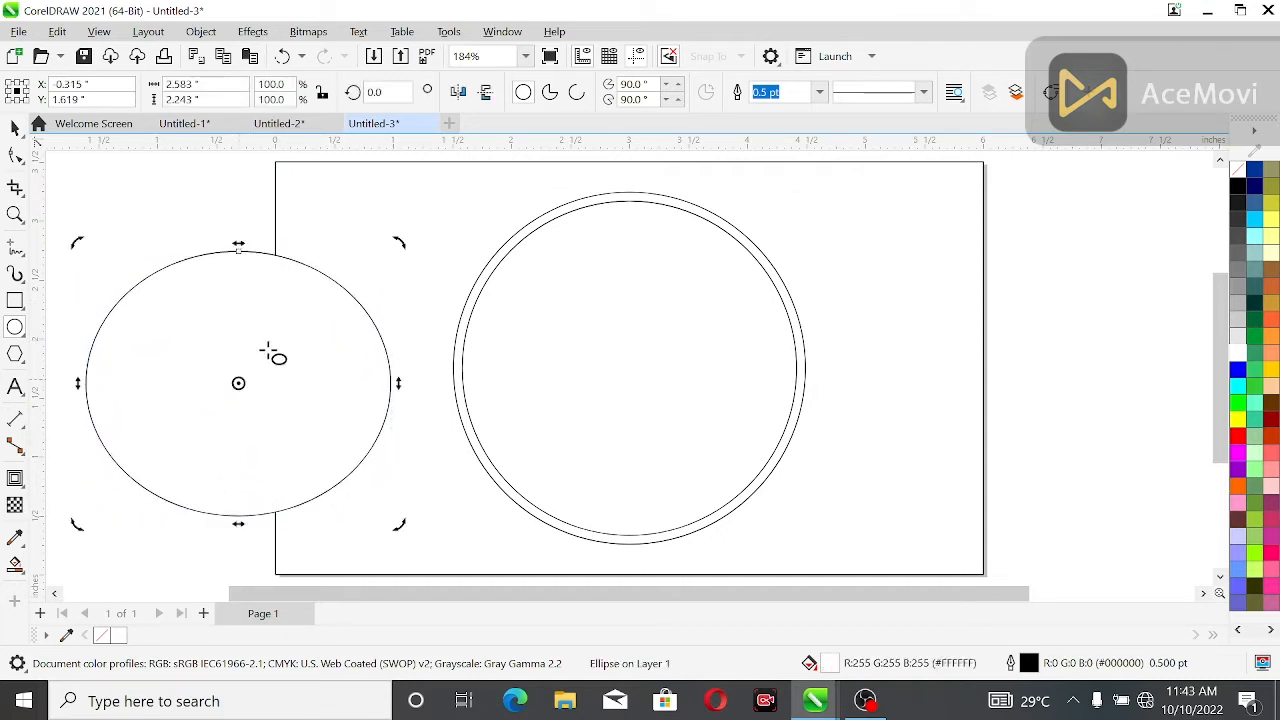
left_click_drag(405, 256, 323, 229)
left_click(230, 207)
Step: Move the rotated ellipse over the upper-left part of the circles and remove its fill
left_click(14, 128)
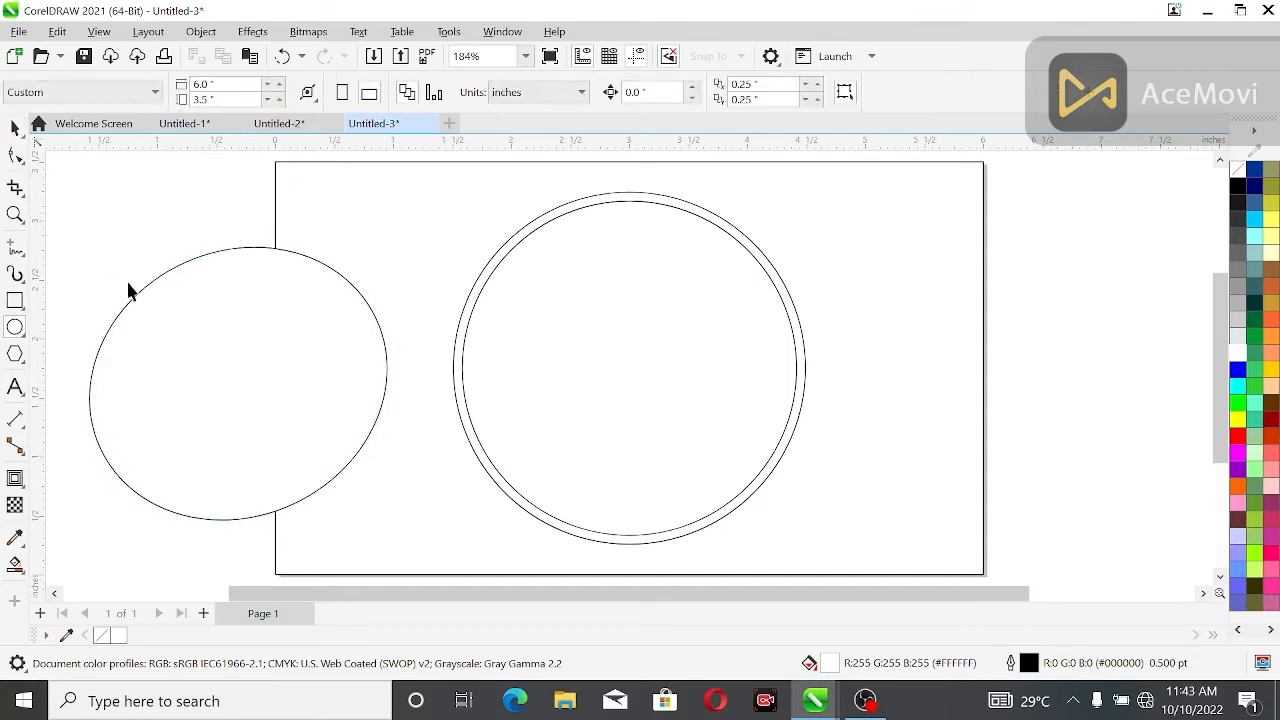
left_click(240, 360)
left_click_drag(234, 382, 563, 278)
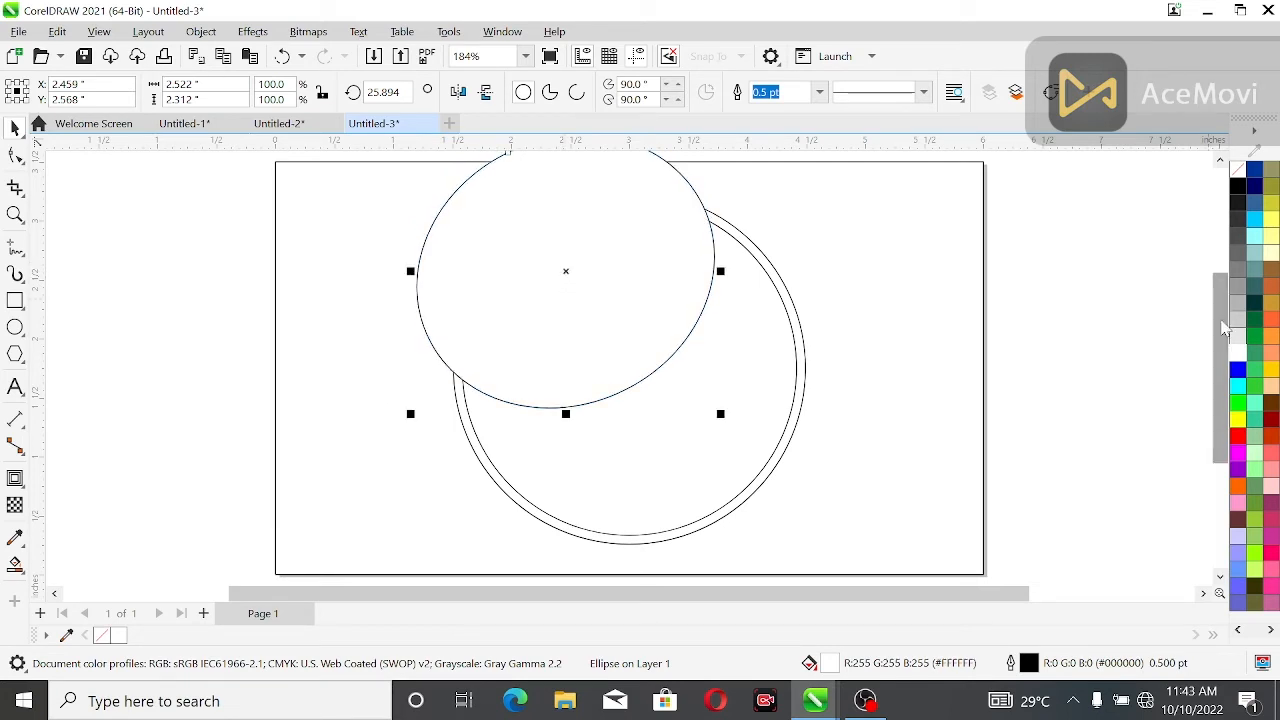
scroll(1220, 307, "up", 1)
left_click(1237, 170)
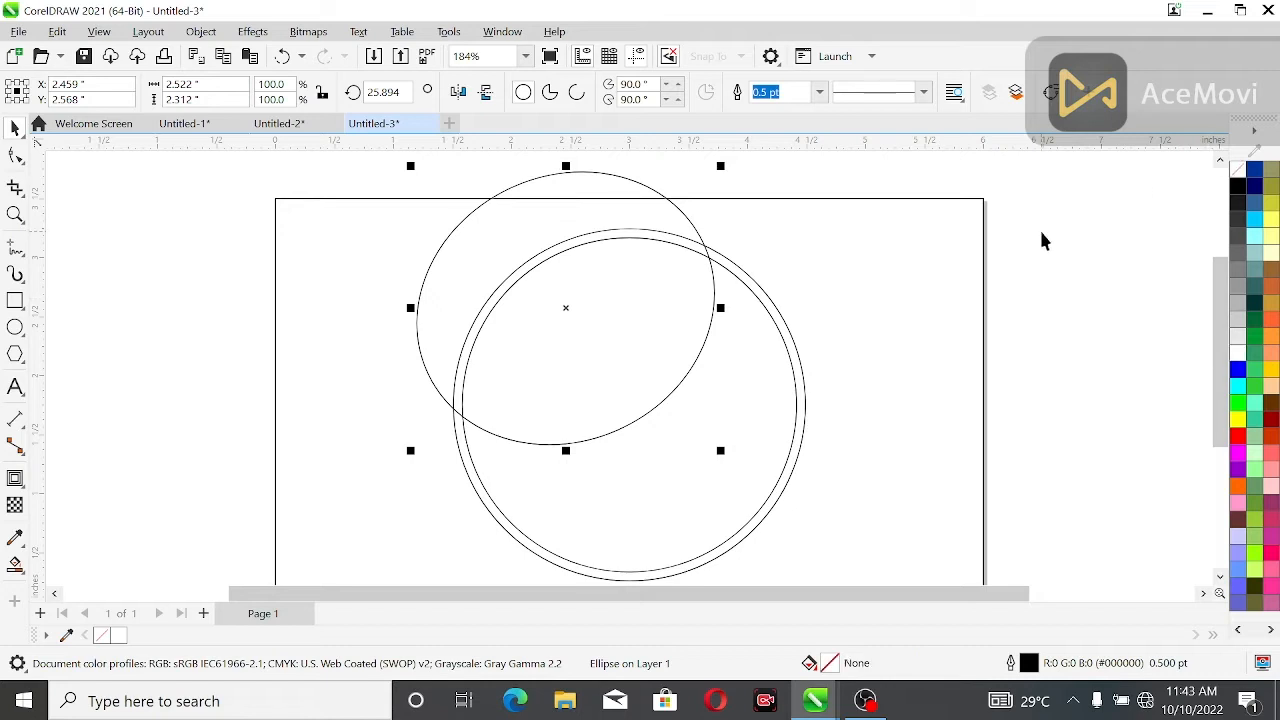
left_click(257, 180)
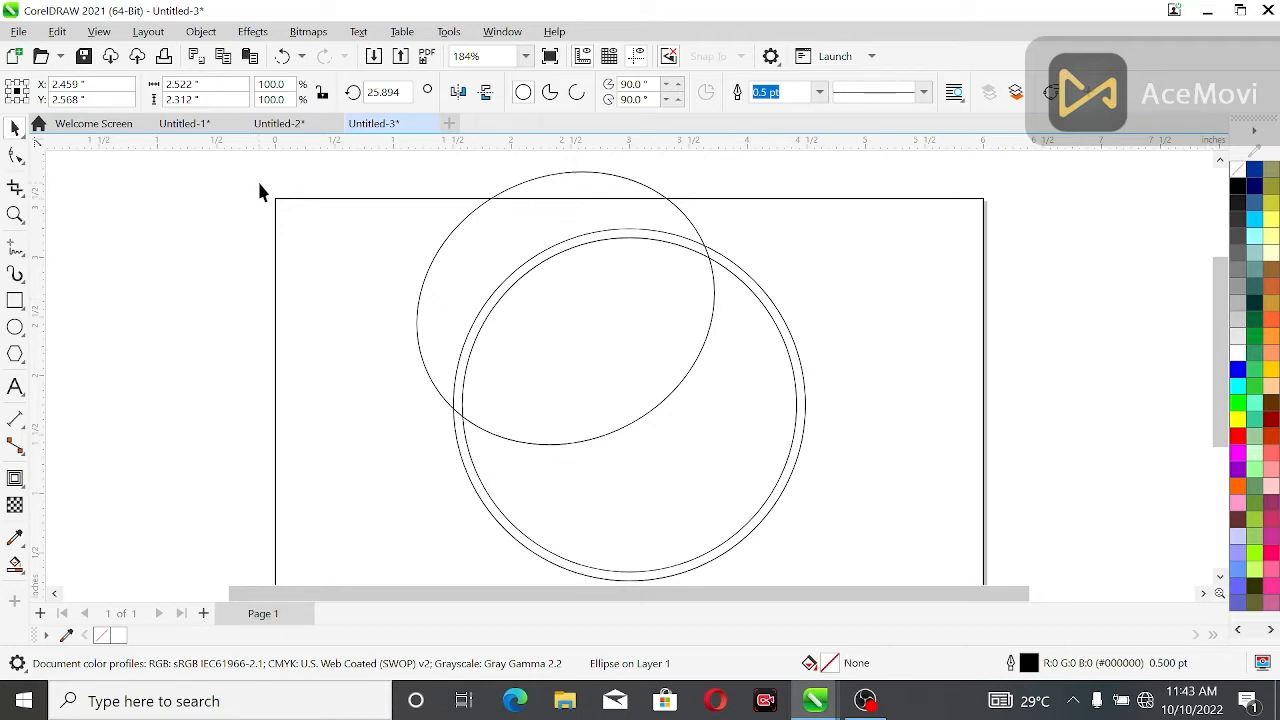
Step: Enlarge the rotated ellipse proportionally from its center to about 3.11 by 2.86 inches
left_click(430, 375)
left_click_drag(722, 168, 760, 213)
left_click_drag(1216, 283, 1222, 330)
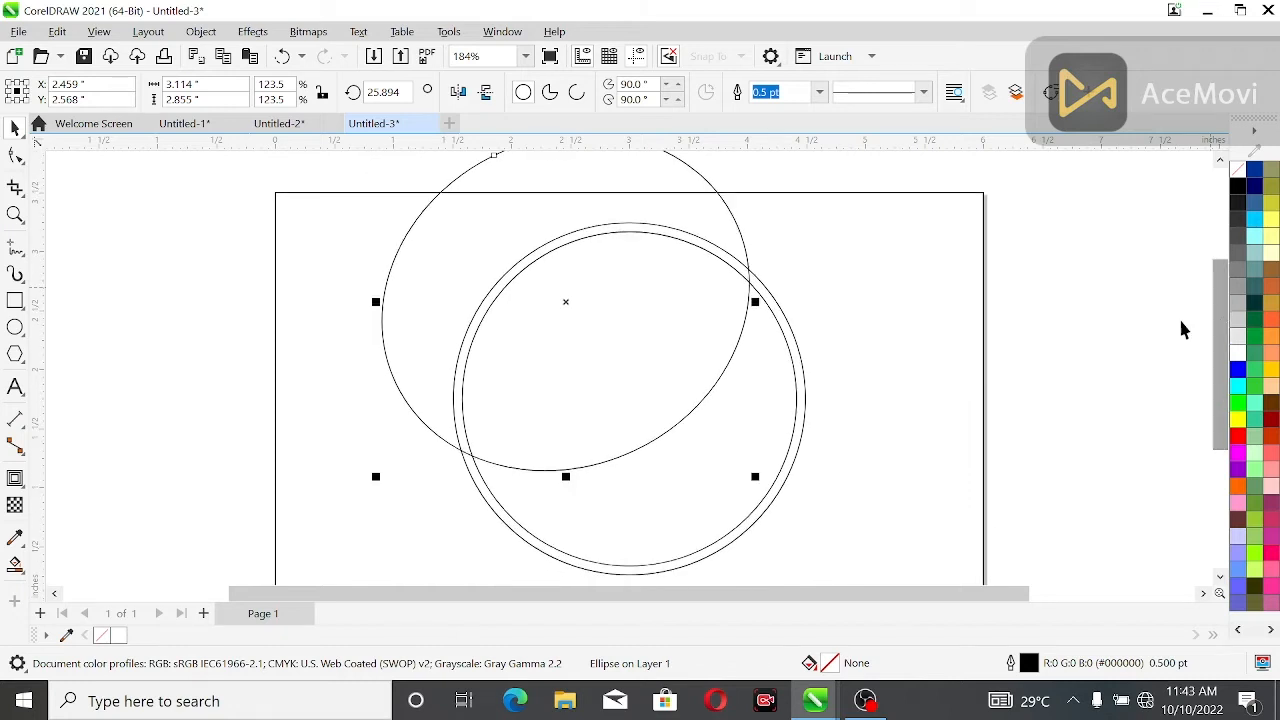
left_click(1040, 335)
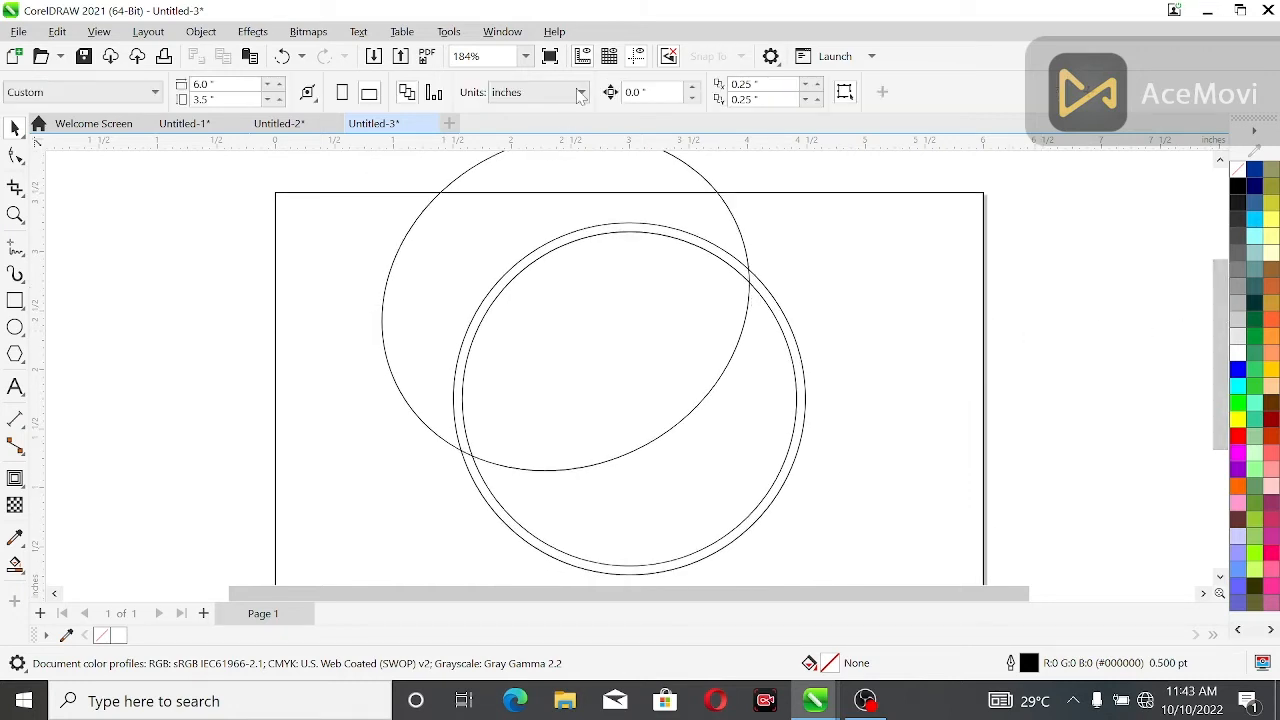
Step: Set the nudge distance to 0.01 inches and nudge the ellipse up and left to about X 2.35, Y 2.79 inches
double_click(638, 92)
key("BackSpace")
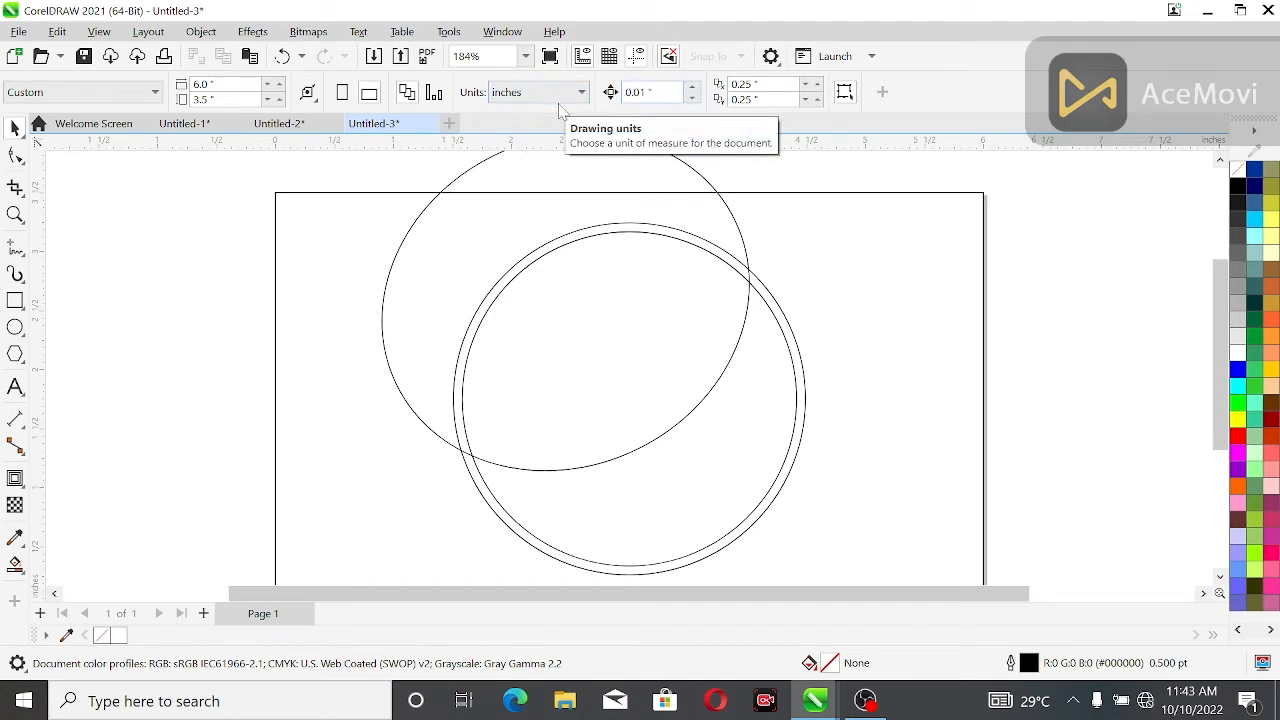
left_click(680, 167)
key("Up")
key("Up")
key("Up")
key("Up")
key("Up")
key("Up")
key("Up")
key("Up")
key("Up")
key("Up")
key("Up")
key("Up")
key("Up")
key("Up")
key("Up")
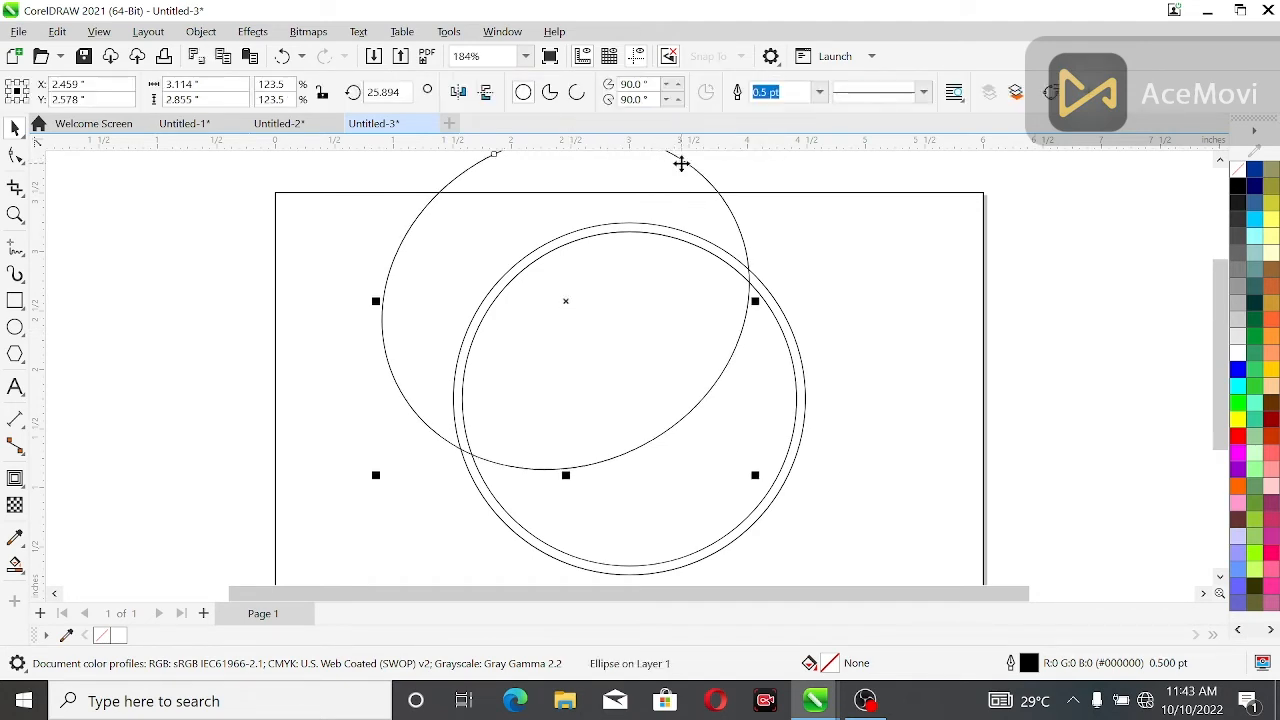
key("Up")
key("Up")
key("Up")
key("Up")
key("Up")
key("Up")
key("Up")
key("Left")
key("Left")
key("Left")
key("Left")
key("Left")
key("Left")
key("Left")
key("Left")
key("Down")
key("Left")
key("Left")
key("Down")
key("Left")
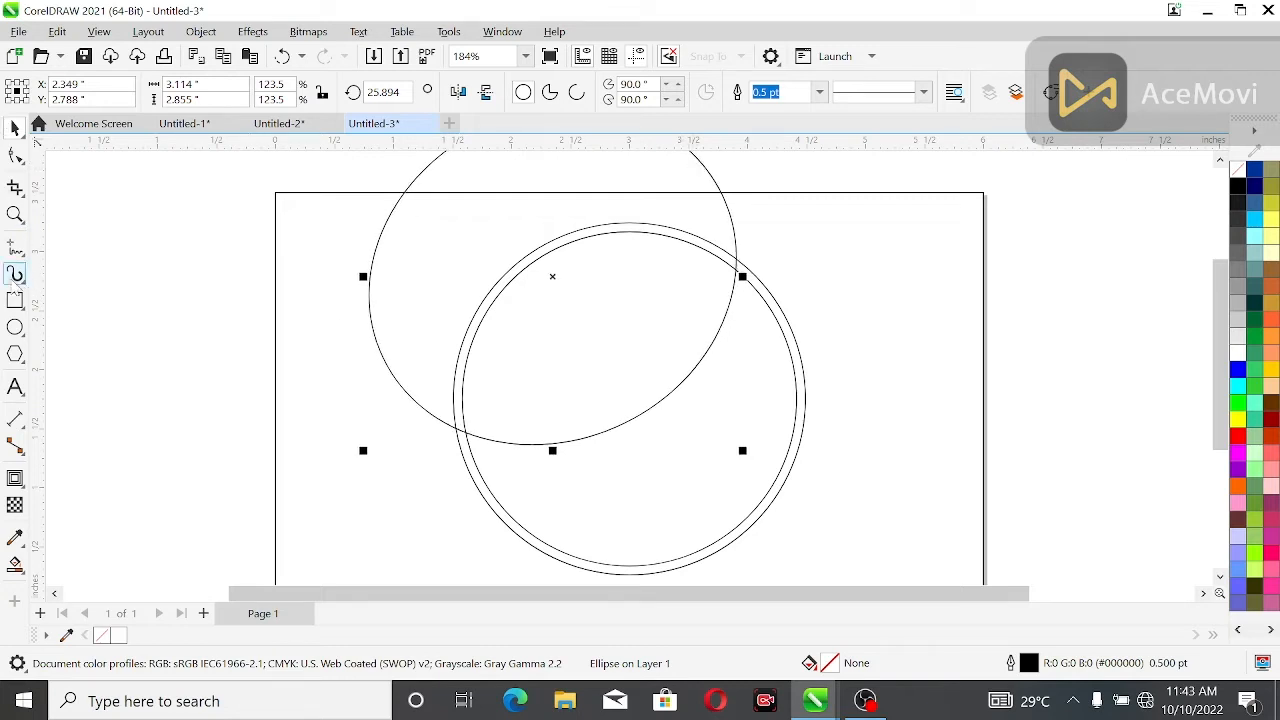
Step: Draw a straight diagonal line about 3.61 inches wide and 1.63 inches high across the circles, and nudge it slightly down and left
left_click(15, 246)
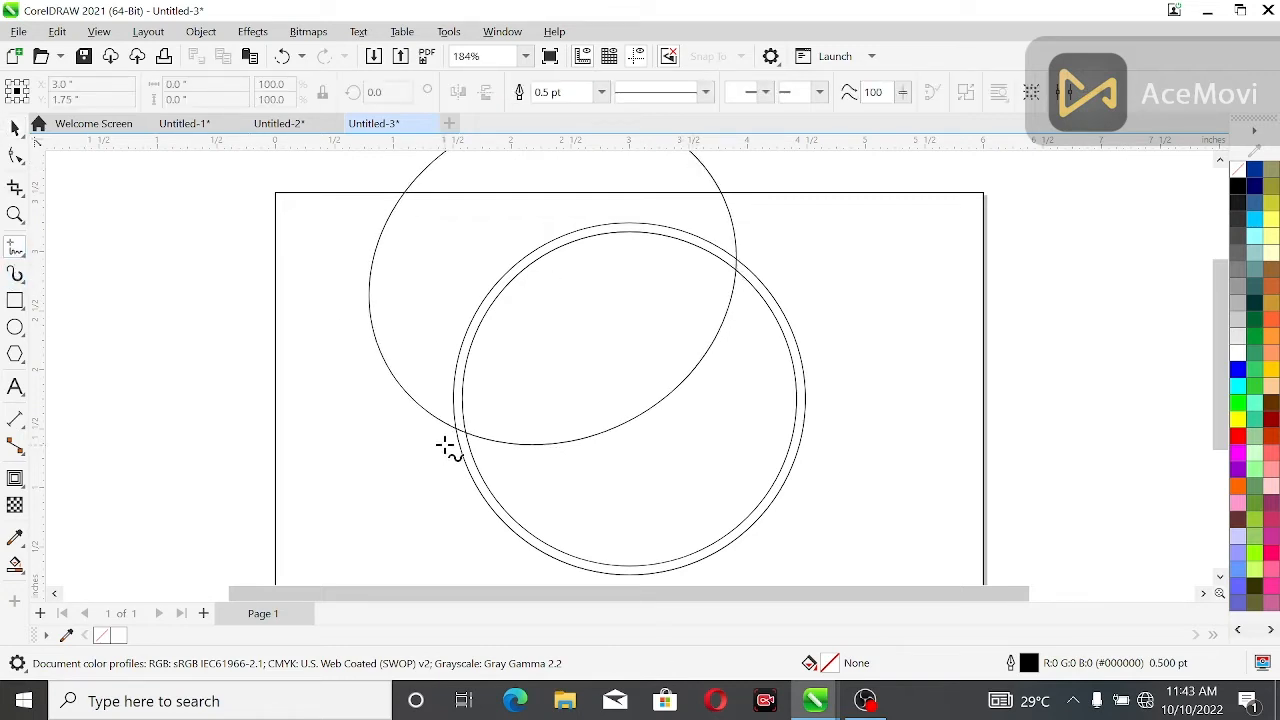
left_click(444, 440)
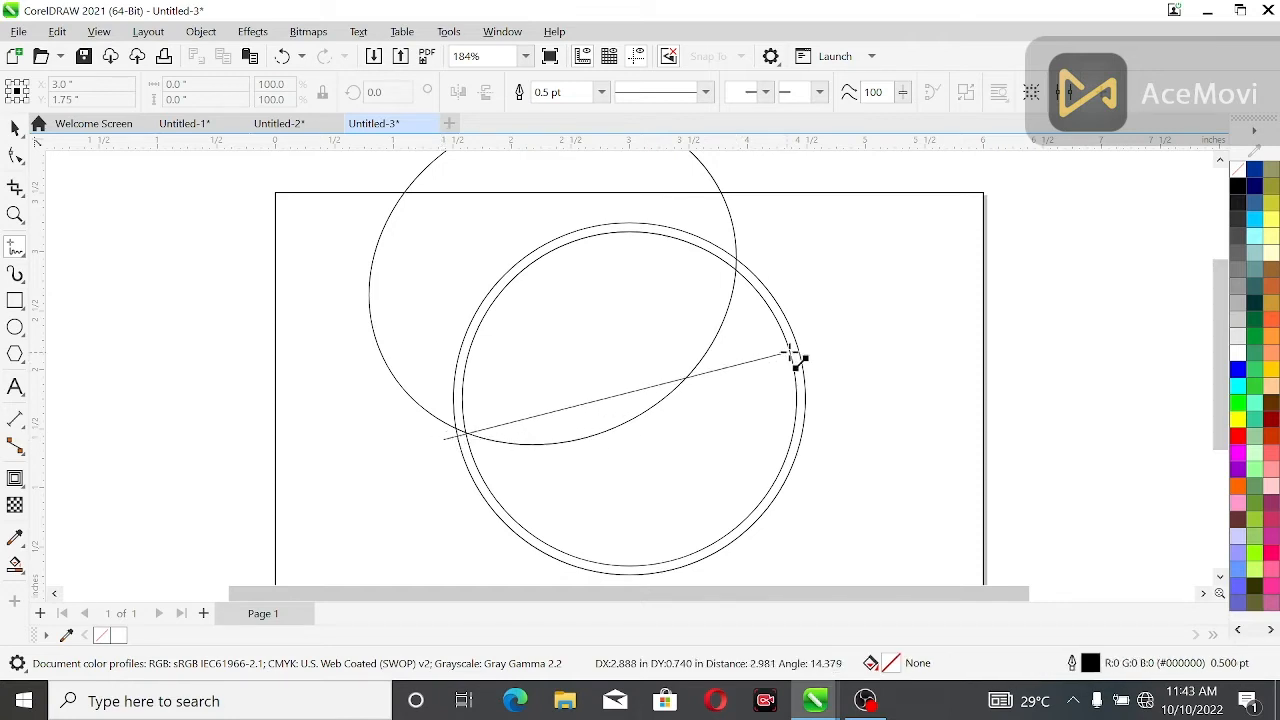
left_click(868, 246)
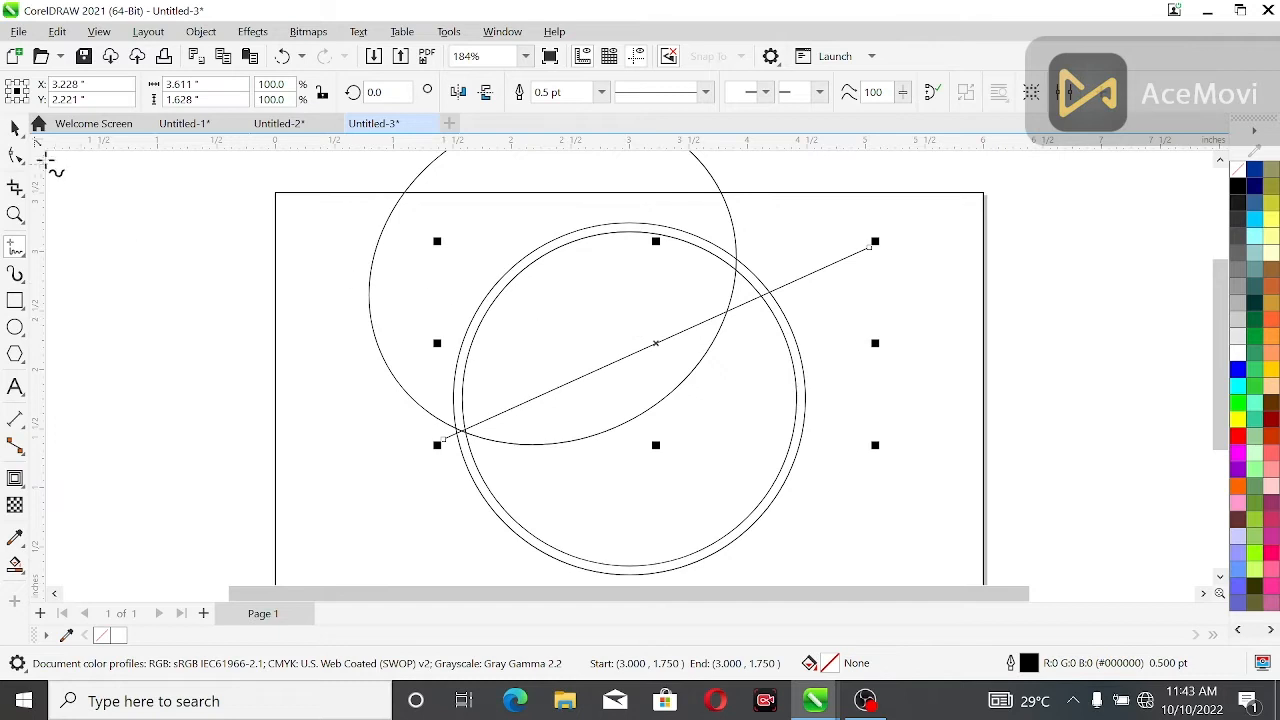
key("Left")
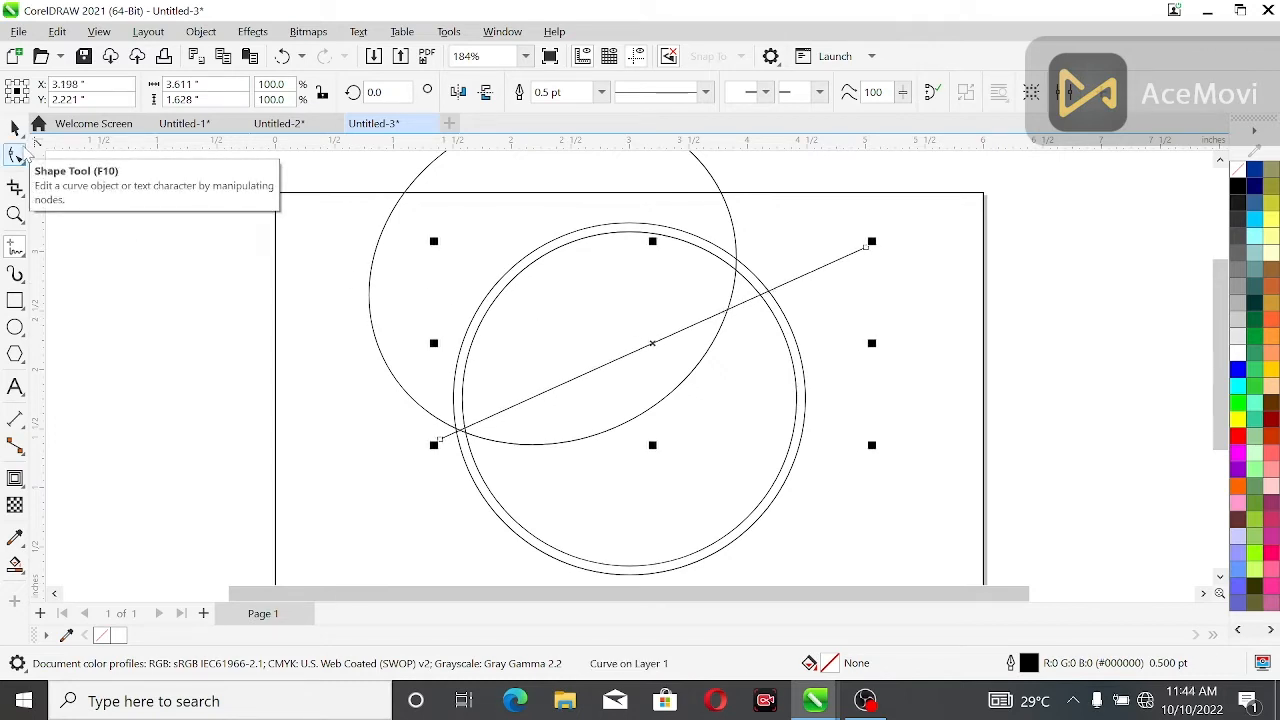
key("Down")
key("Down")
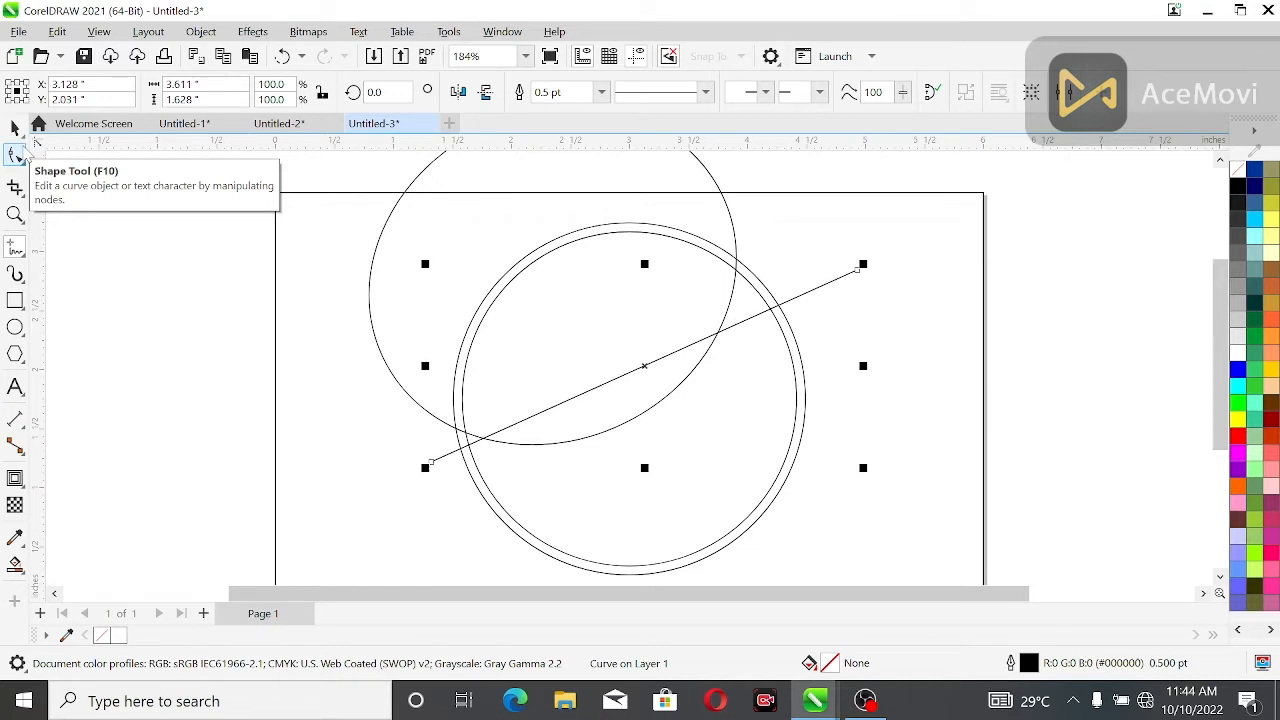
Step: Convert the diagonal line to a curve, bend it downward, and move its upper end closer to the circles
left_click(17, 155)
left_click(607, 384)
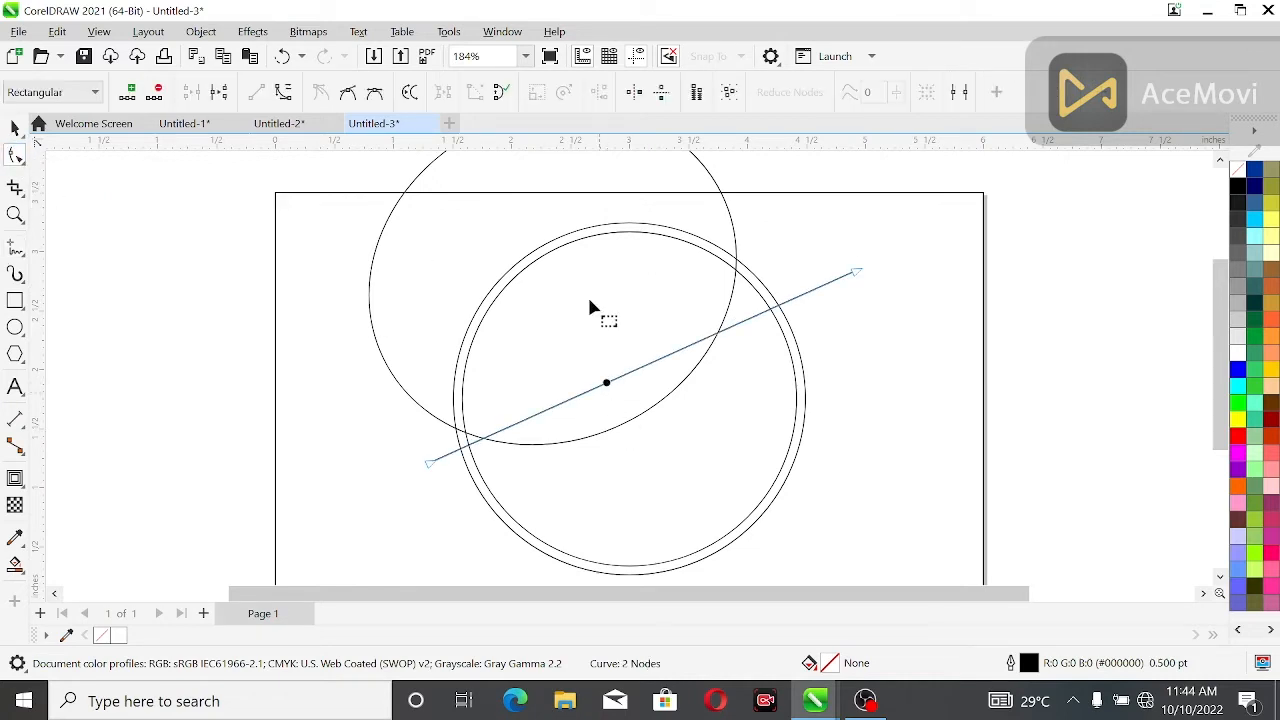
left_click(284, 93)
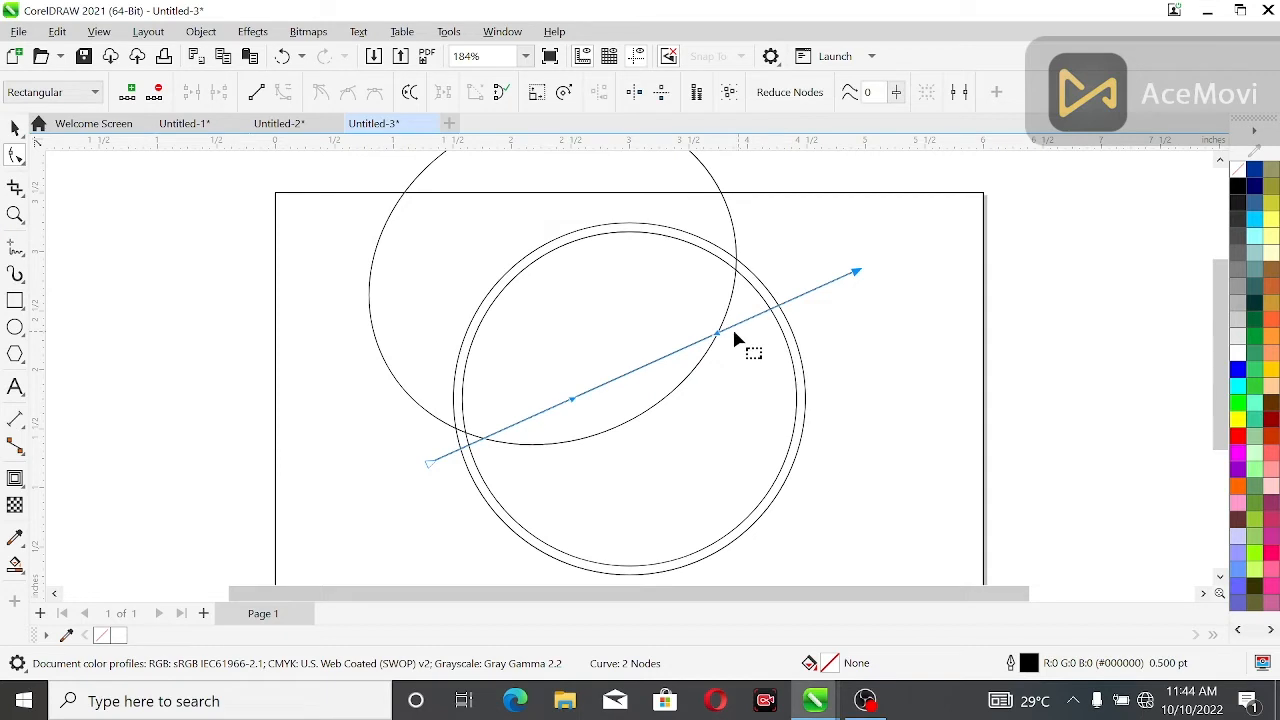
left_click_drag(720, 336, 763, 459)
left_click_drag(858, 275, 807, 246)
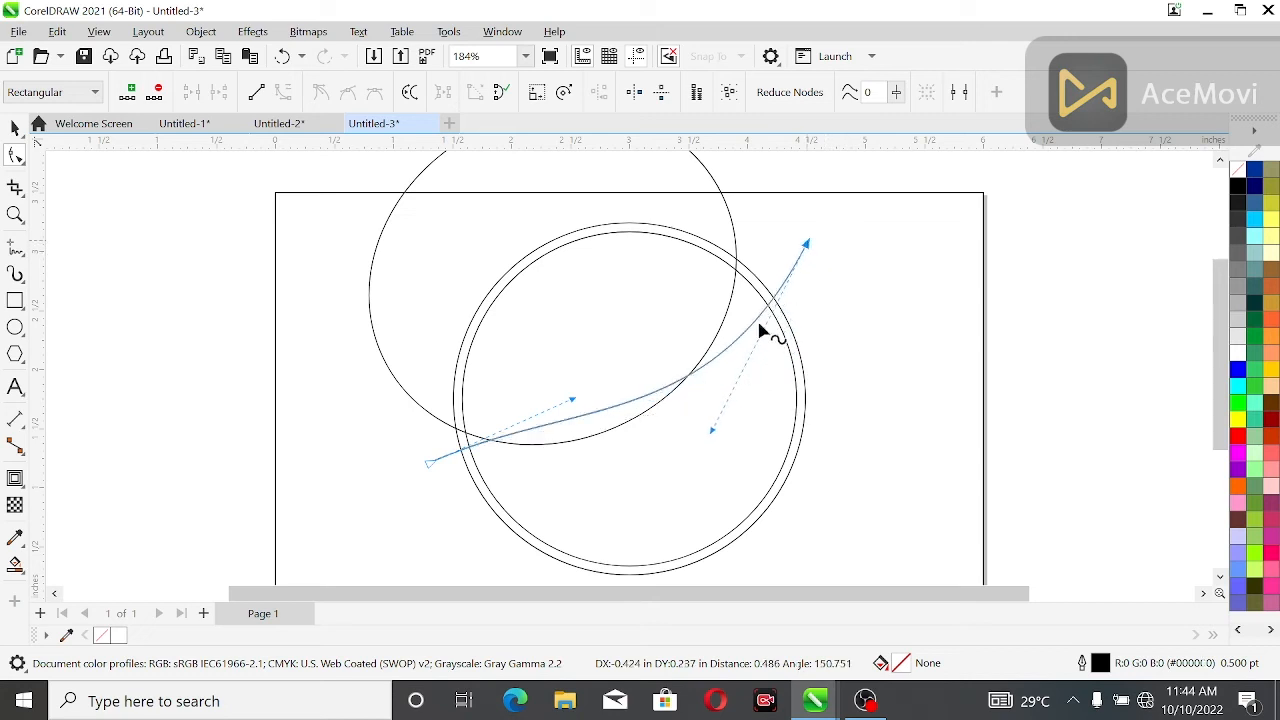
left_click_drag(712, 431, 743, 508)
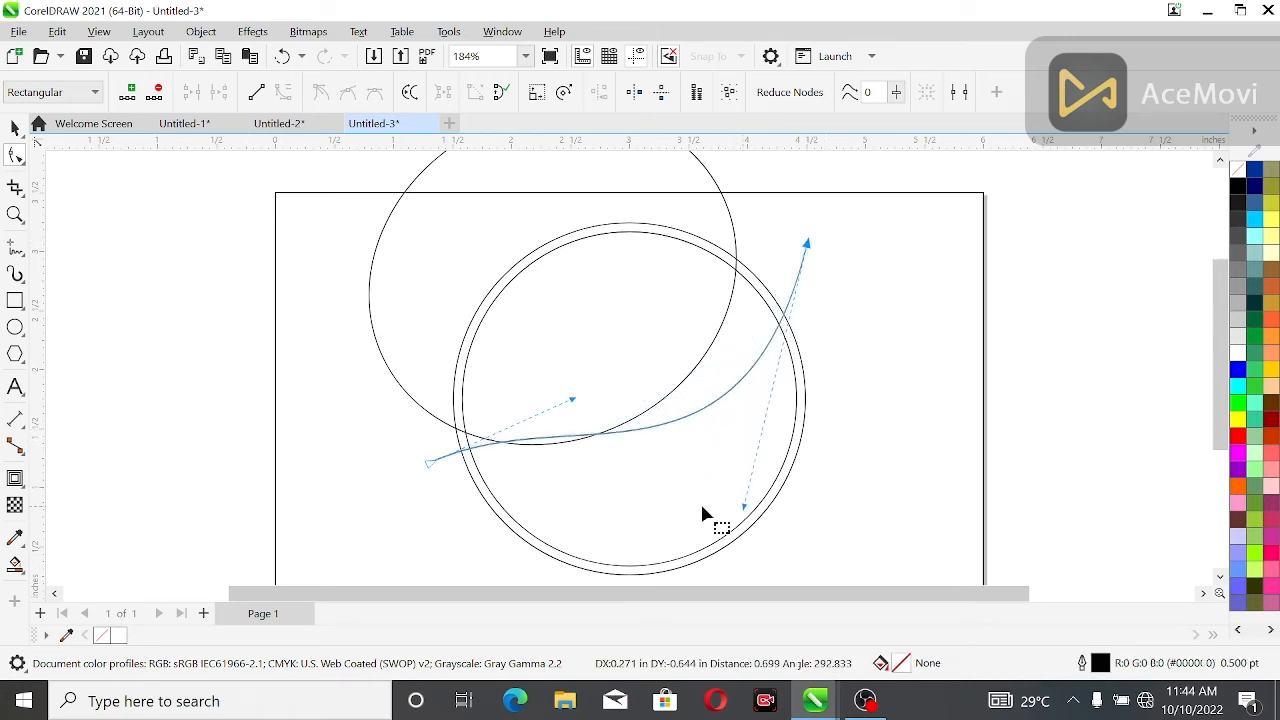
Step: Deepen the curve's bend below the ellipse and shift its upper end inward so it rises nearly vertically
left_click_drag(572, 401, 586, 450)
left_click_drag(744, 509, 767, 547)
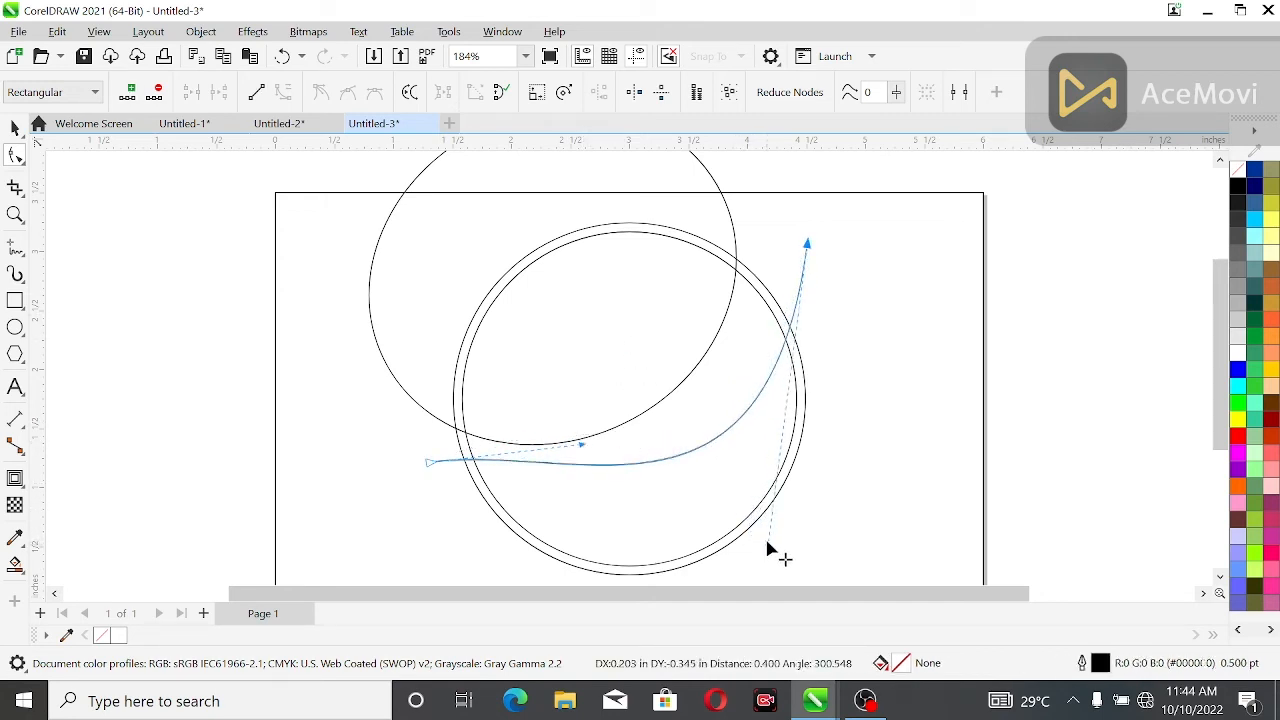
left_click_drag(807, 249, 784, 250)
left_click_drag(749, 546, 786, 572)
left_click(850, 363)
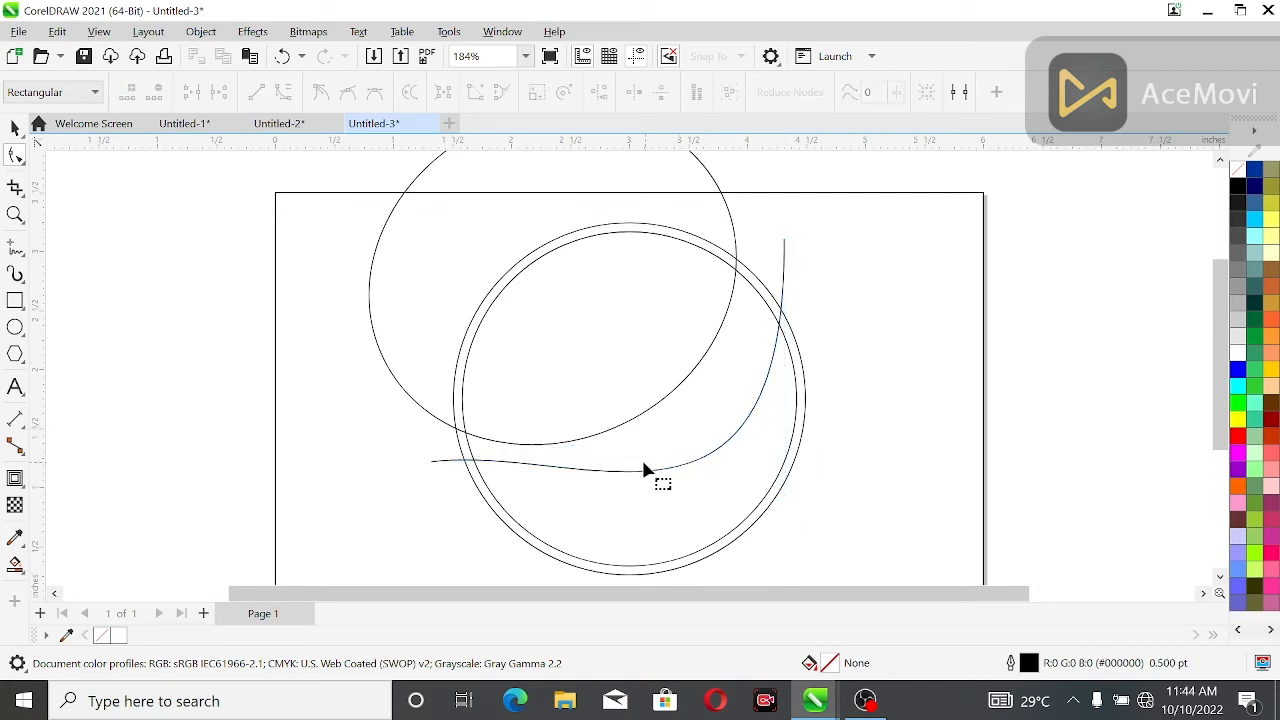
Step: Fine-tune the curve's left end, moving its node slightly up and inward toward the circles and lengthening its handle
left_click(569, 471)
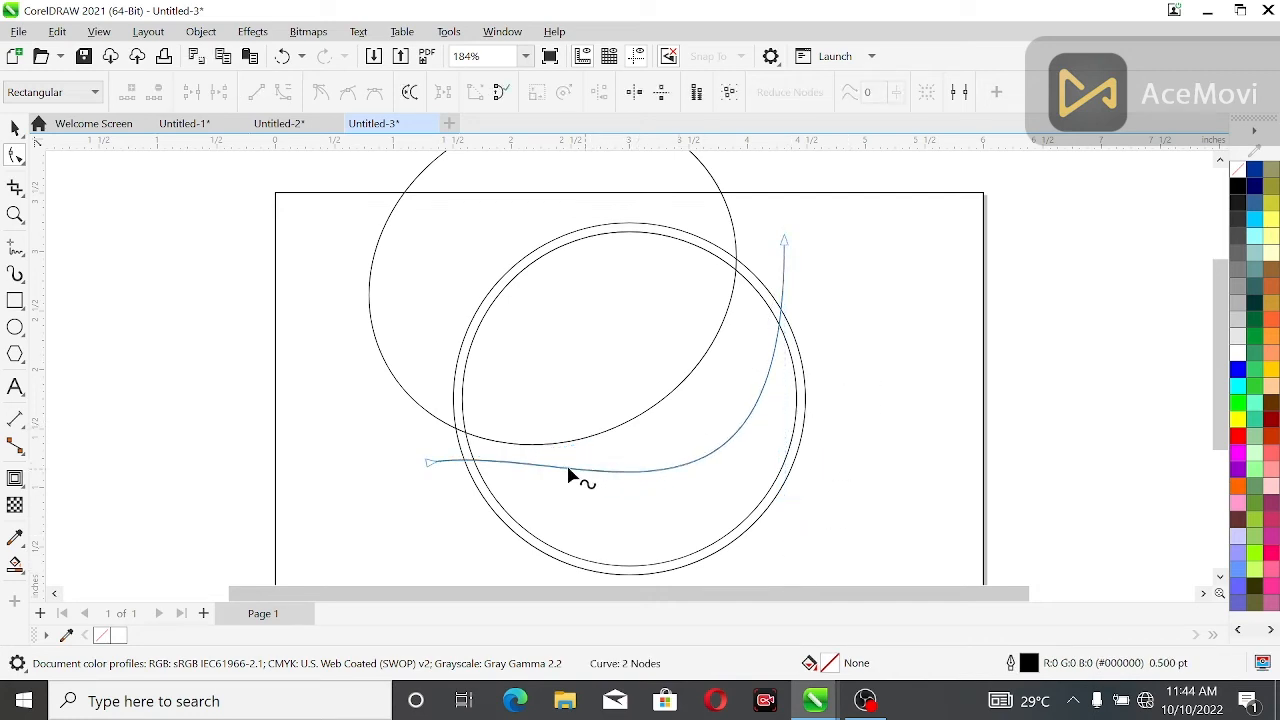
left_click(430, 463)
left_click(605, 437)
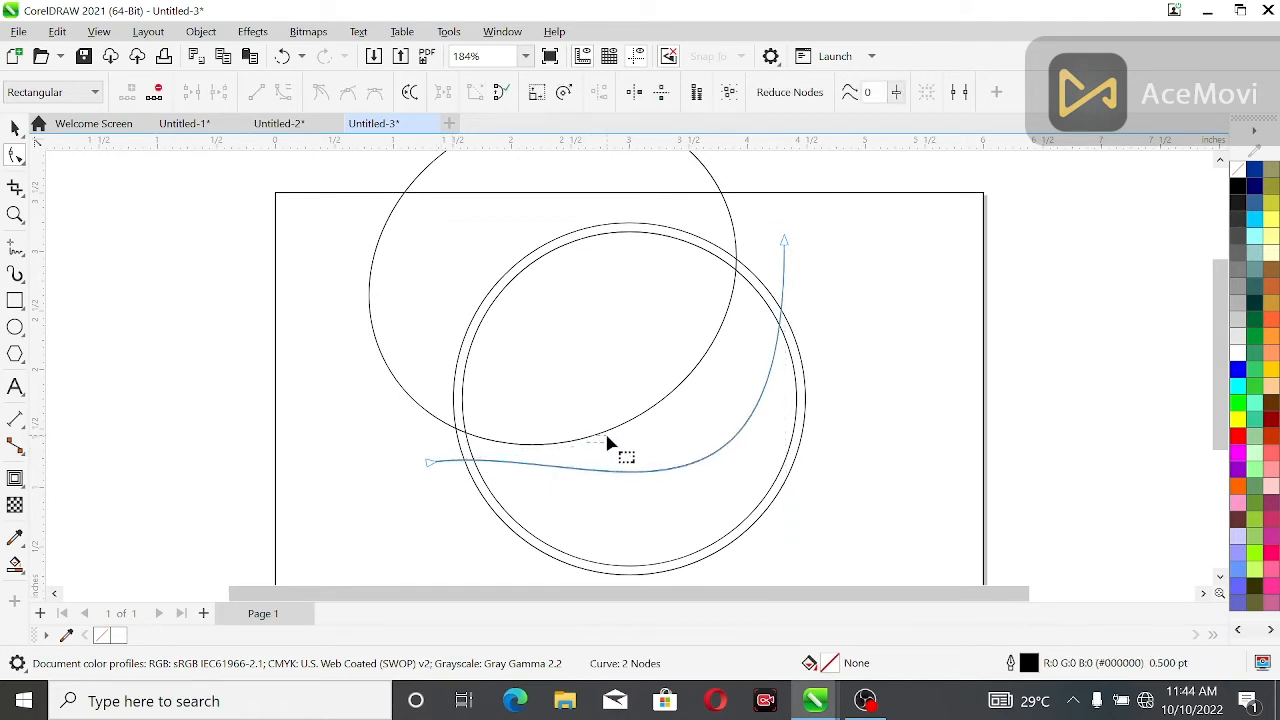
mouse_move(592, 444)
left_mouse_down()
mouse_move(619, 438)
mouse_move(601, 443)
left_mouse_up()
left_click_drag(430, 465, 443, 457)
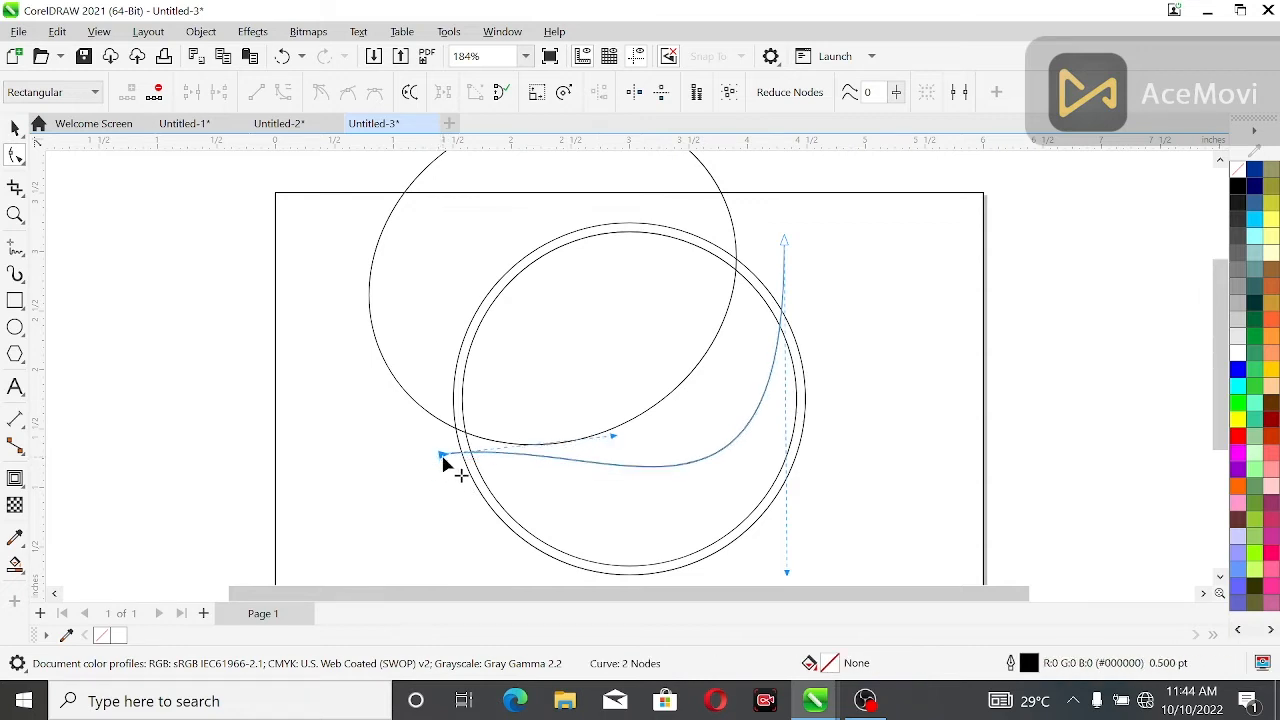
left_click(367, 453)
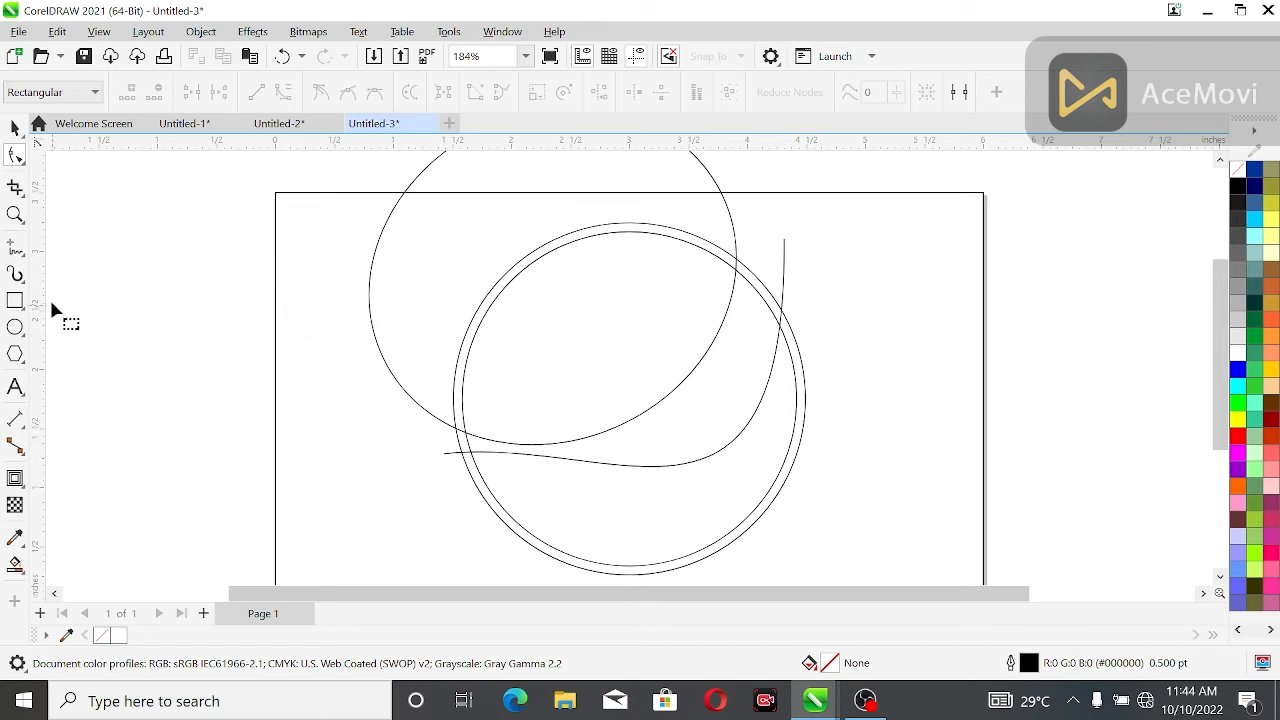
Step: Smart Fill the region of the inner circle below the curve with dark blue (#0839A3) and no outline
left_click(15, 565)
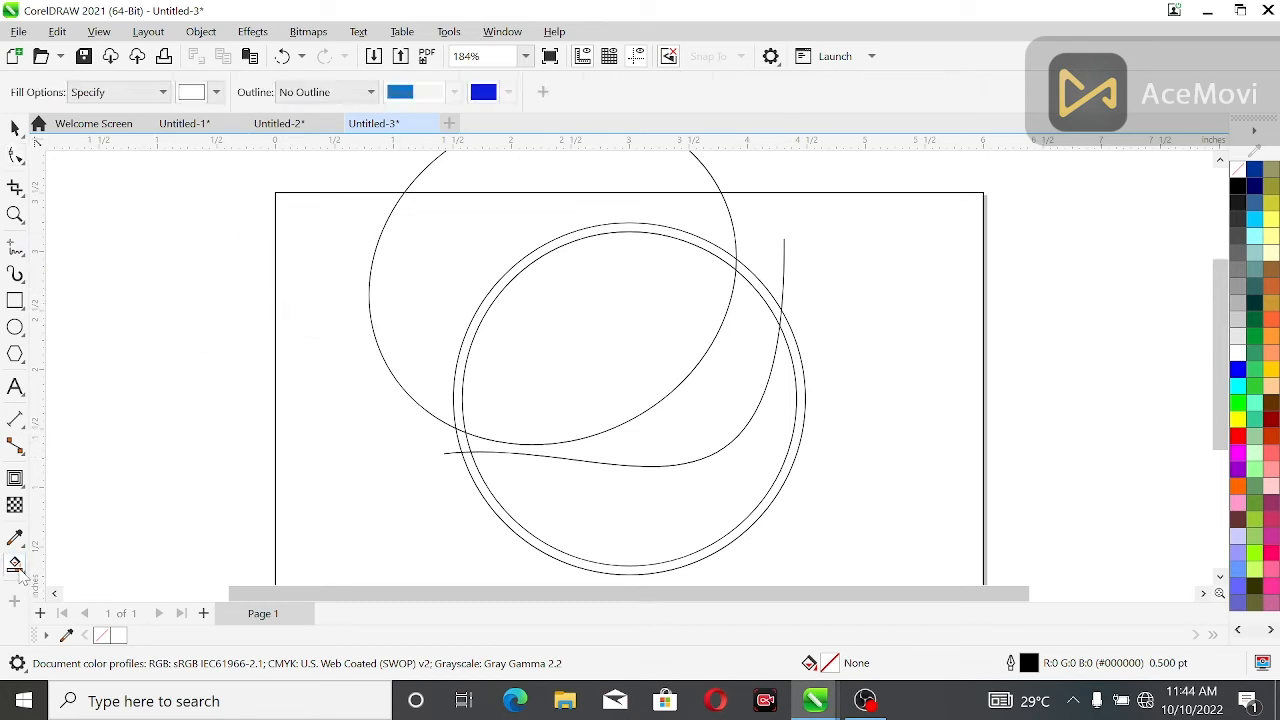
left_click(216, 93)
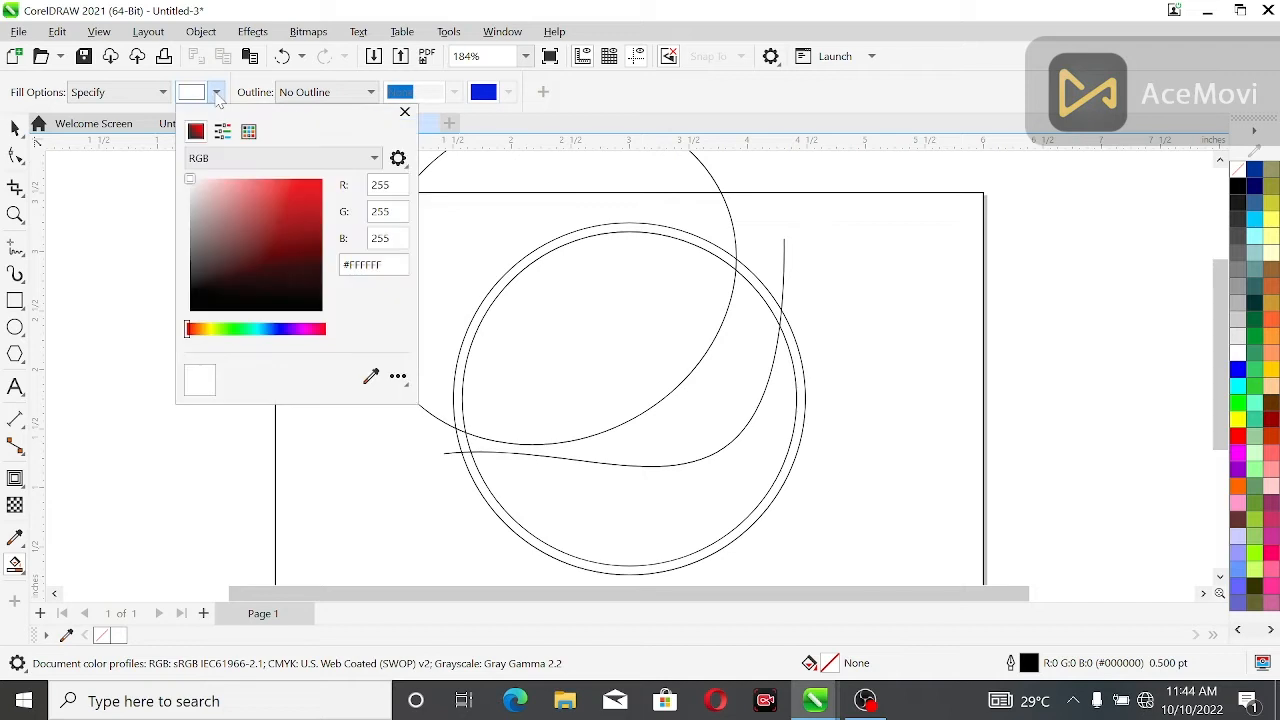
left_click(272, 329)
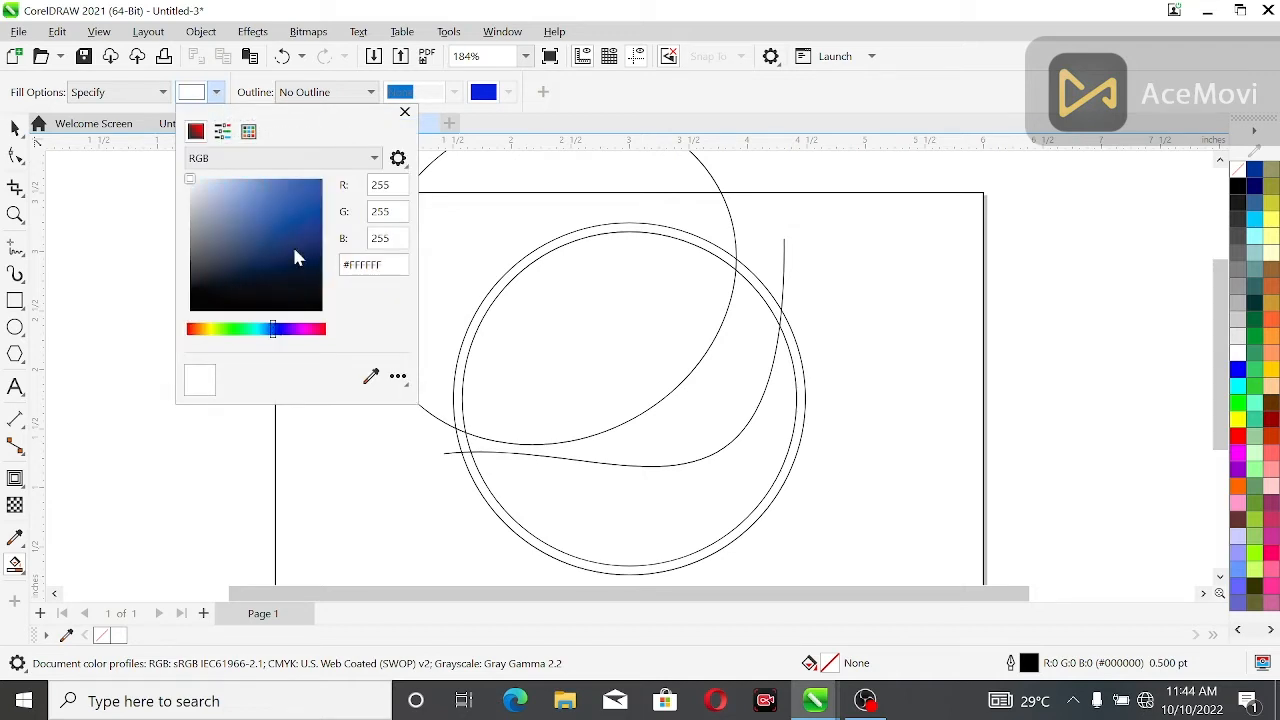
left_click(301, 217)
left_click(316, 228)
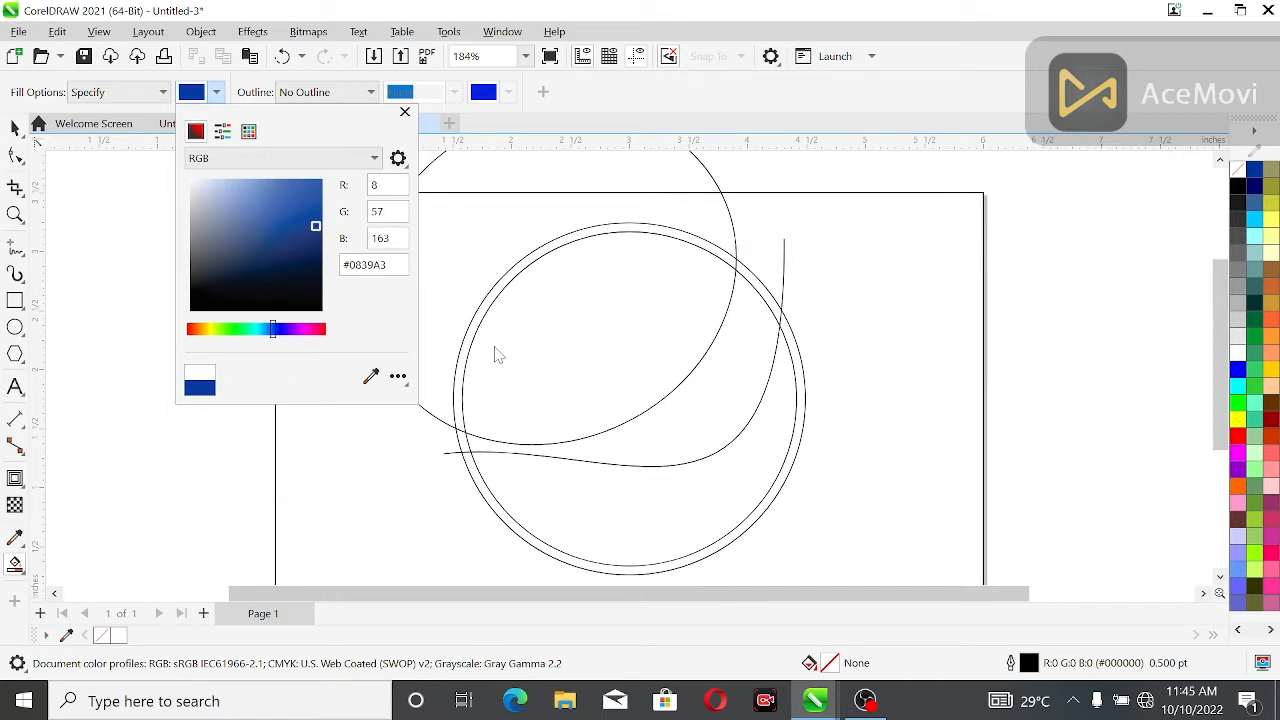
left_click(560, 478)
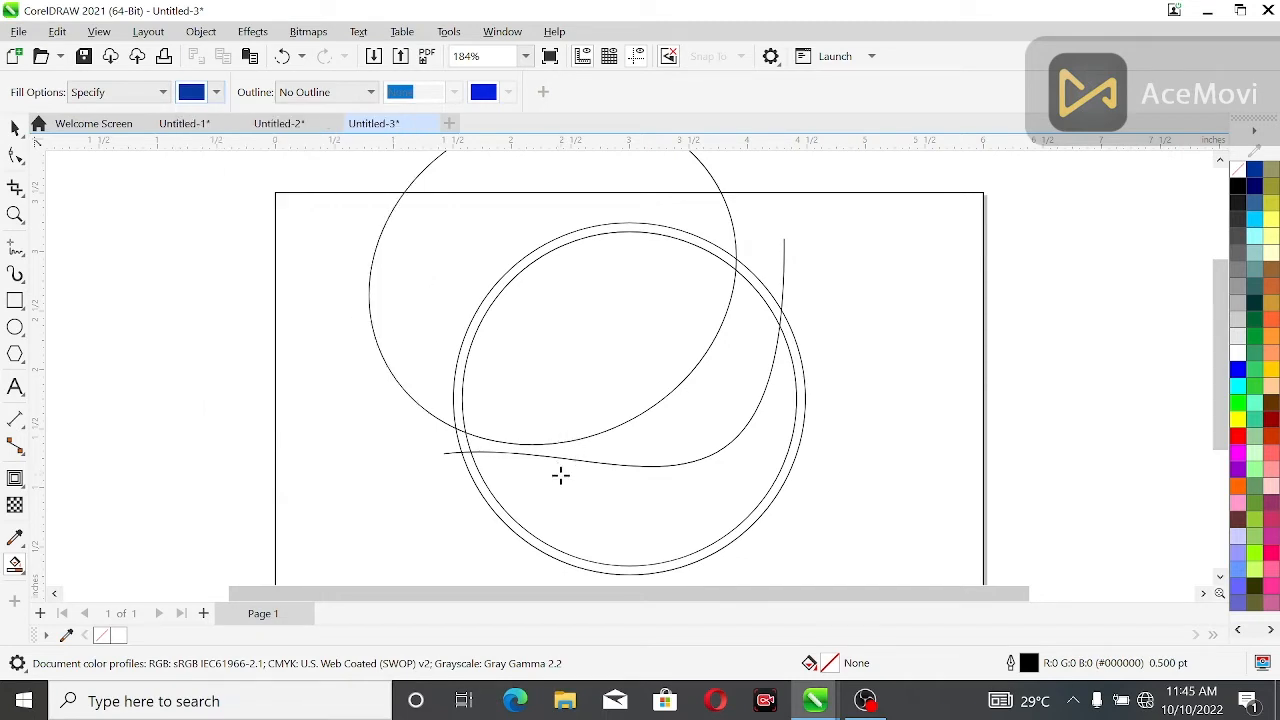
left_click(566, 480)
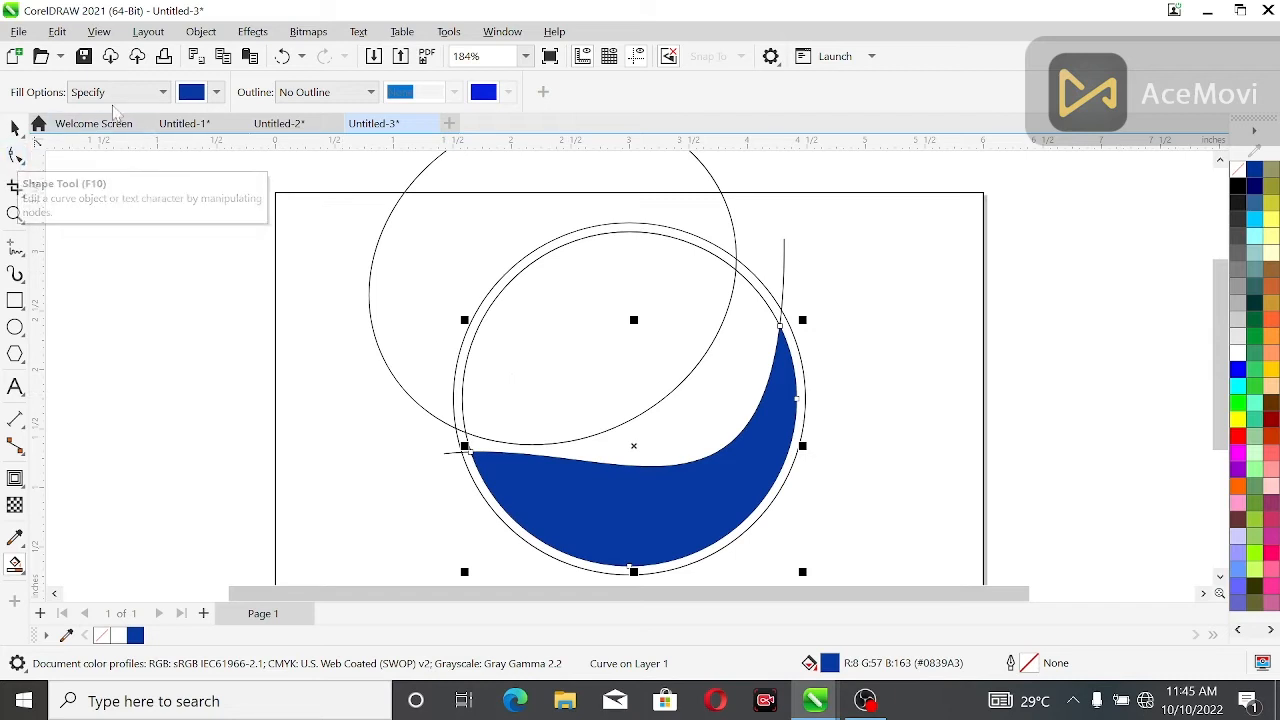
Step: Smart Fill the area where the rotated ellipse overlaps the inner circle with dark red (#9E051C)
left_click(217, 93)
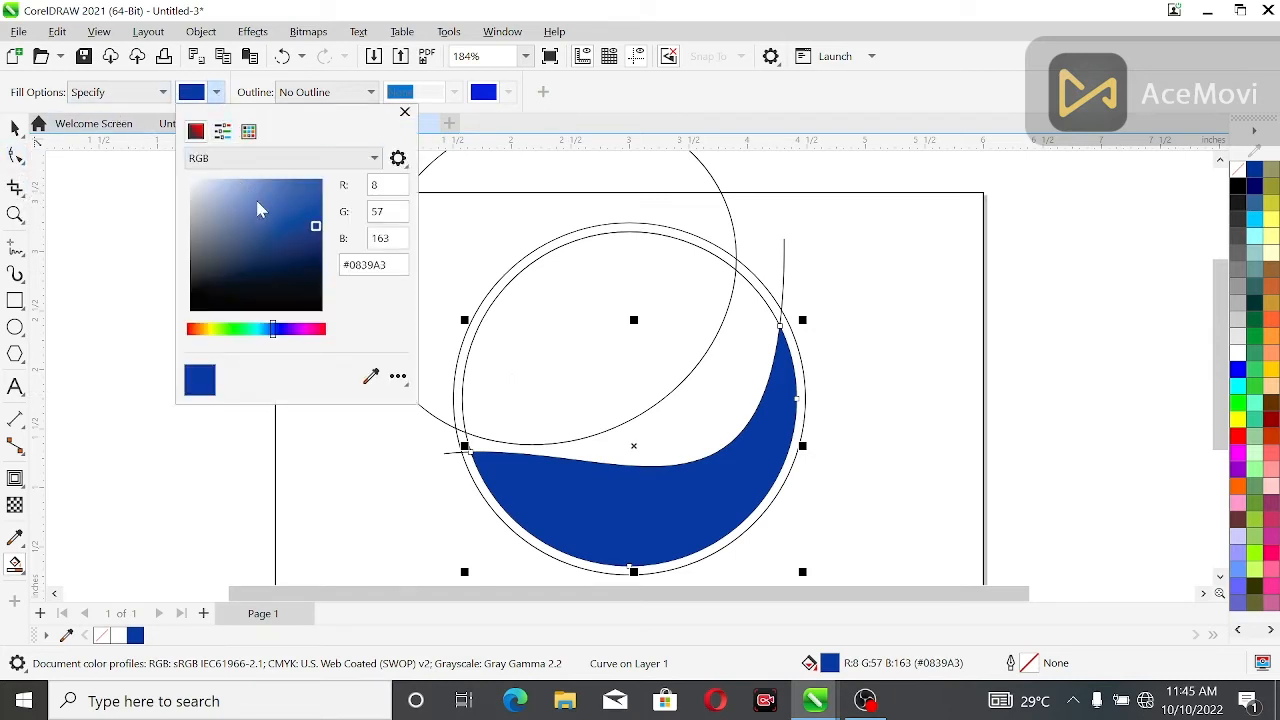
left_click(323, 329)
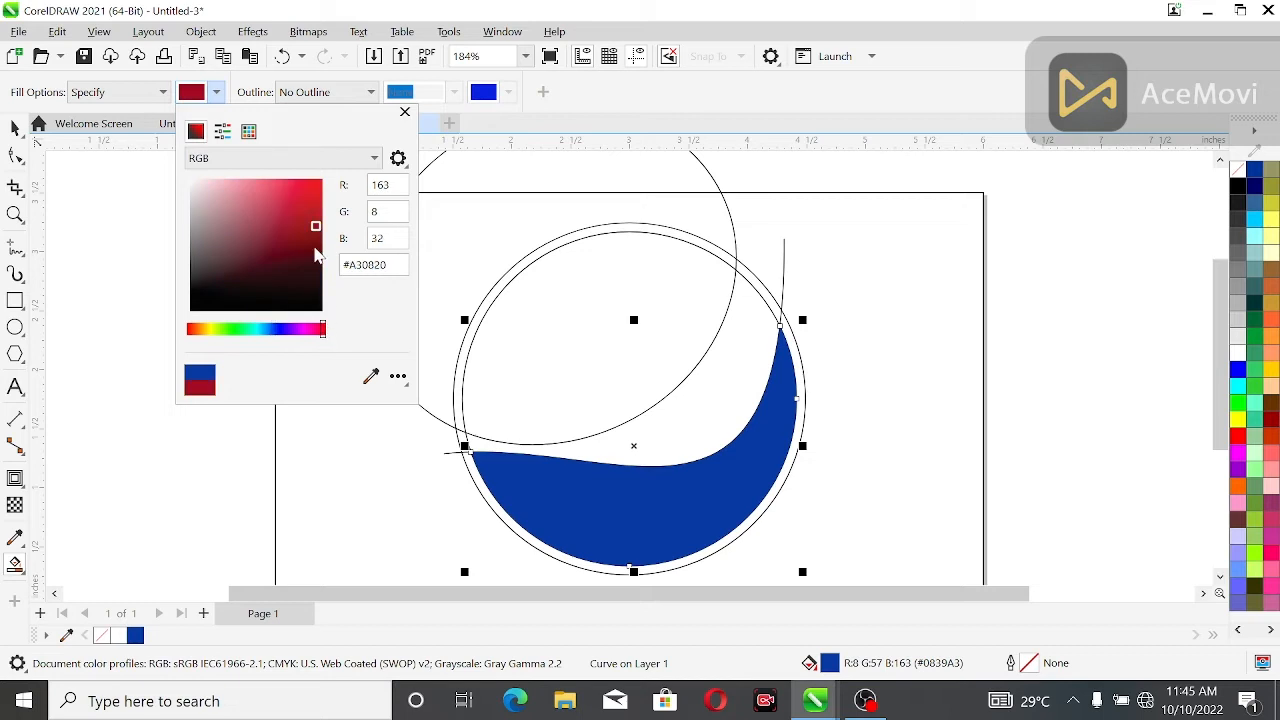
left_click_drag(317, 228, 319, 230)
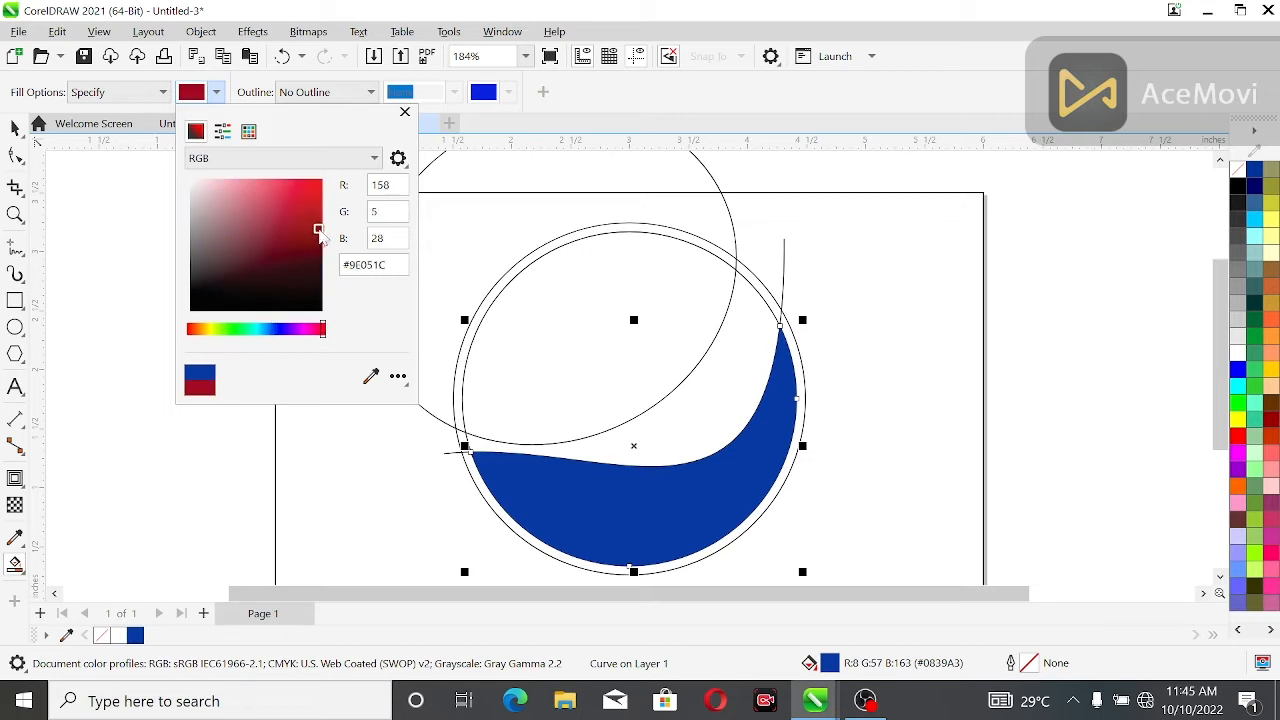
left_click(522, 334)
left_click(526, 330)
Step: Delete the construction ellipse, the curve and the inner circle, leaving the filled shapes inside the outer circle
left_click(15, 127)
left_click(353, 314)
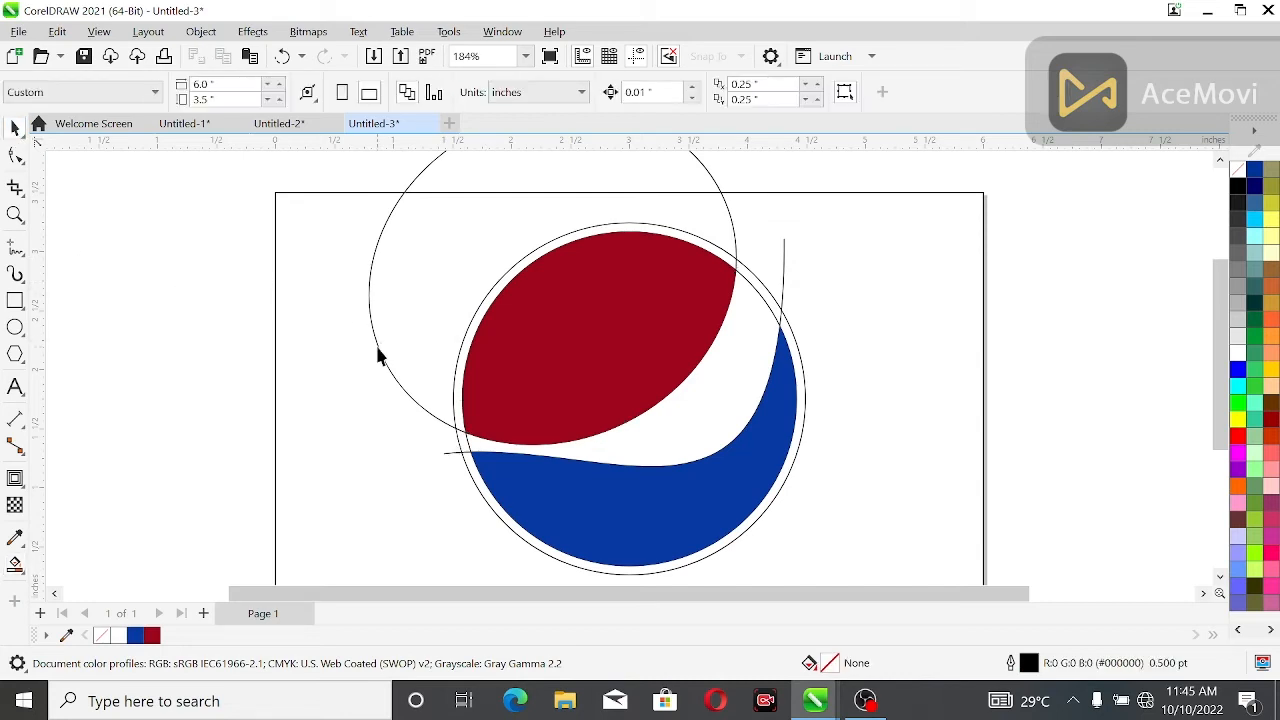
left_click(377, 347)
key("Delete")
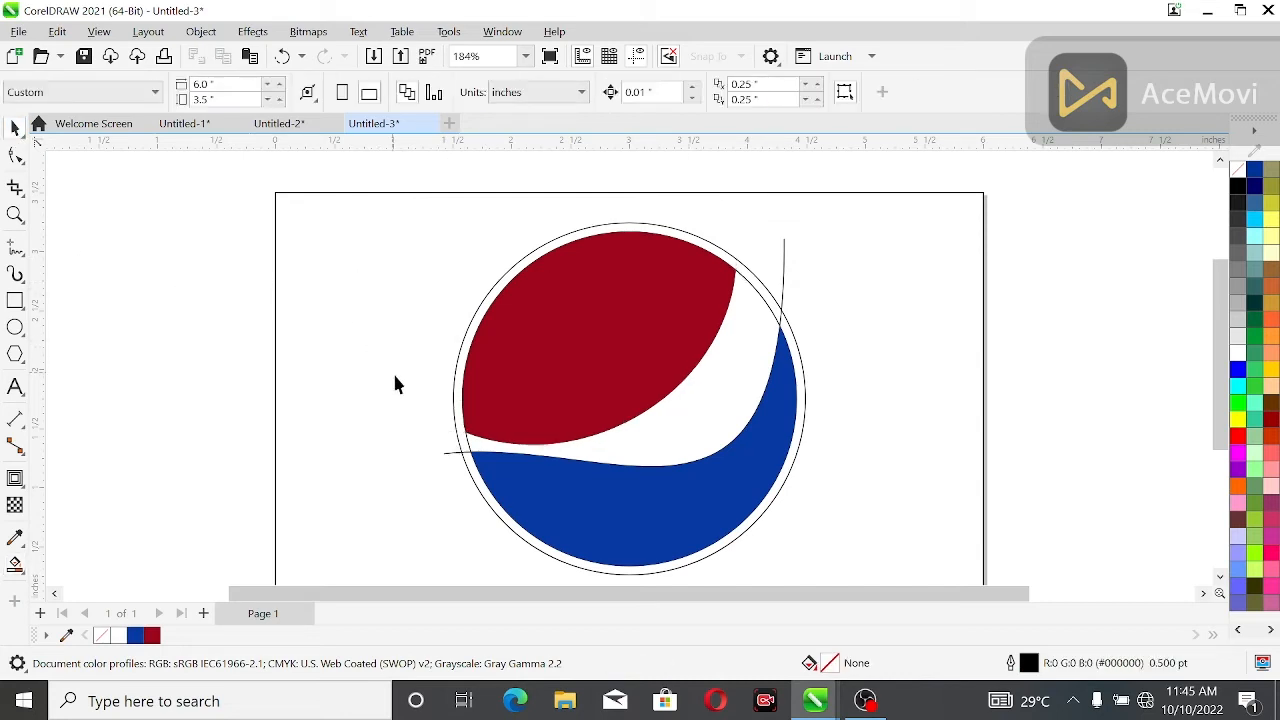
left_click(452, 458)
key("Delete")
left_click(468, 441)
key("Delete")
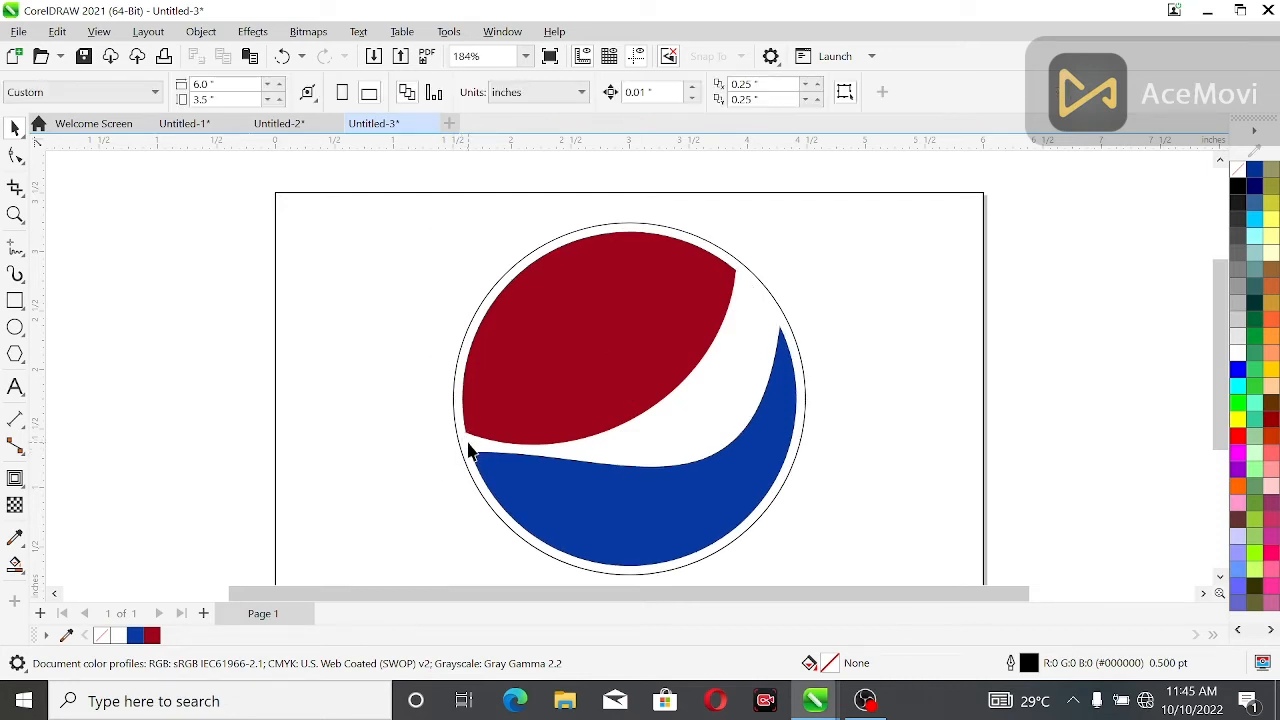
Step: Bend the upper edge of the blue shape slightly upward and inward toward the red shape
left_click(760, 432)
left_click(15, 155)
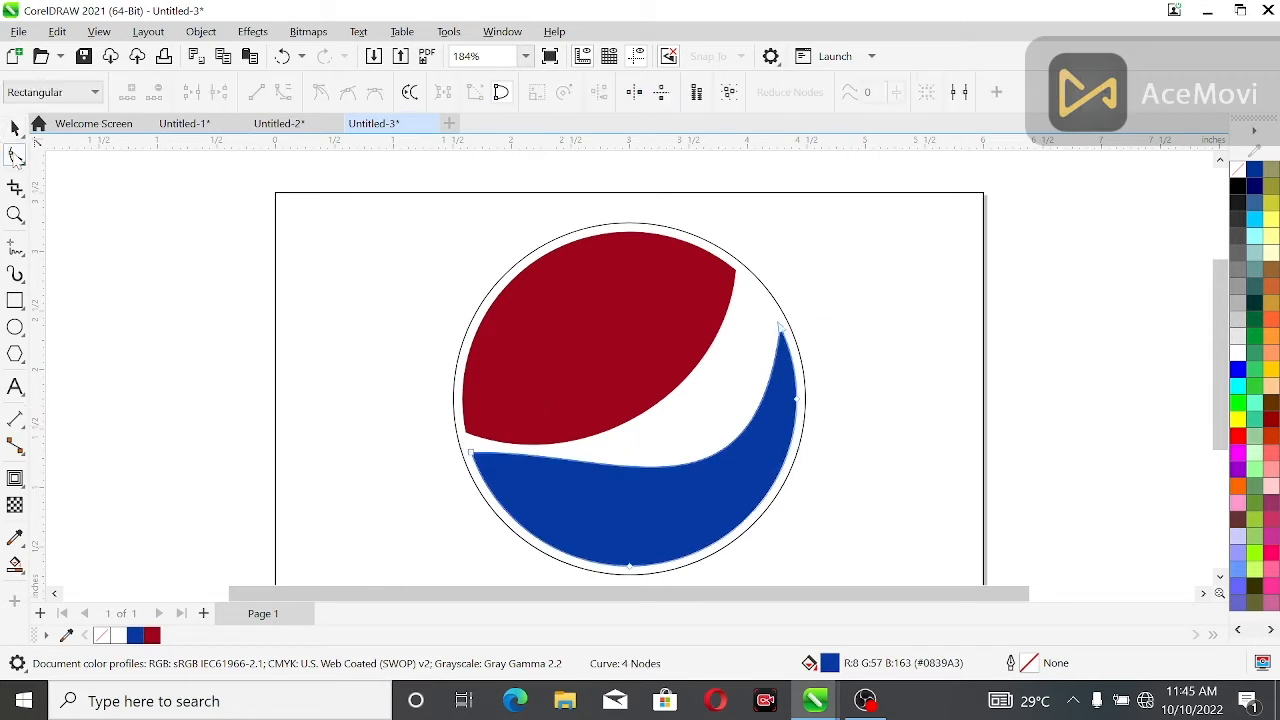
left_click_drag(718, 452, 712, 445)
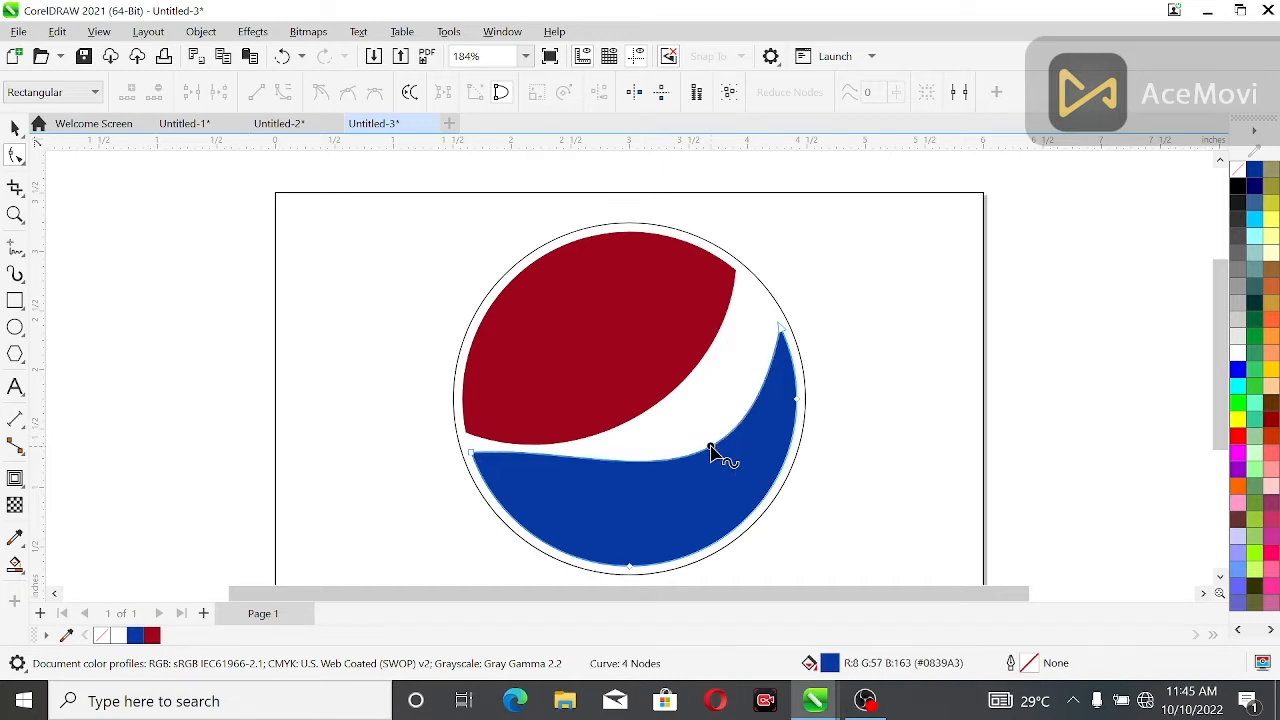
left_click(228, 330)
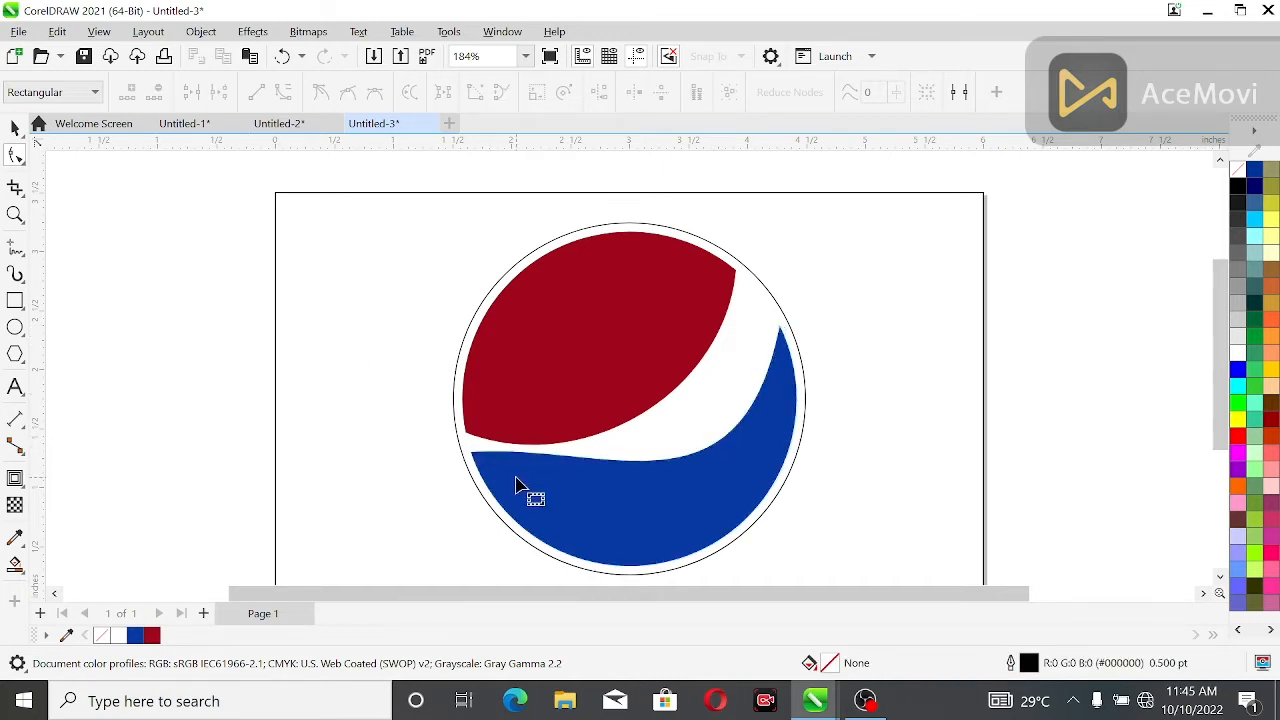
Step: Refine the blue shape's upper edge by pulling its upper-right node's handle inward and lowering the left node's handle slightly
scroll(512, 480, "down", 2)
left_click(648, 495)
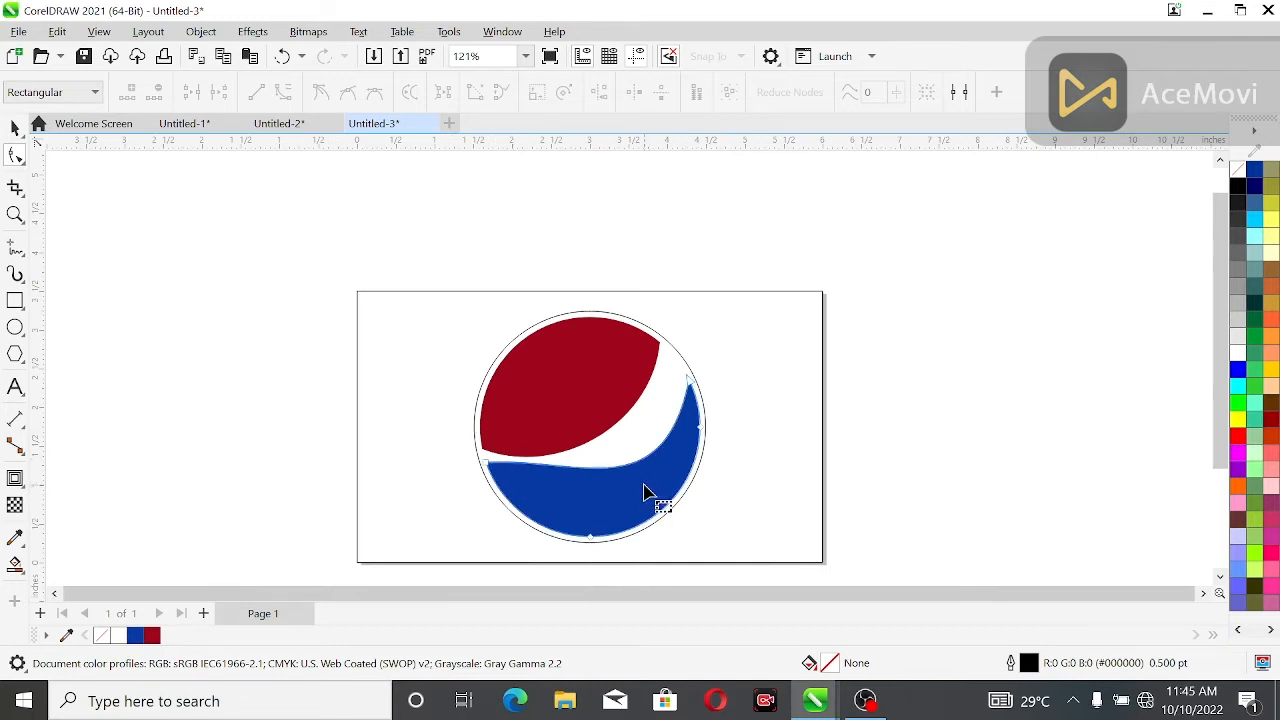
left_click(693, 384)
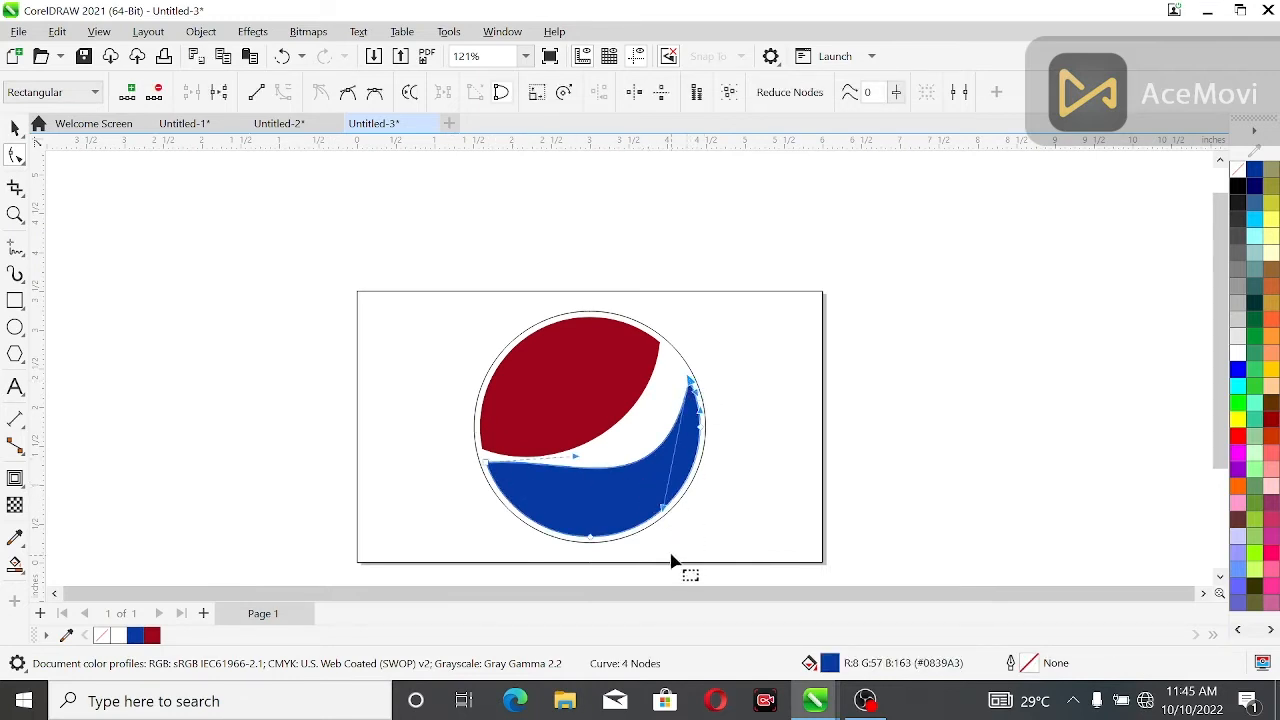
left_click_drag(663, 510, 648, 499)
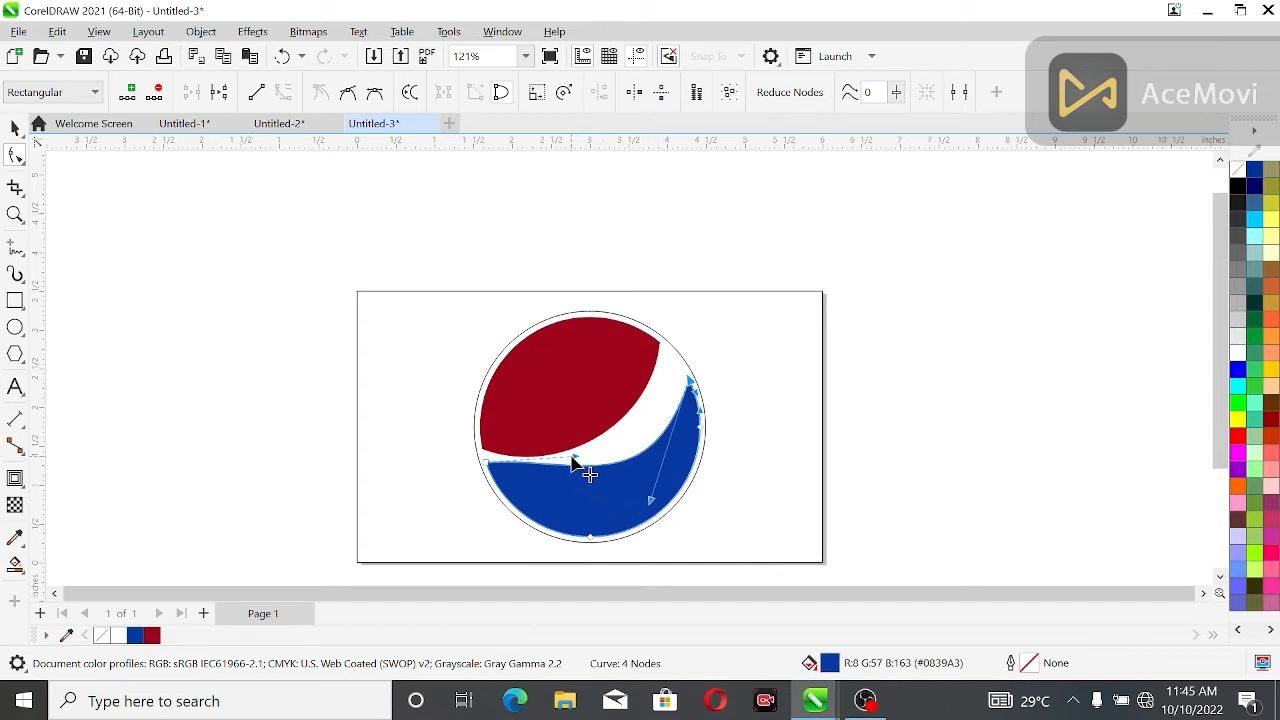
left_click_drag(574, 463, 575, 467)
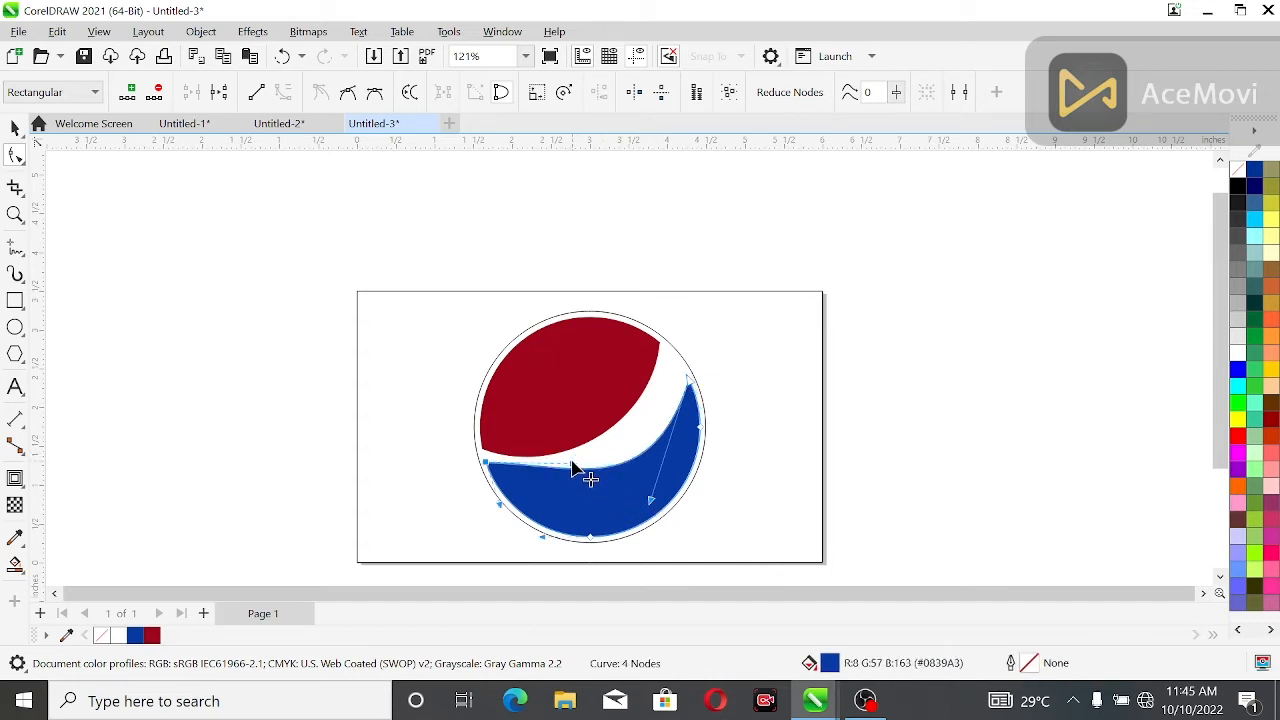
left_click(263, 351)
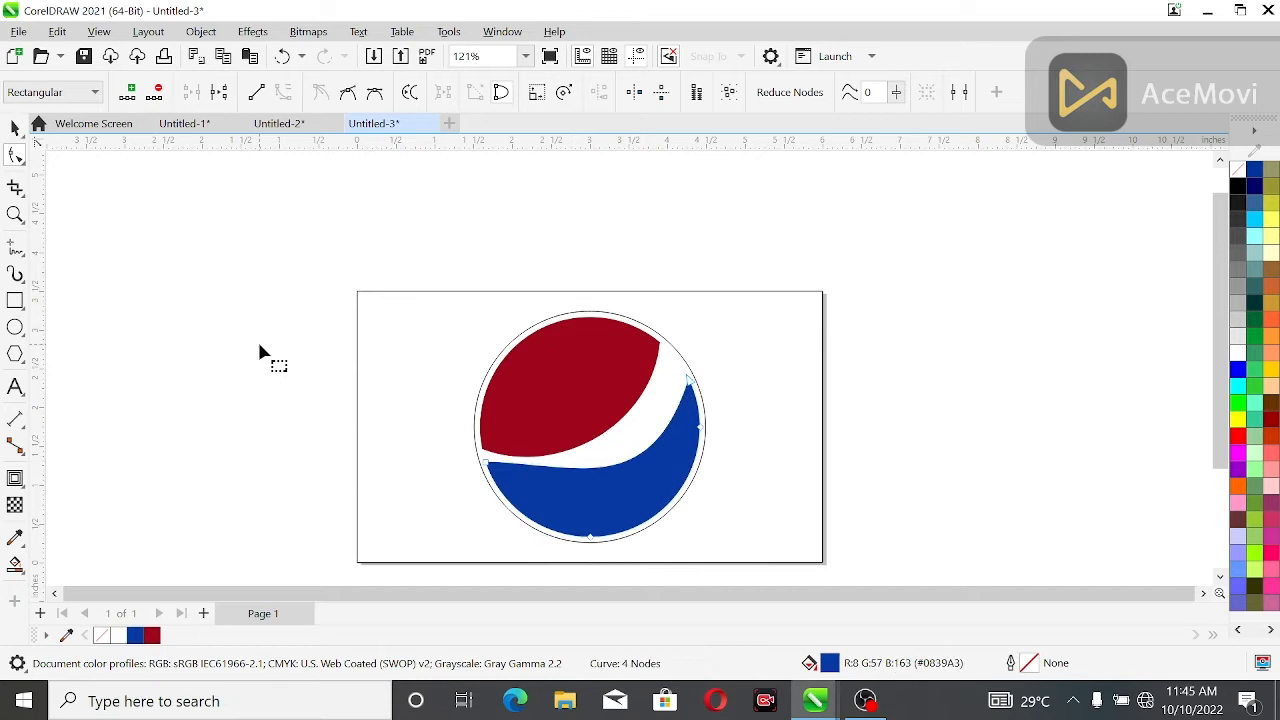
Step: Unlock the page-sized background rectangle and fill it with bright blue (#0000FF)
left_click(462, 456)
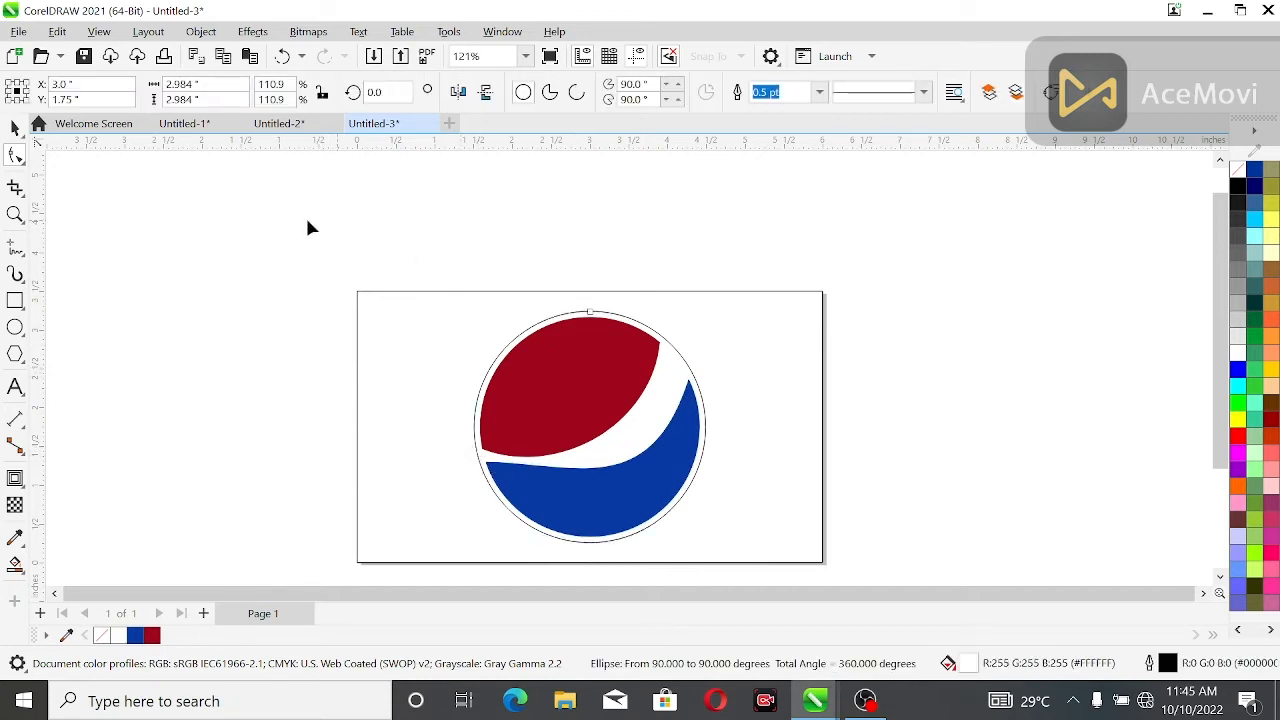
key("space")
left_click(386, 352)
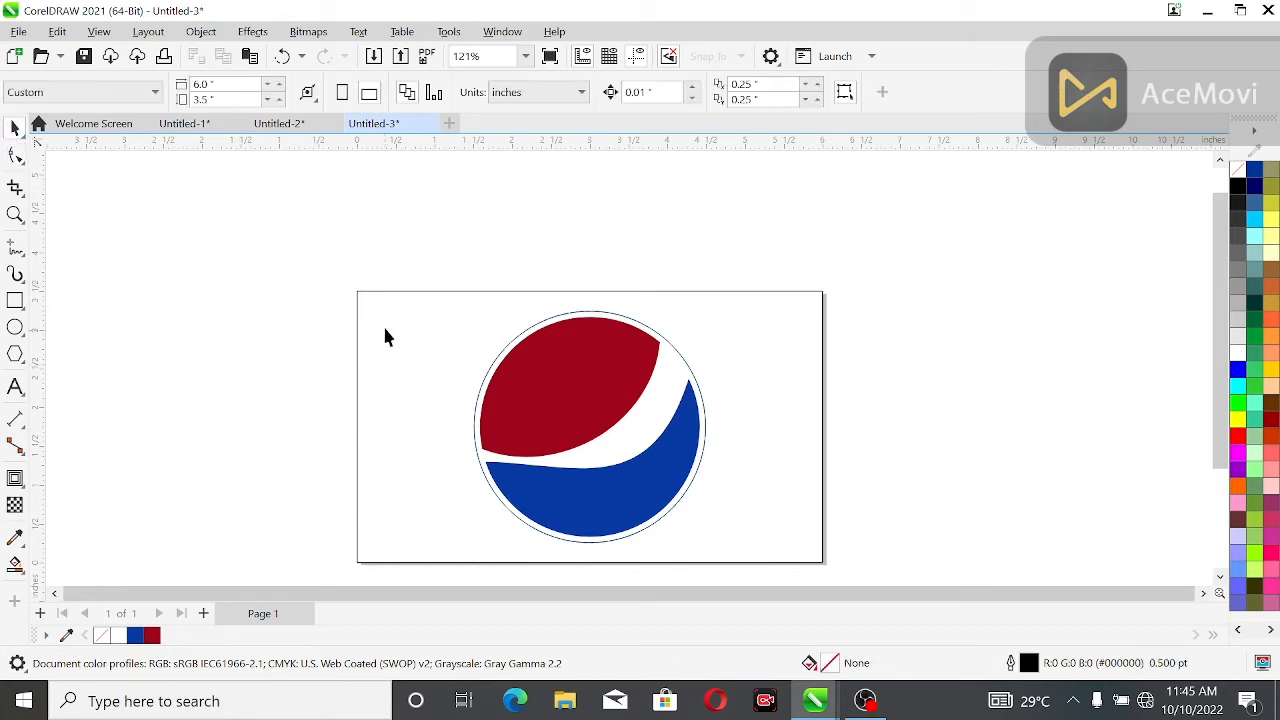
left_click(389, 293)
right_click(389, 292)
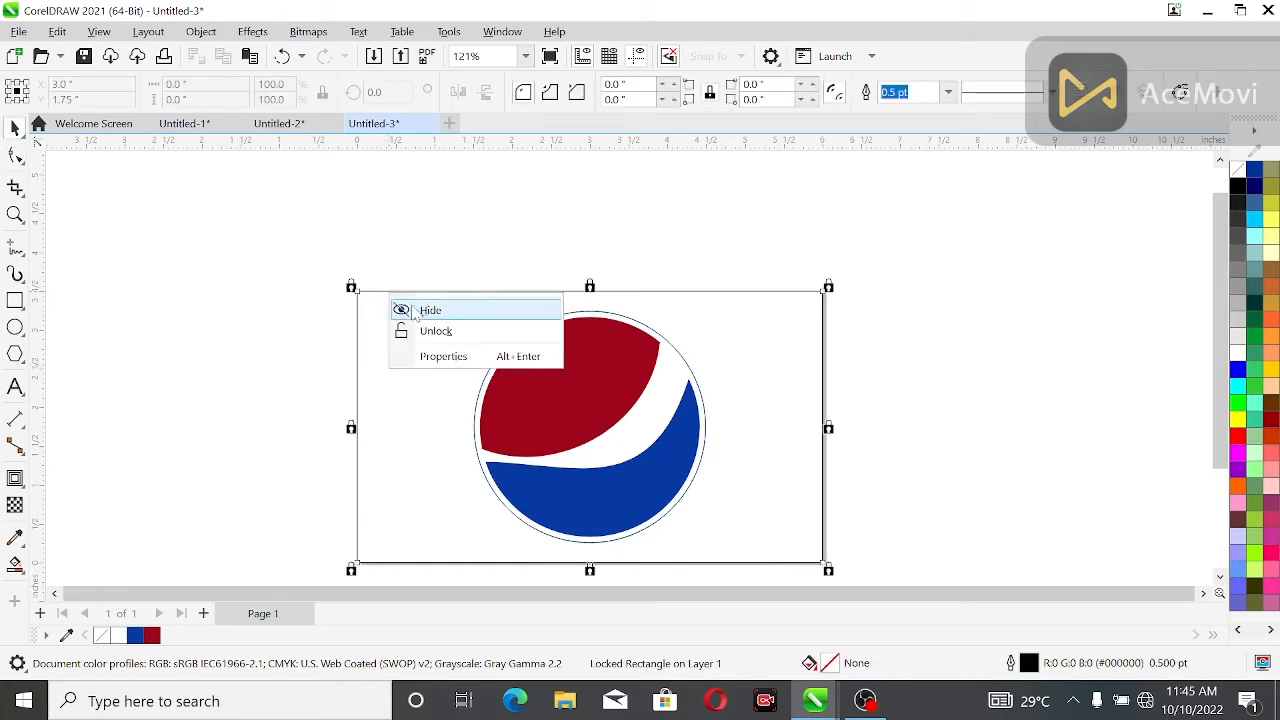
left_click(436, 331)
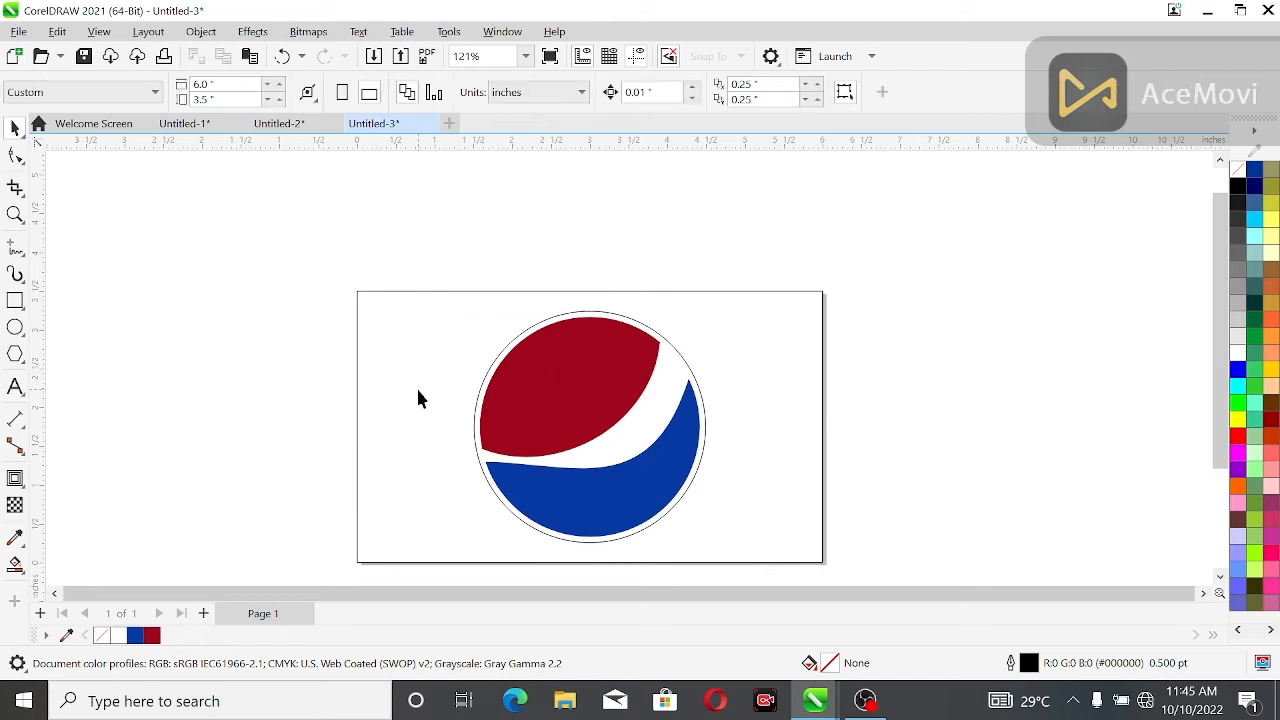
left_click(777, 347)
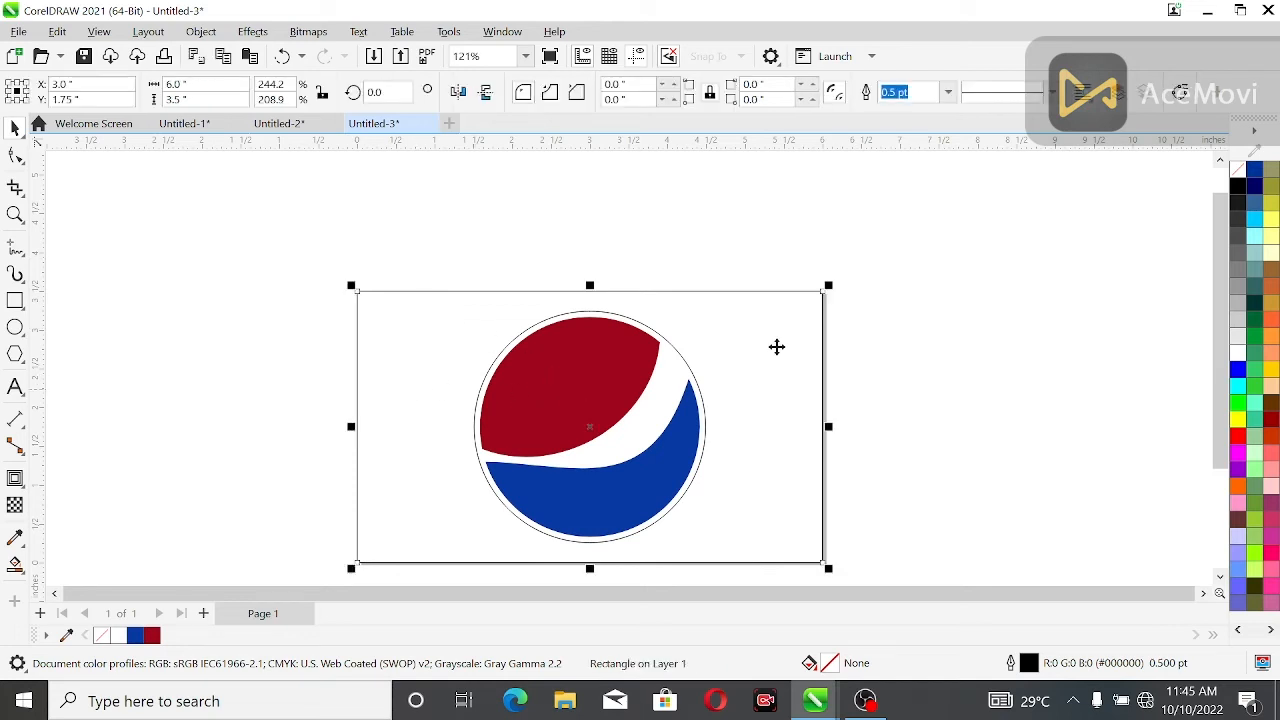
left_click(1238, 370)
left_click(1075, 348)
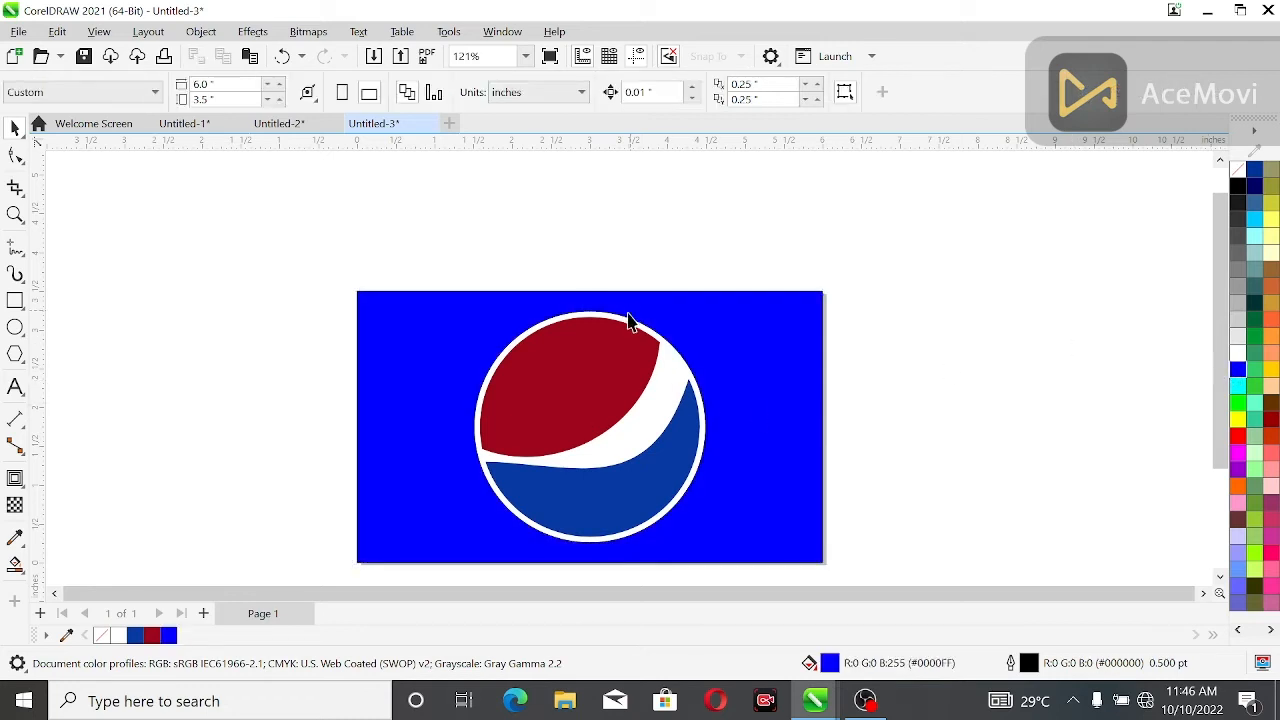
Step: Remove the outline from the white outer circle
left_click(628, 330)
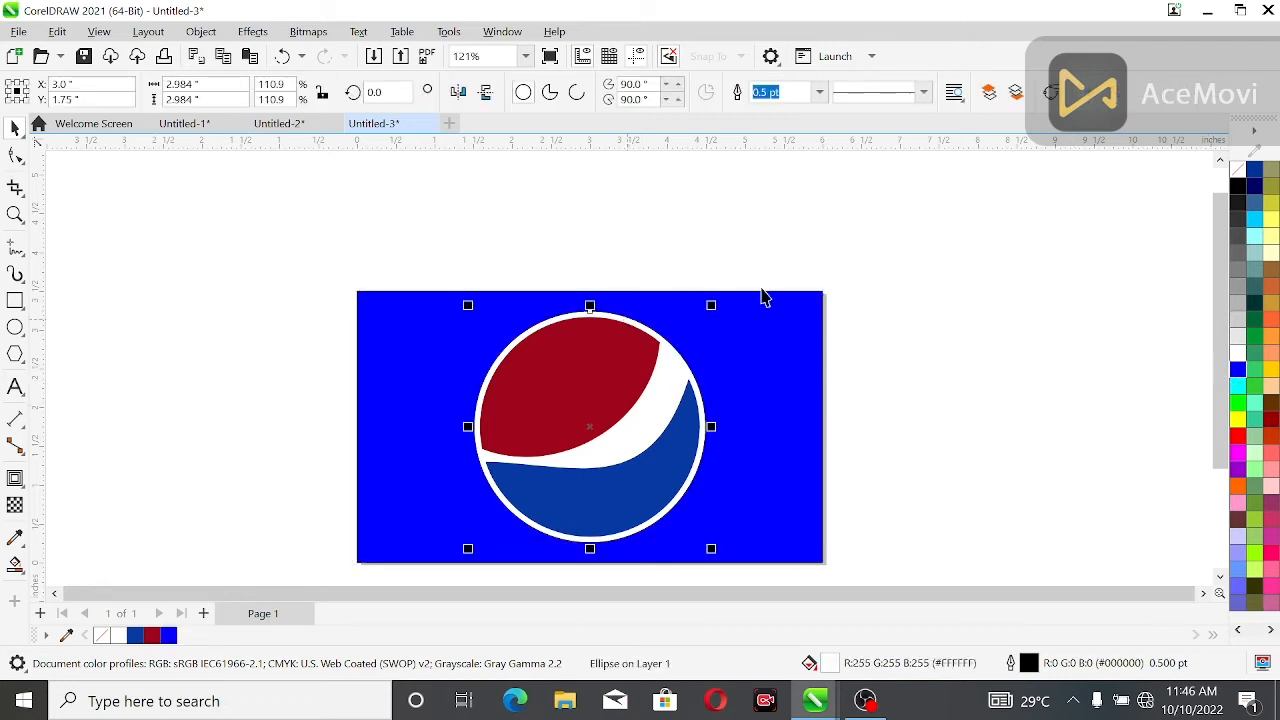
right_click(1238, 171)
left_click(1135, 207)
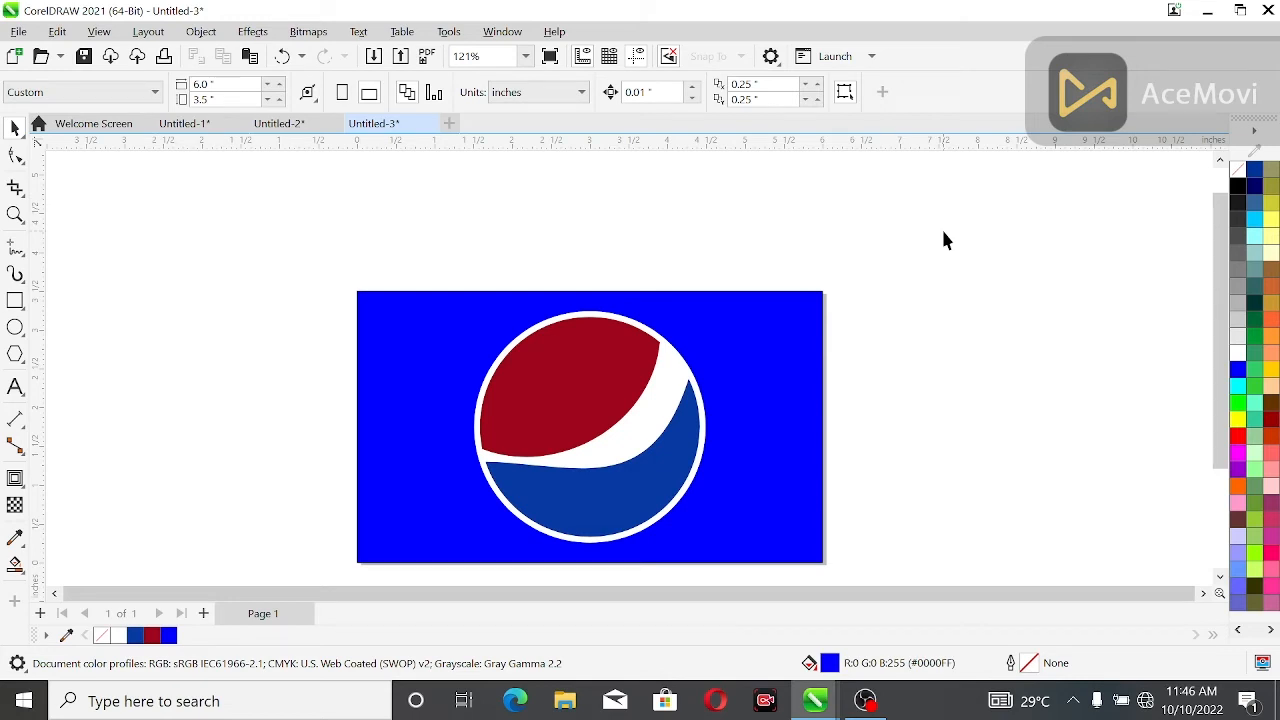
Step: Group the white circle with the red and blue shapes, and move the group off the page to the left of the blue rectangle
key("shift+F4")
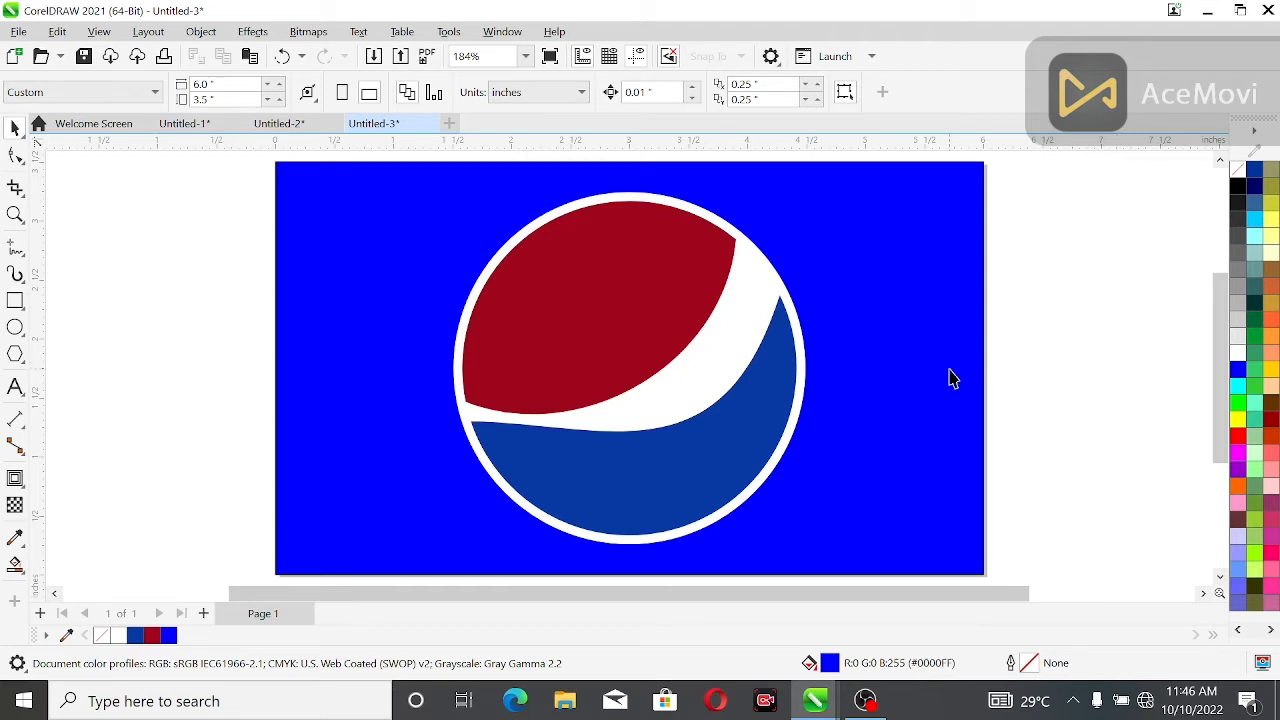
scroll(780, 405, "down", 2)
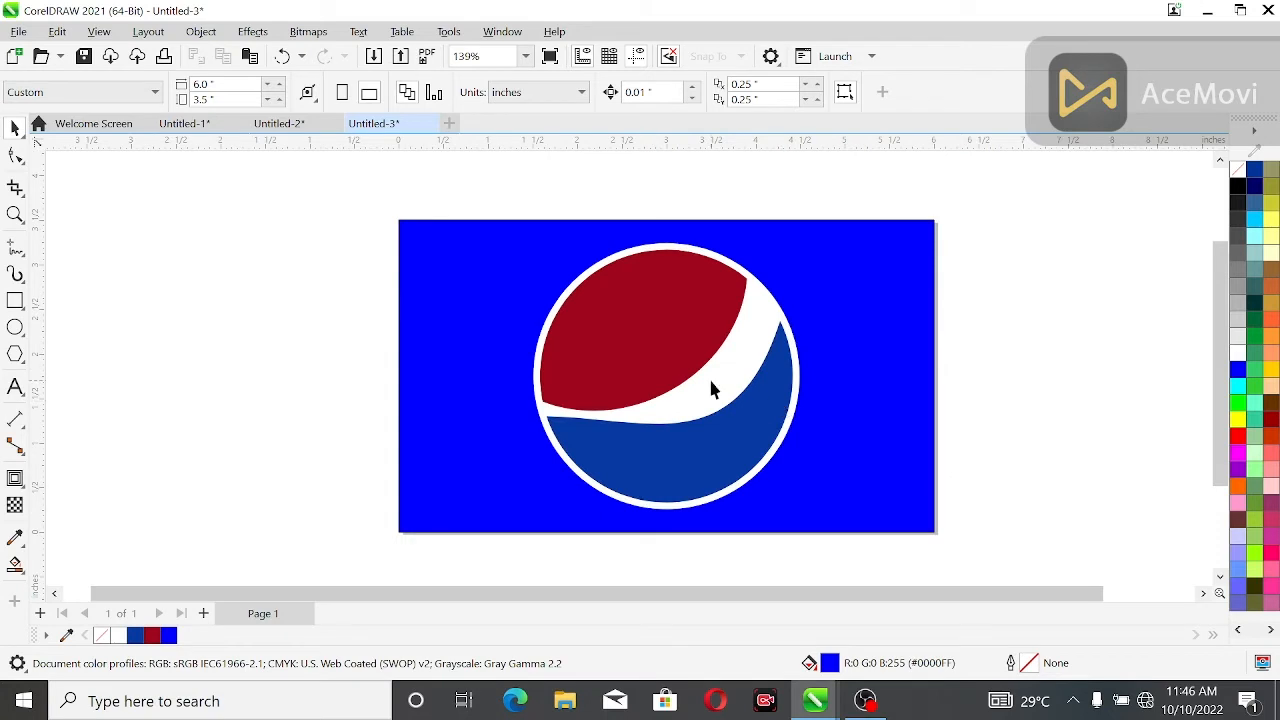
left_click_drag(521, 230, 850, 570)
left_click(968, 92)
left_click(990, 229)
left_click(704, 384)
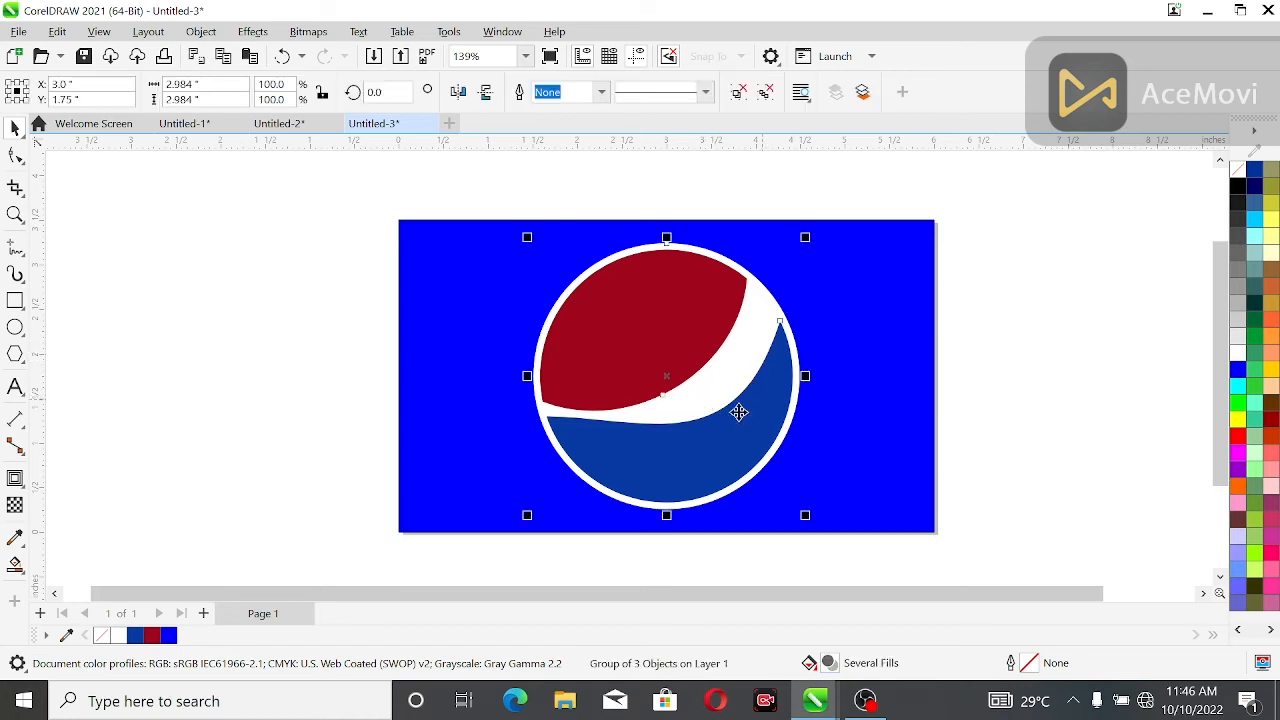
left_click_drag(664, 395, 237, 395)
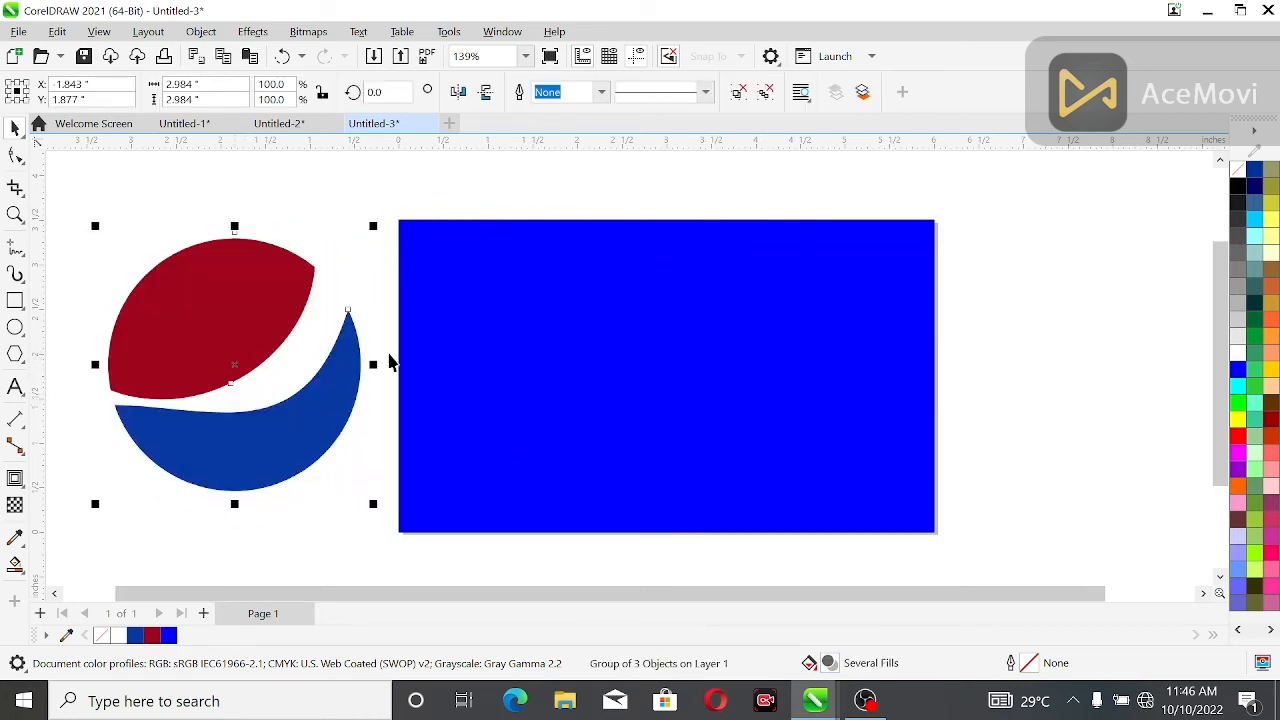
Step: Duplicate the page-sized blue rectangle and set the copy's width to 3 inches
left_click(572, 374)
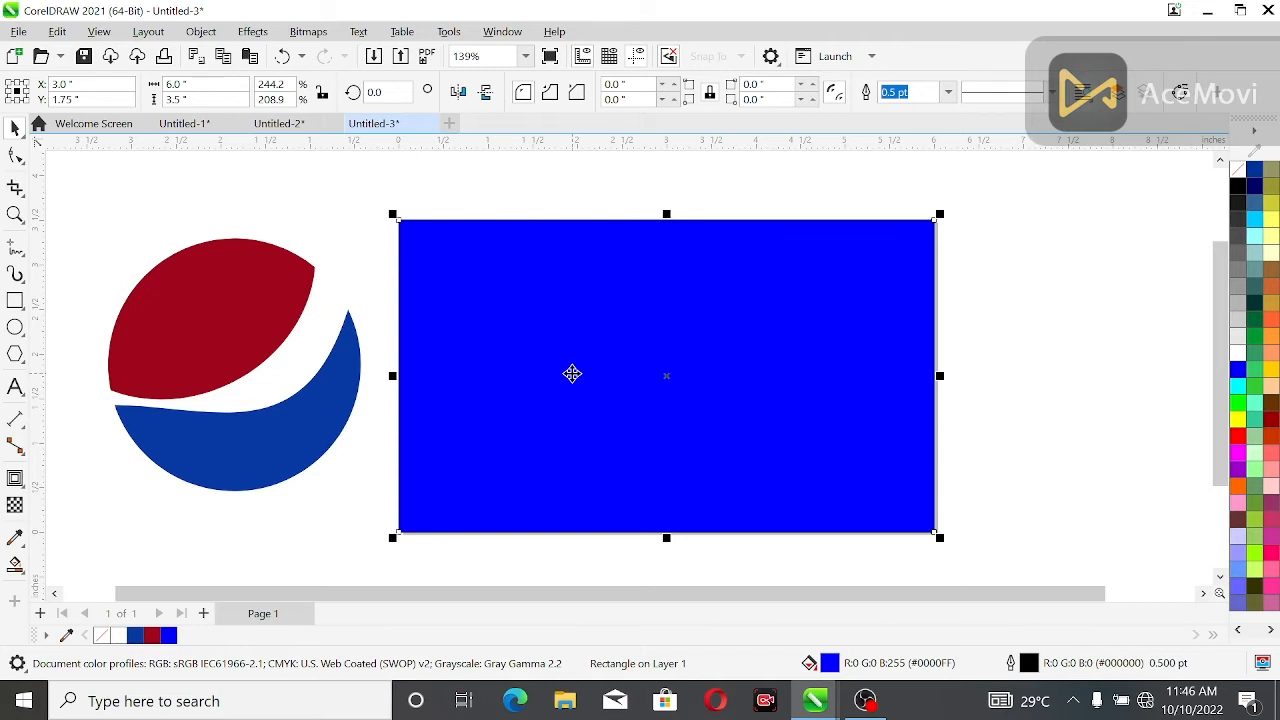
key("ctrl+d")
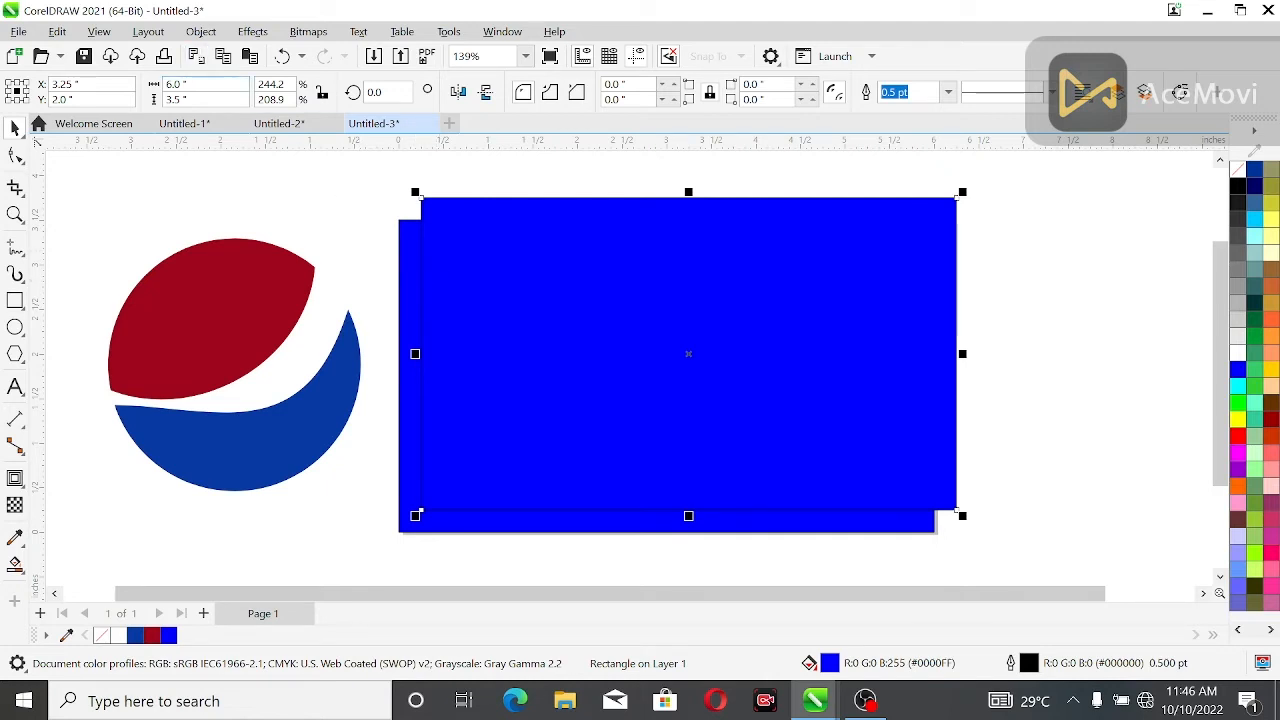
type("3")
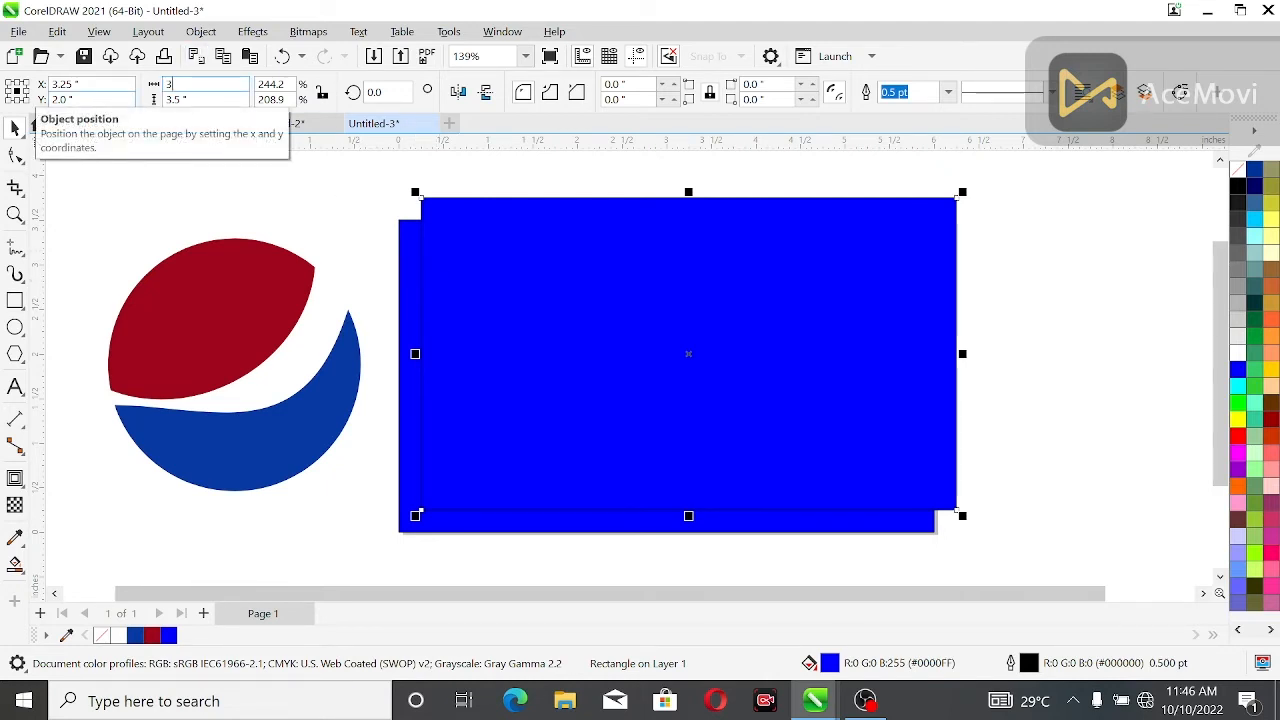
key("Return")
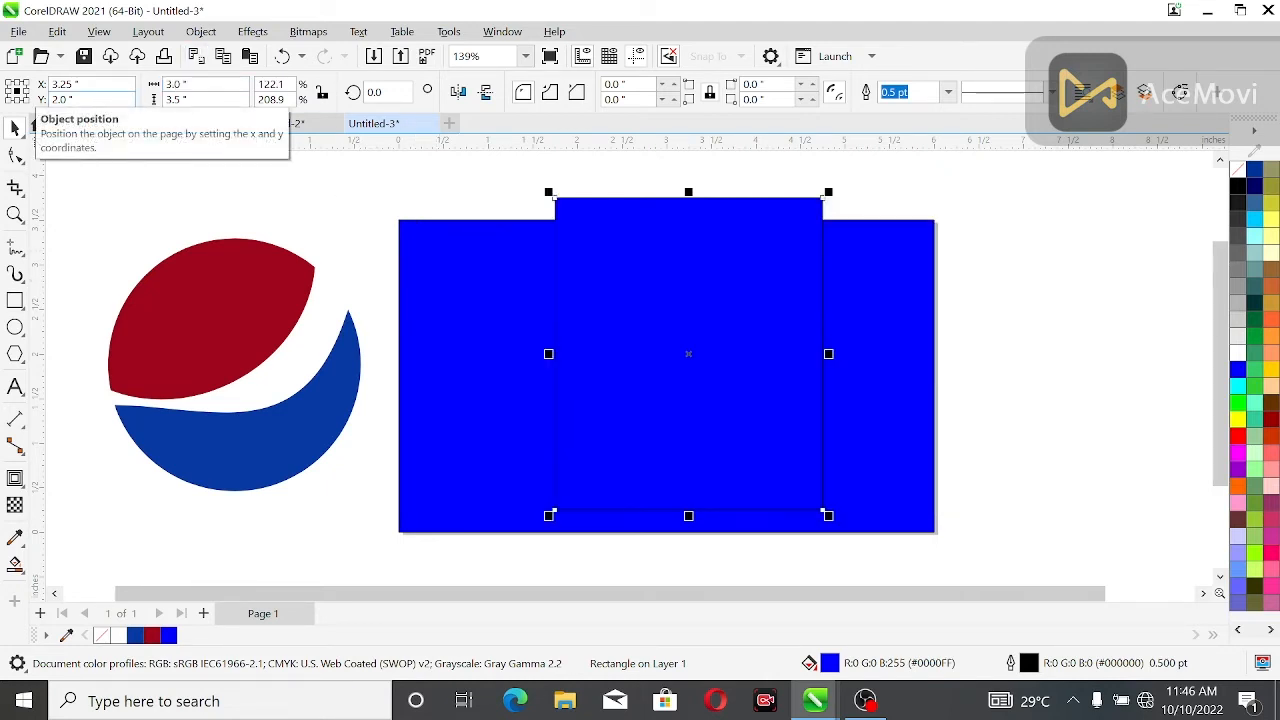
Step: Align the narrower blue copy to the right and top edges of the page-sized rectangle
left_click(419, 360, "shift")
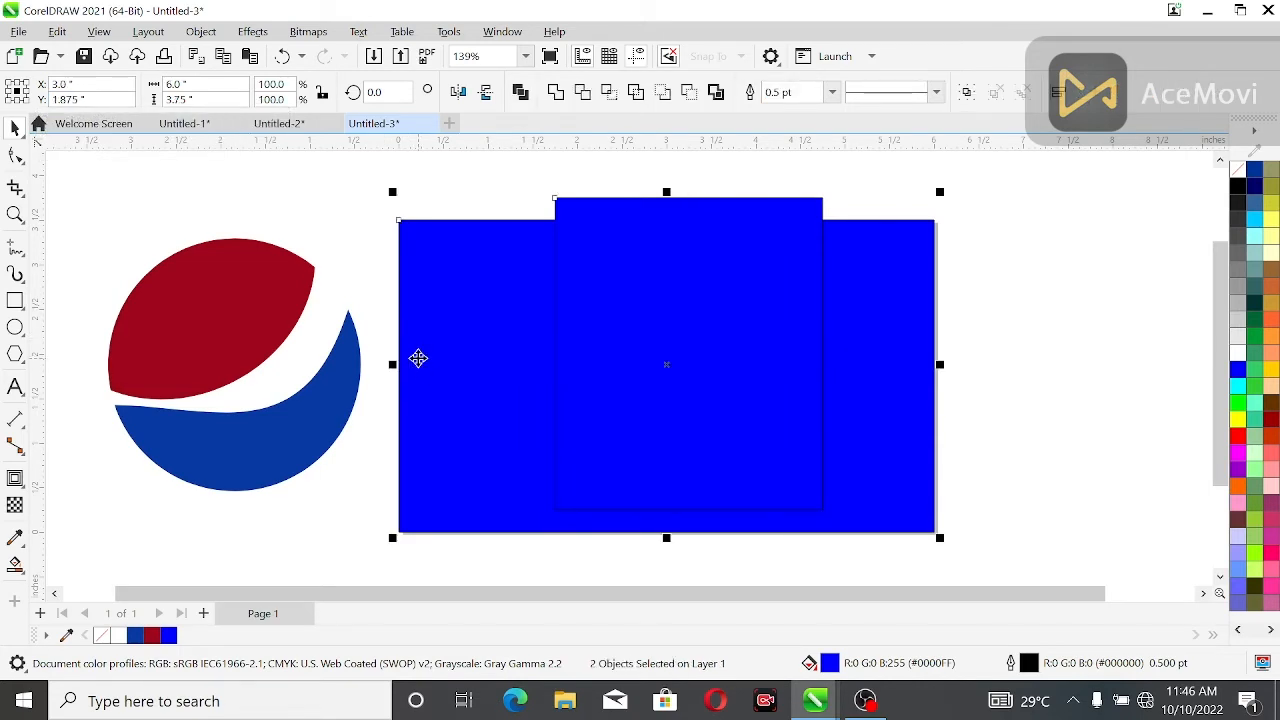
key("r")
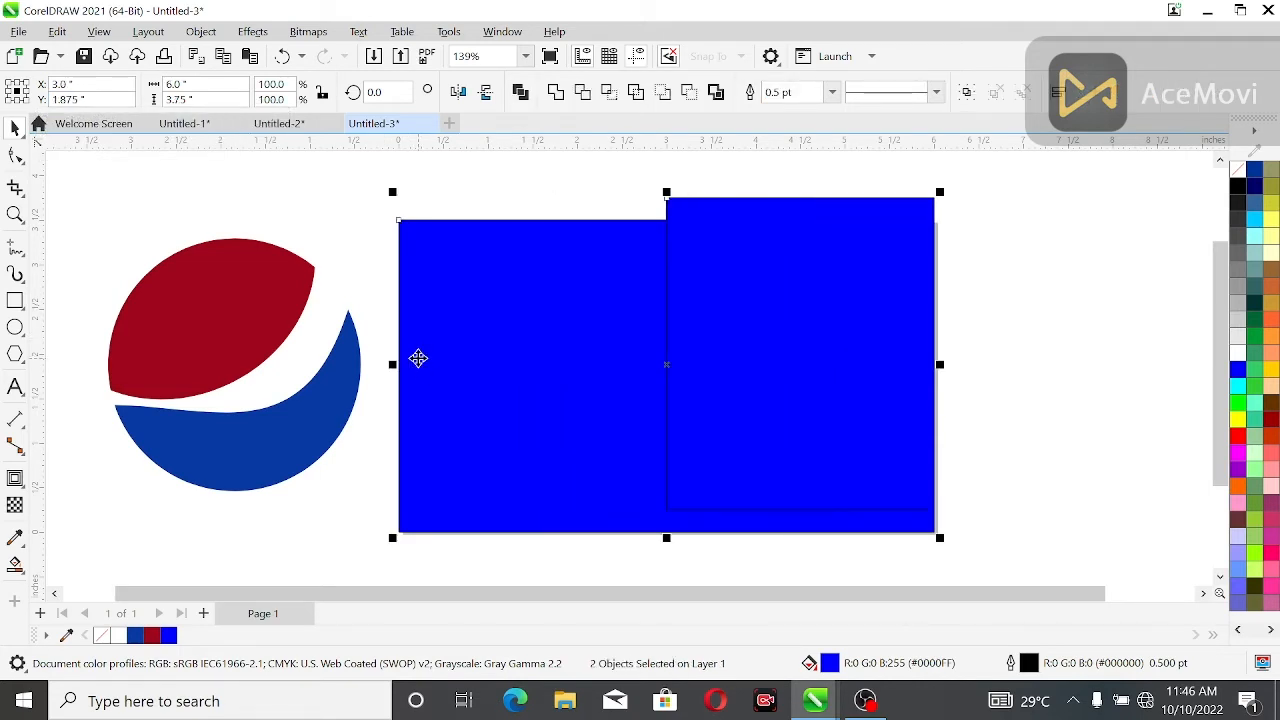
key("t")
left_click(426, 175)
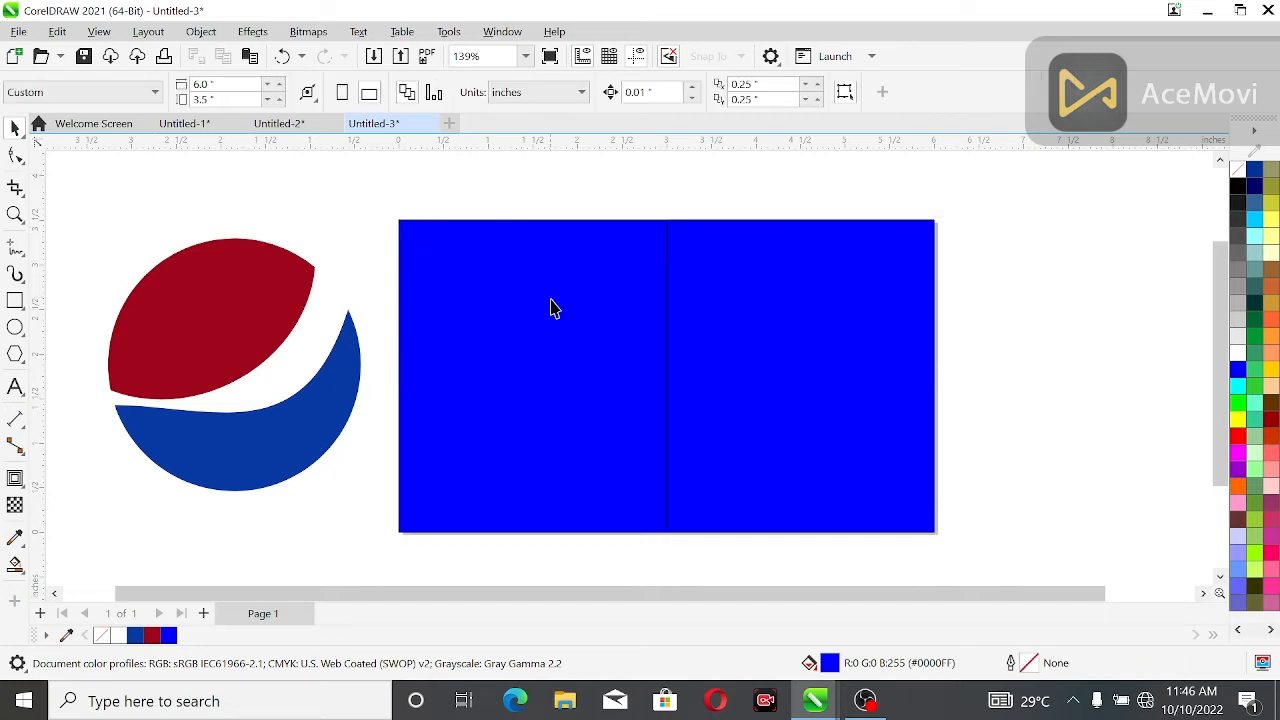
Step: Fill the page-sized rectangle with the logo's dark red and the right-half rectangle with its dark blue (#0839A3)
left_click(549, 325)
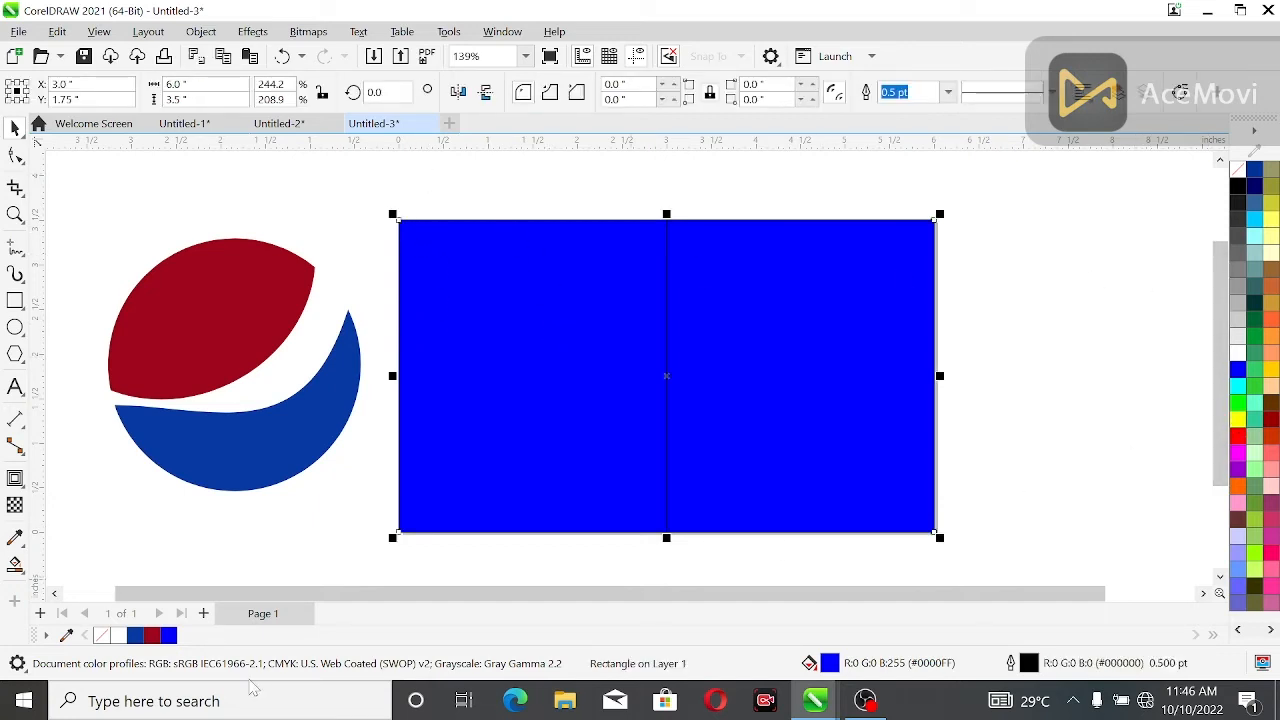
left_click(151, 636)
left_click(715, 348)
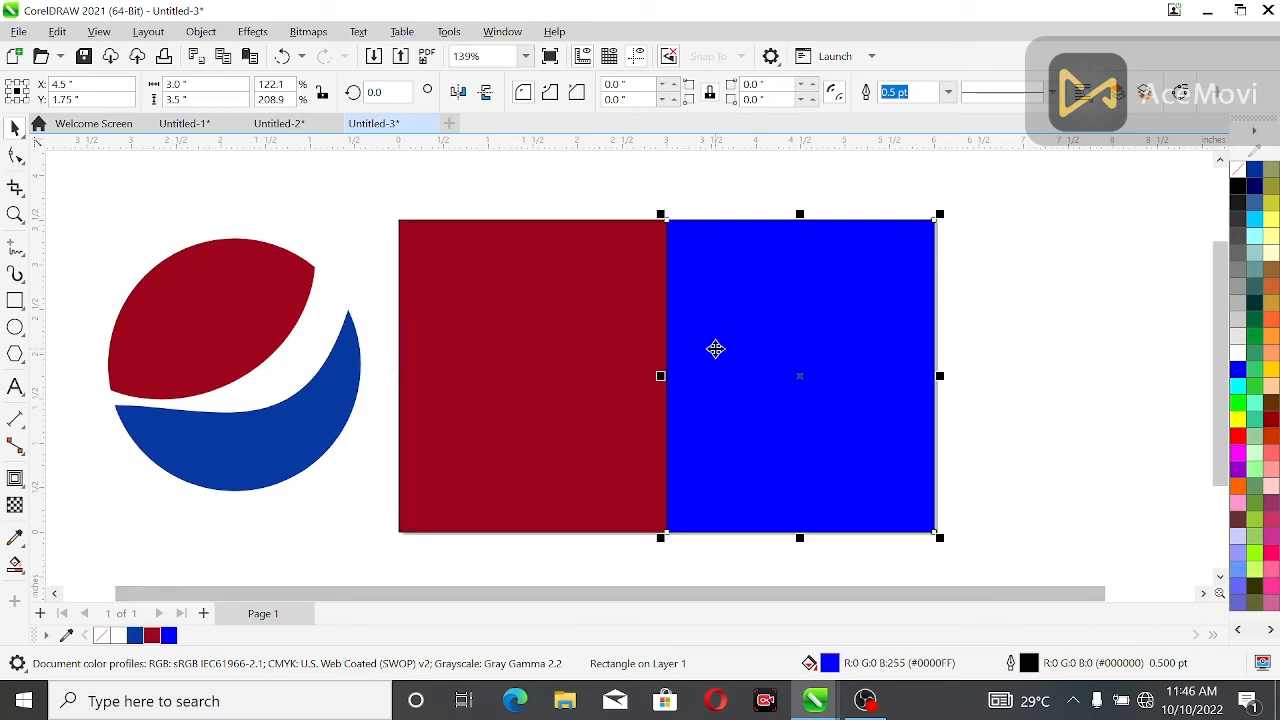
left_click(136, 637)
left_click(286, 249)
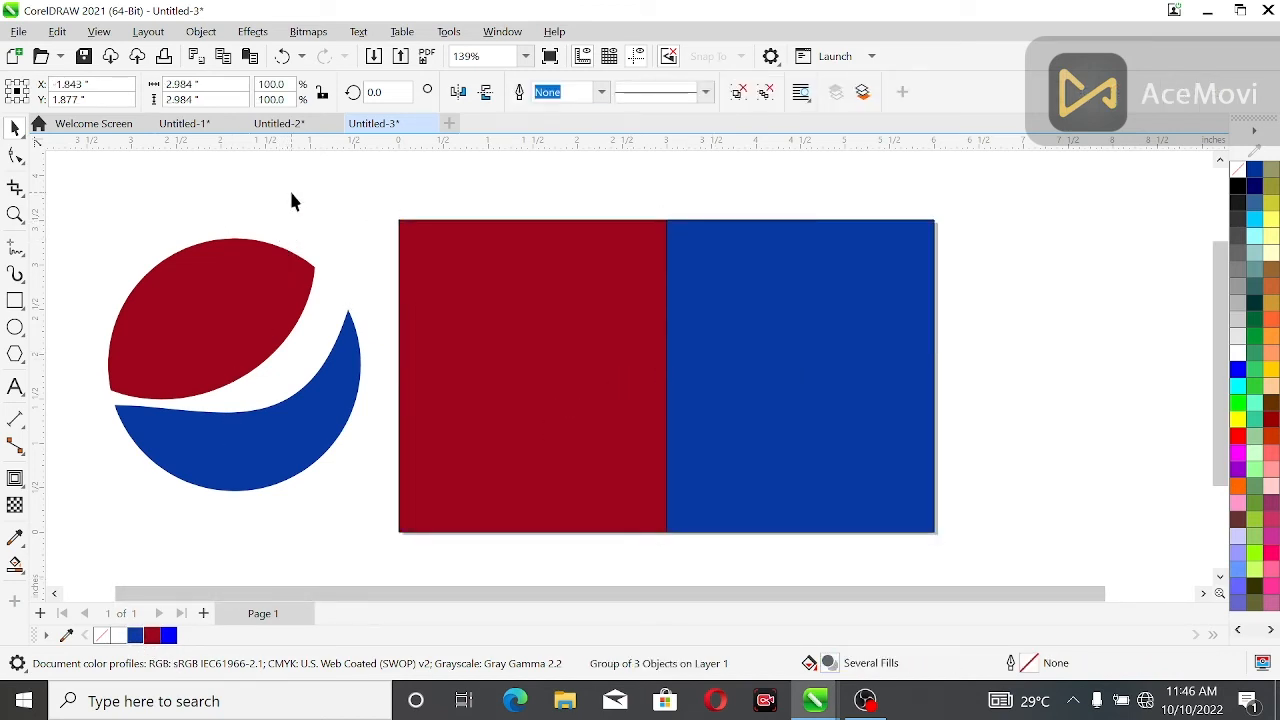
left_click(291, 201)
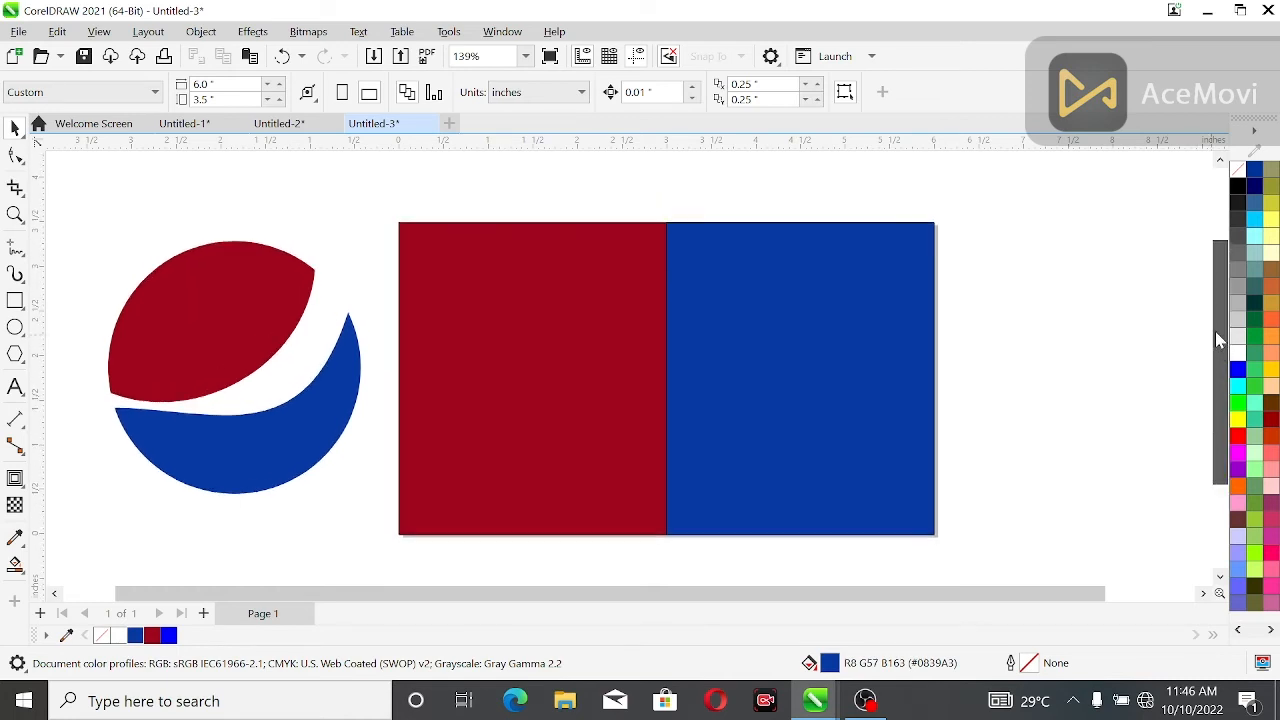
left_click_drag(1215, 331, 1215, 330)
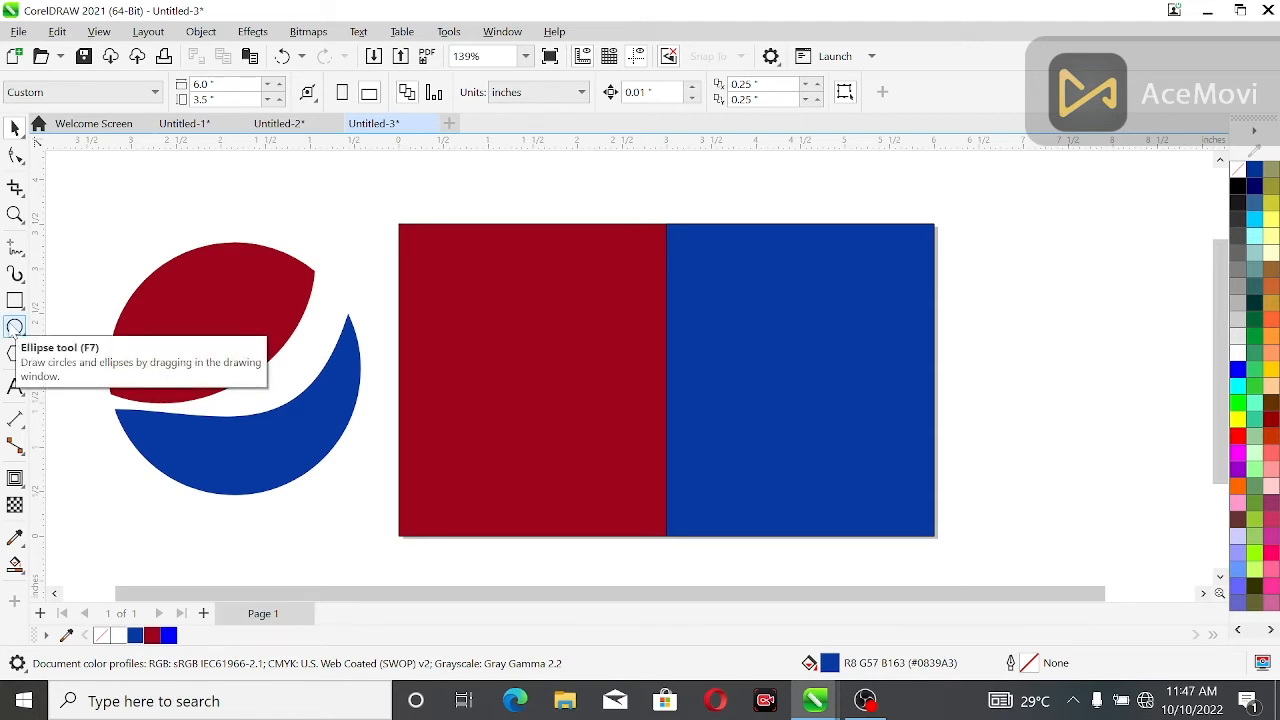
Step: Lock the red and blue background rectangles together
left_click_drag(379, 162, 971, 547)
right_click(703, 345)
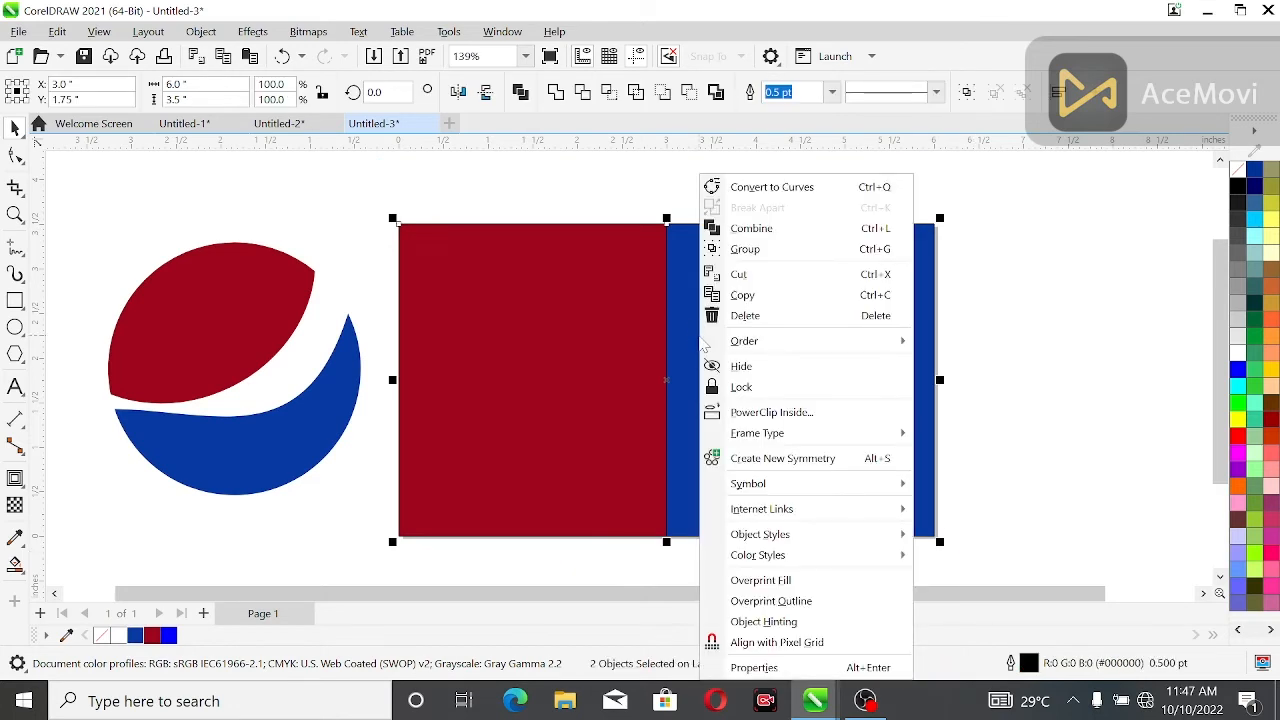
left_click(745, 386)
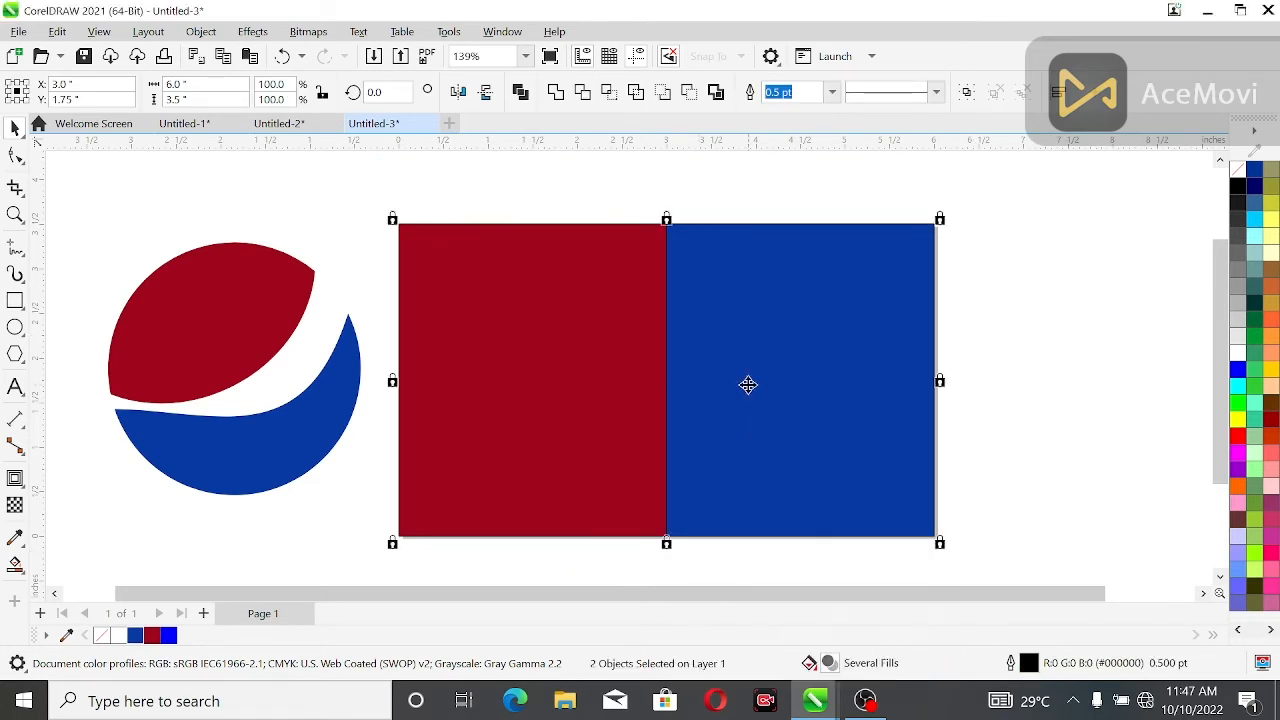
left_click(994, 297)
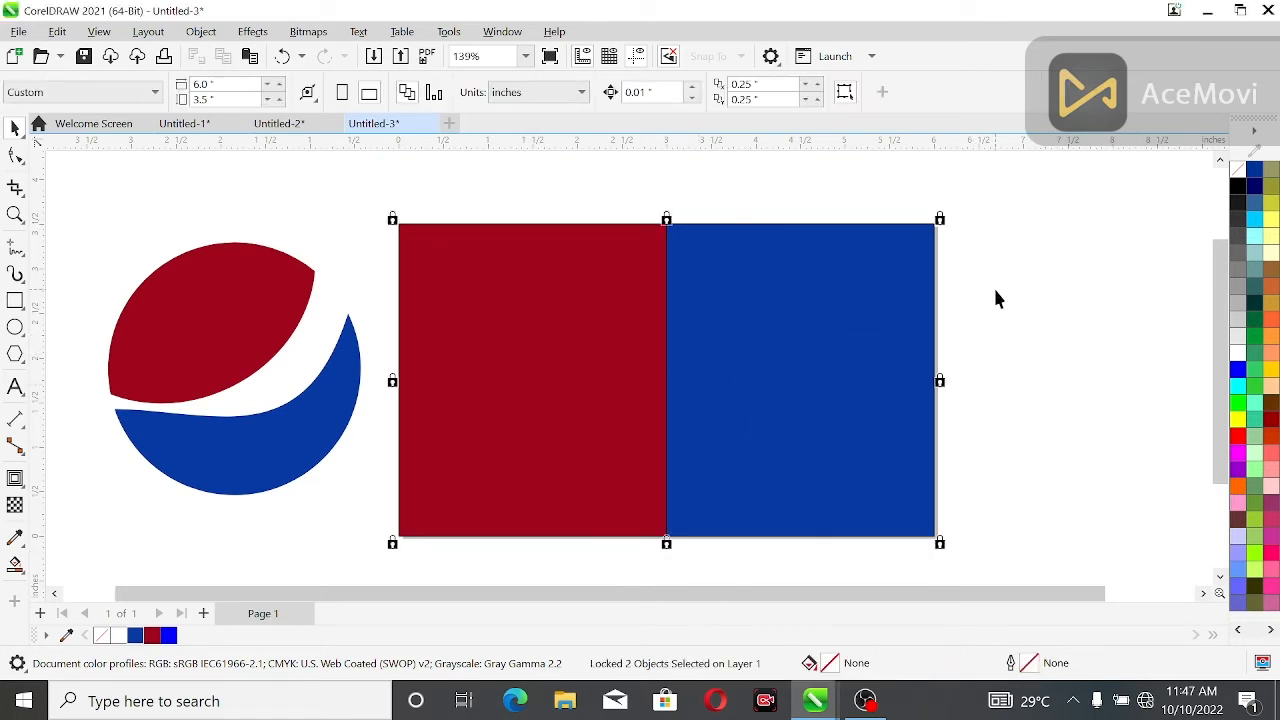
Step: Scale the logo group down to about 0.974 inches and move it just outside the red rectangle's upper-left corner
left_click(176, 372)
left_click_drag(92, 230, 182, 330)
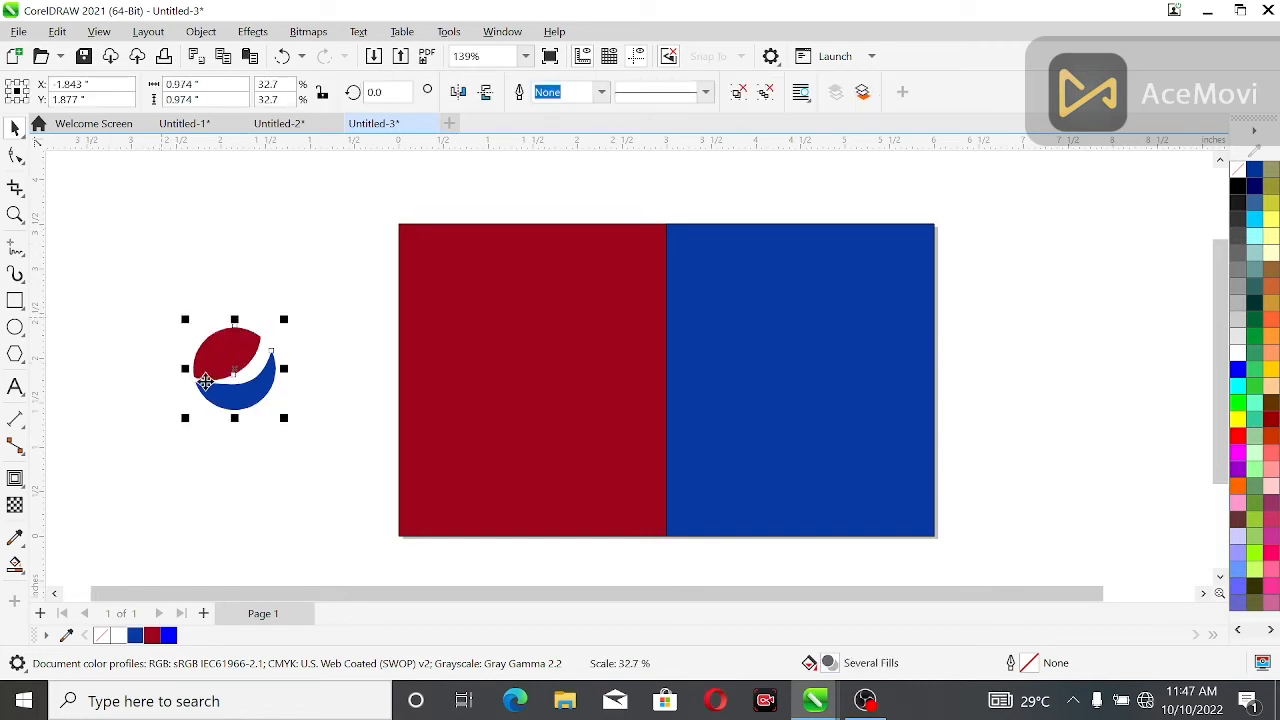
left_click_drag(235, 378, 352, 251)
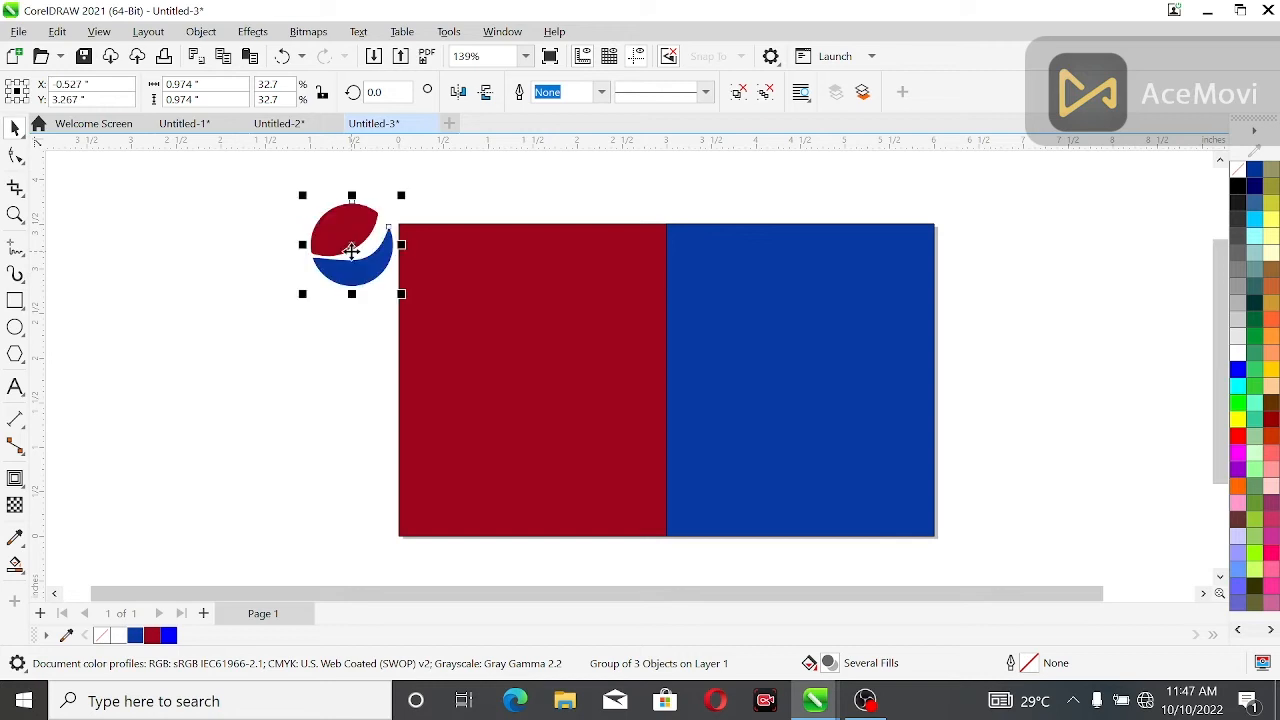
scroll(352, 251, "up", 1)
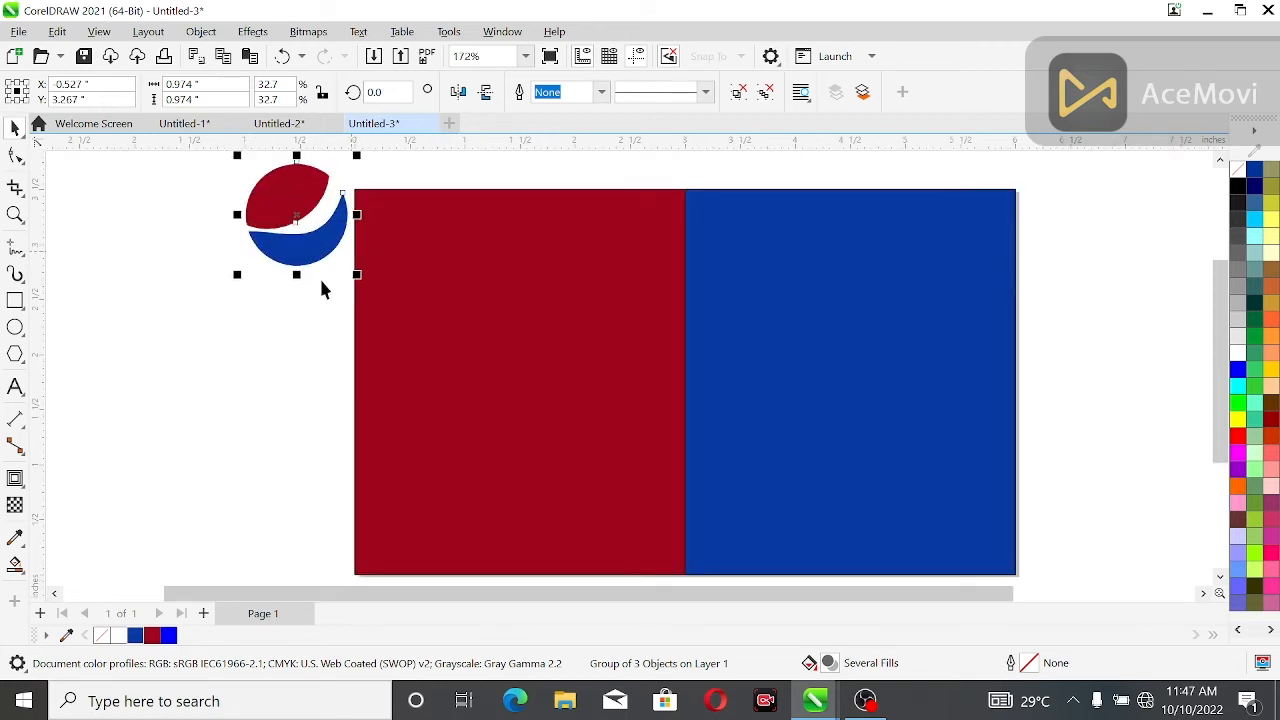
Step: Draw an unfilled circle about 3.276 inches across with a black hairline outline, and position it near the middle of the background
left_click(14, 328)
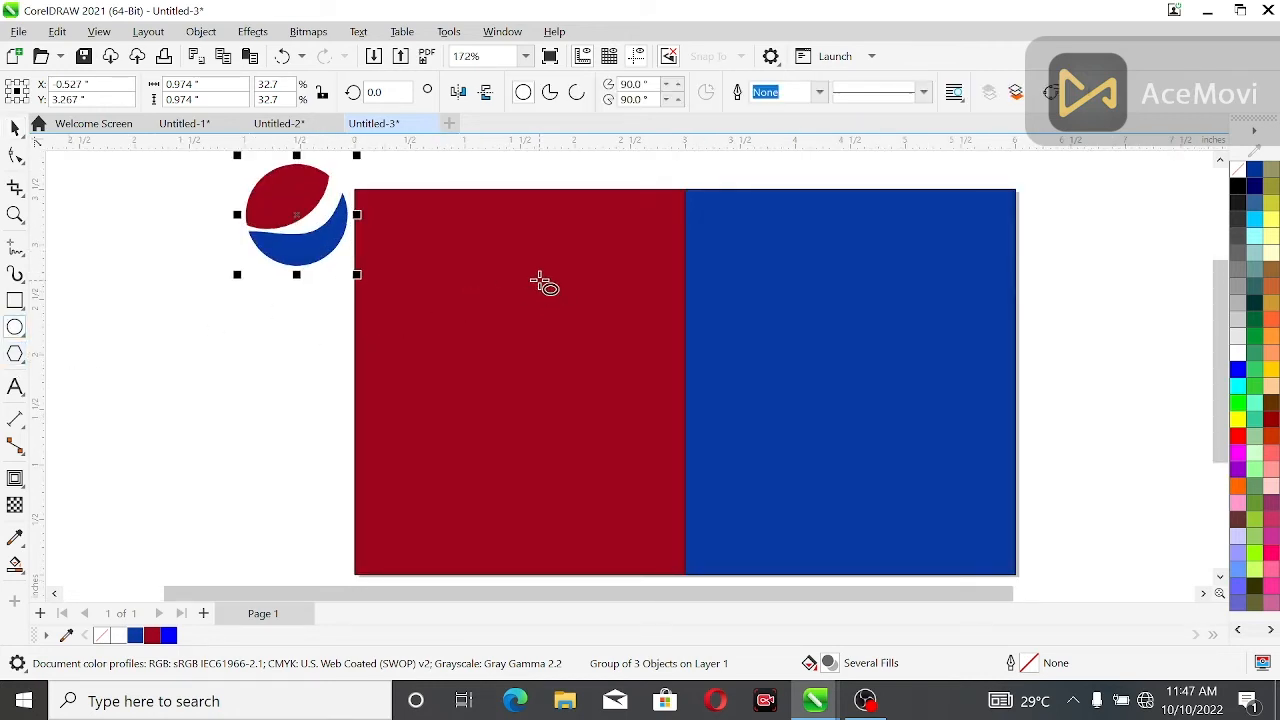
left_click_drag(510, 214, 864, 578)
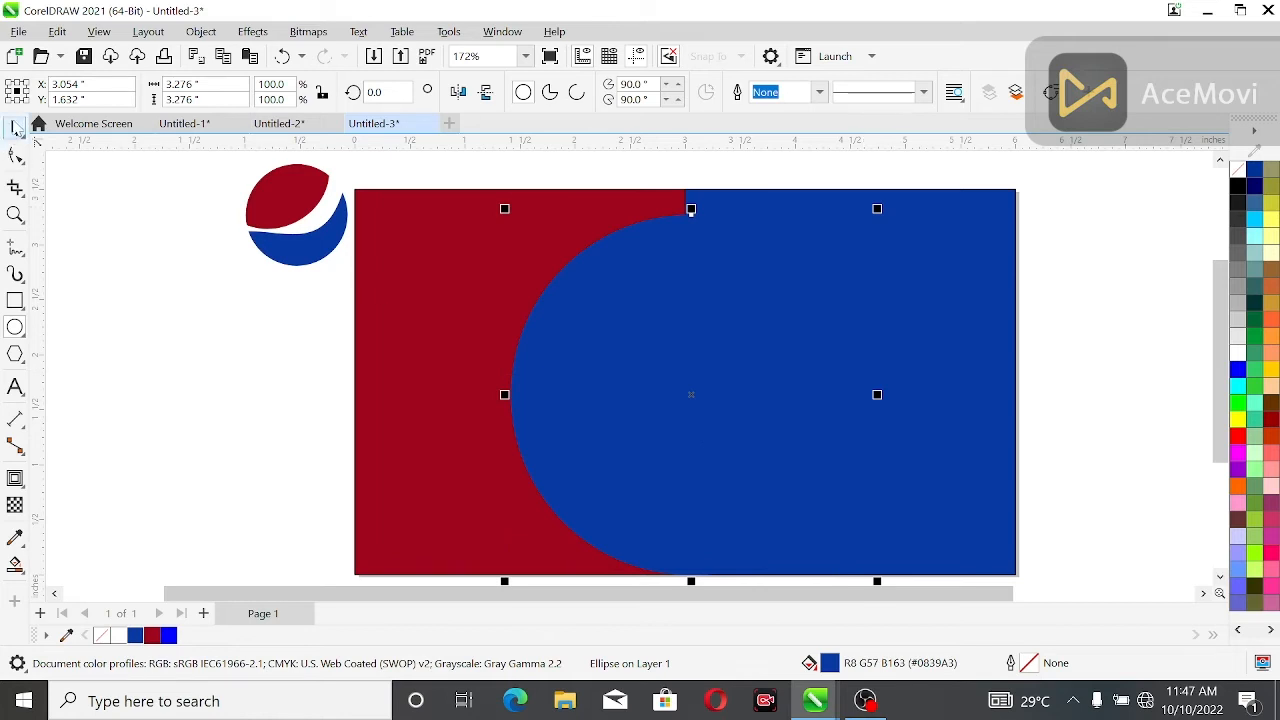
right_click(1240, 188)
left_click(1238, 170)
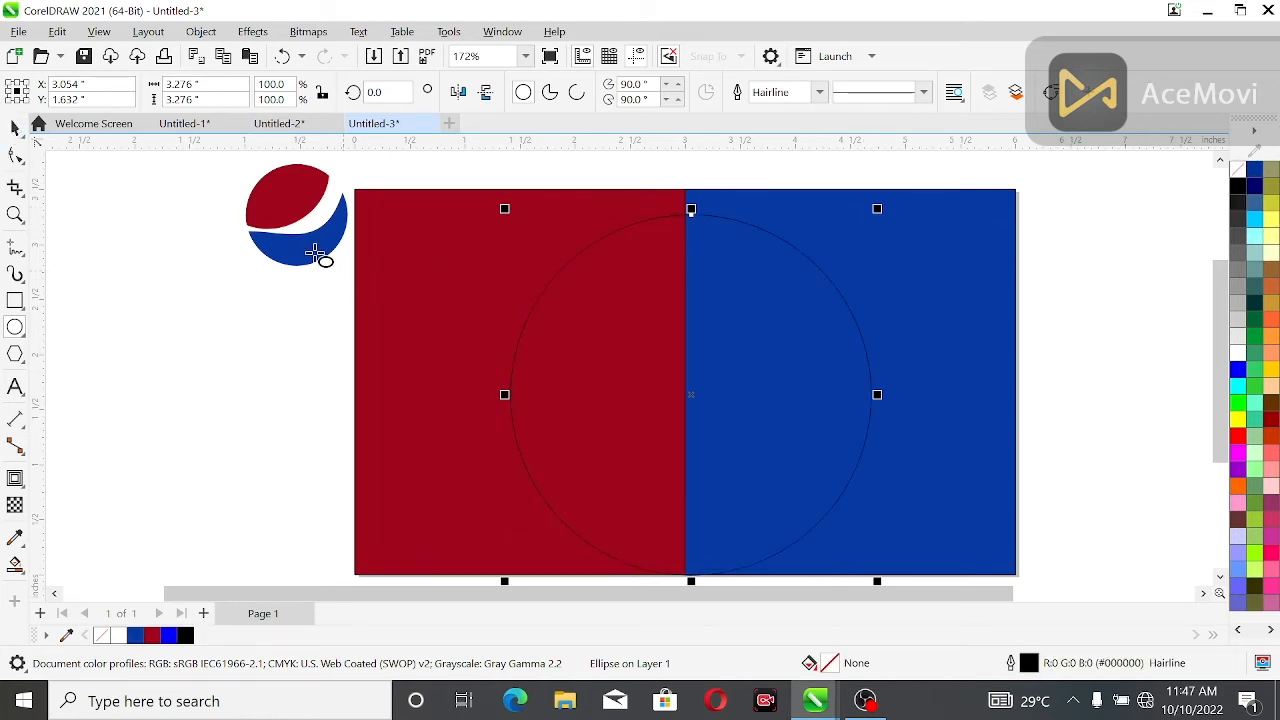
key("space")
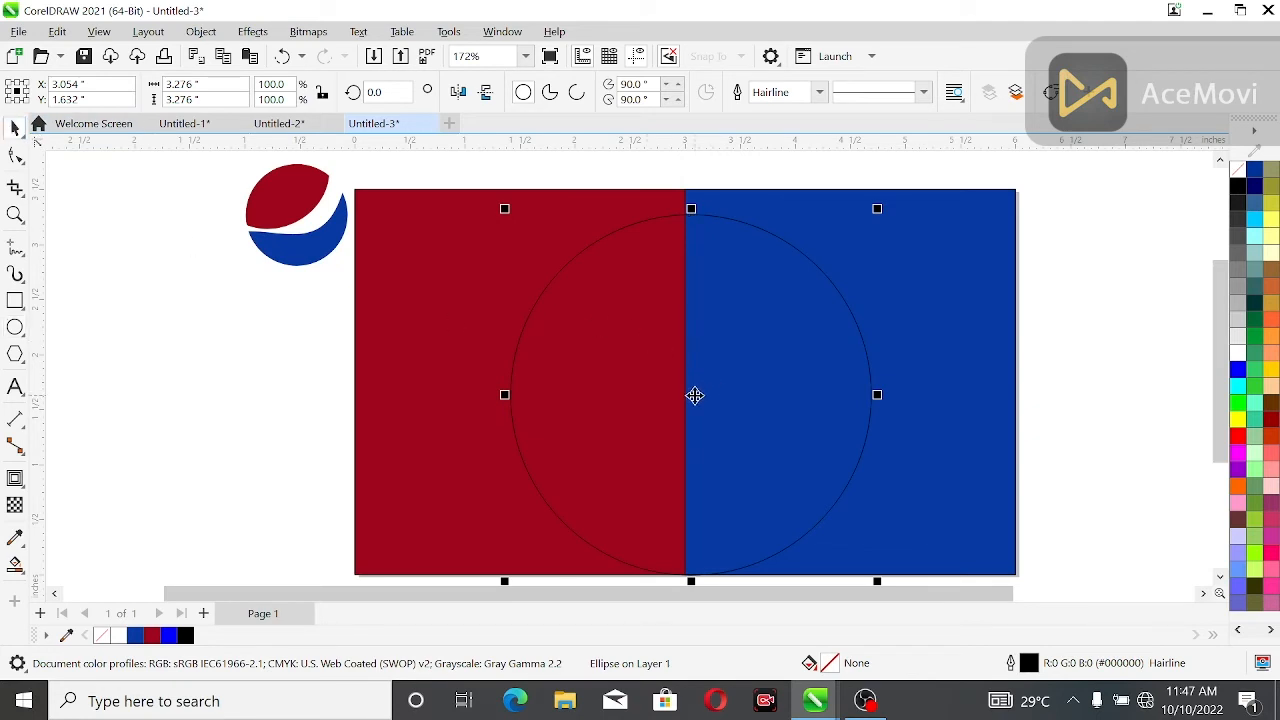
left_click_drag(694, 395, 692, 385)
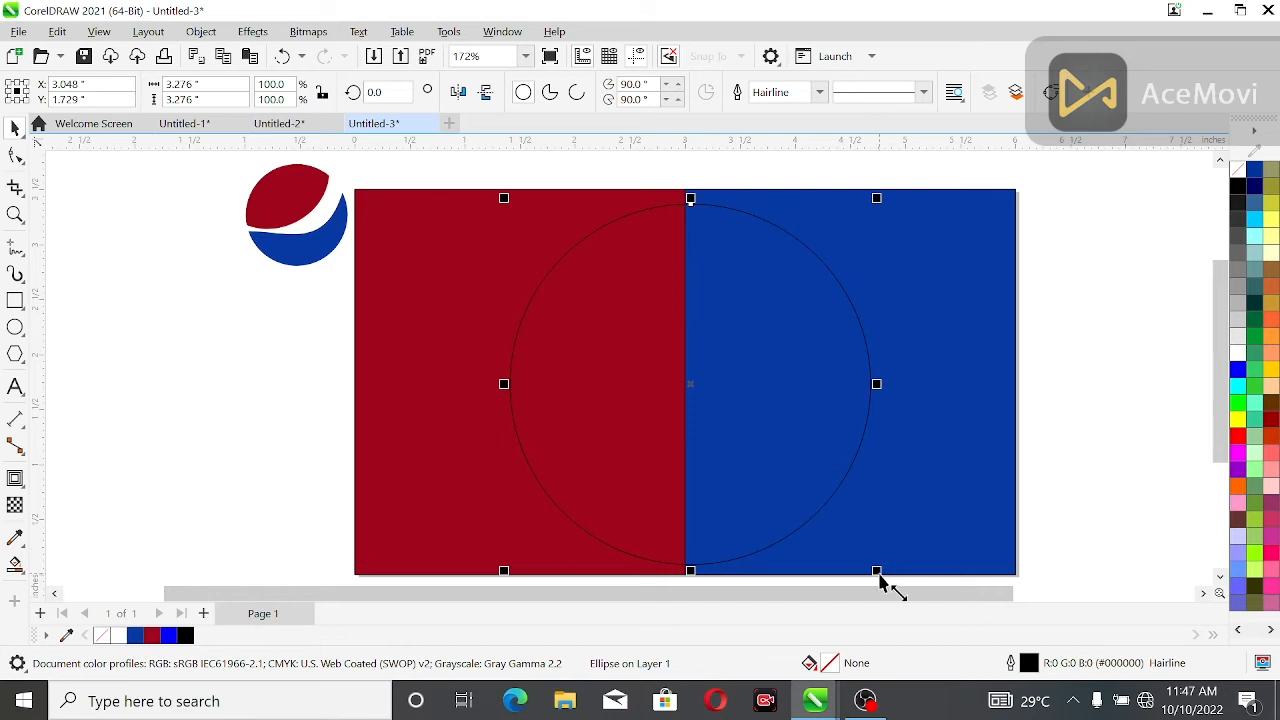
Step: Enlarge the circle to about 3.457 inches and add a concentric copy about 3.267 inches across inside it
mouse_move(878, 582)
left_mouse_down()
mouse_move(891, 594)
mouse_move(886, 566)
mouse_move(894, 586)
left_mouse_up()
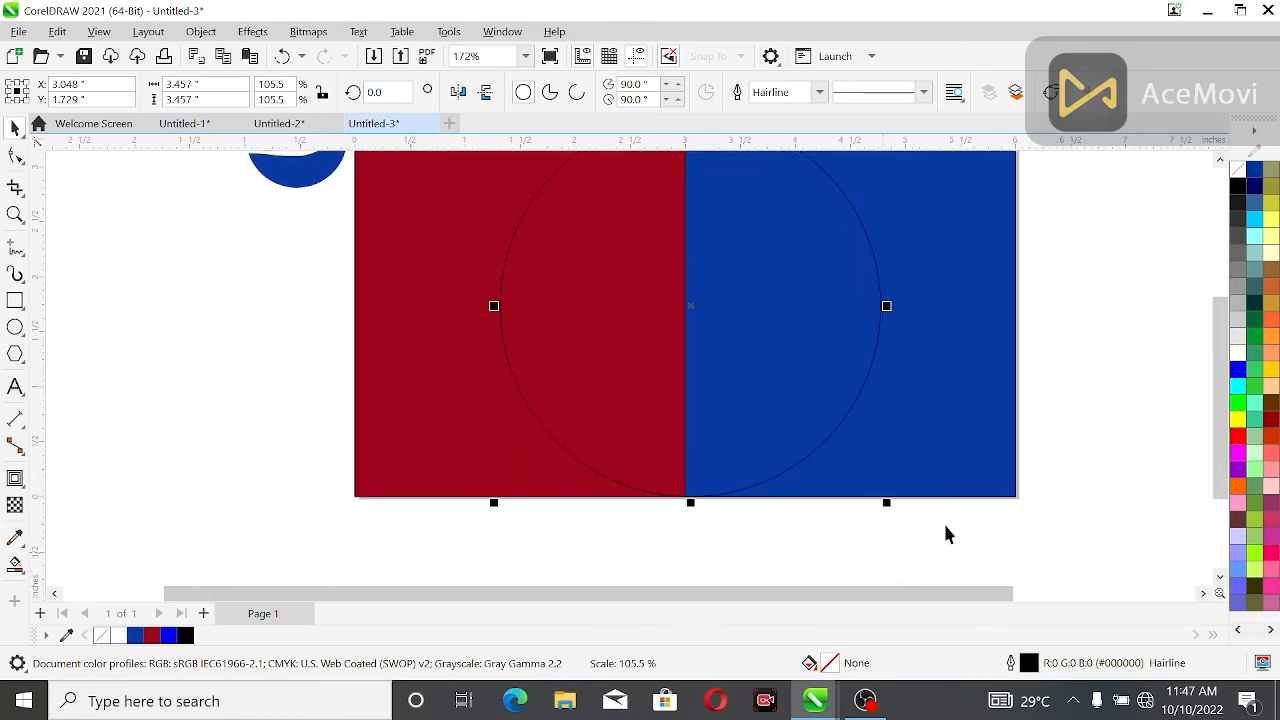
left_click_drag(1218, 432, 1196, 412)
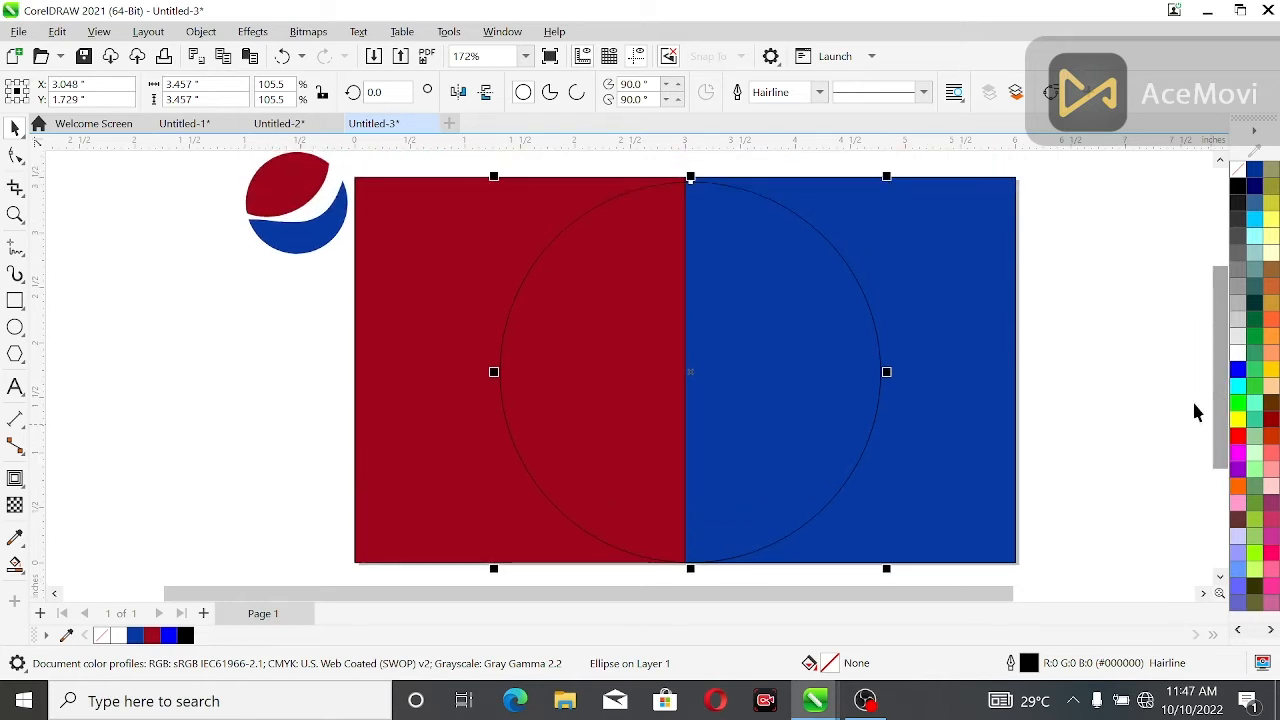
left_click(1140, 418)
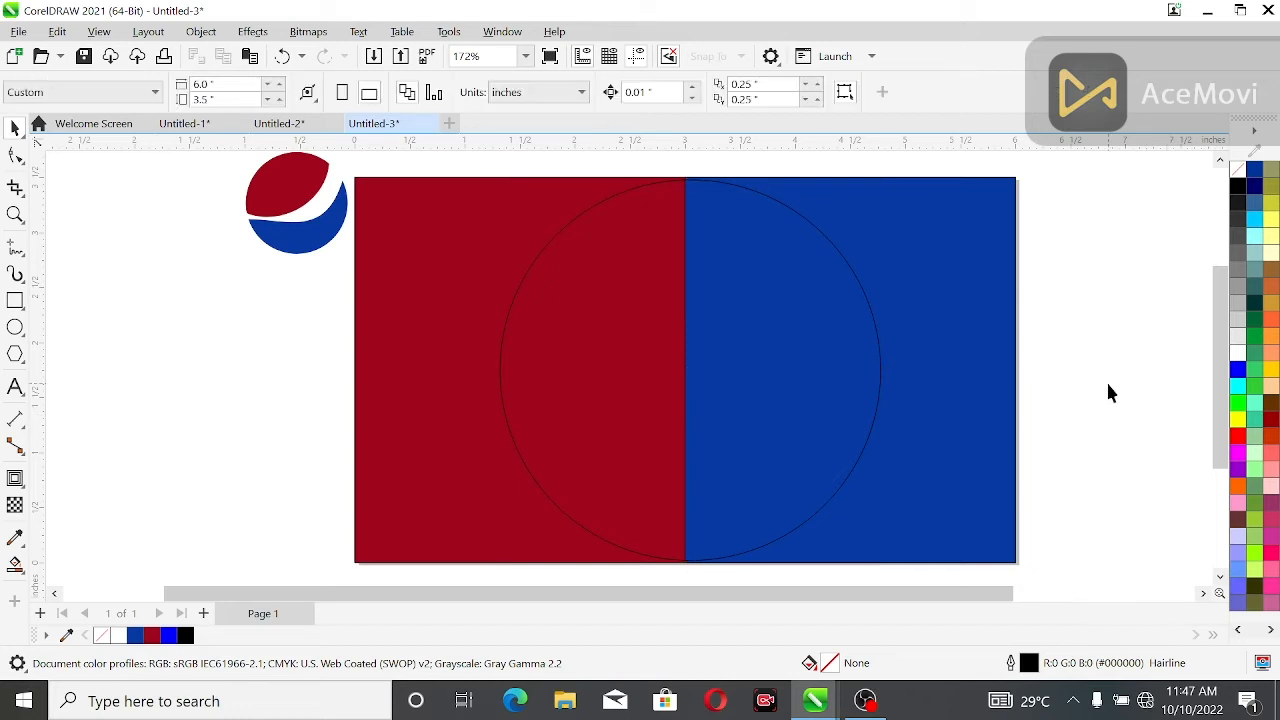
left_click(545, 320)
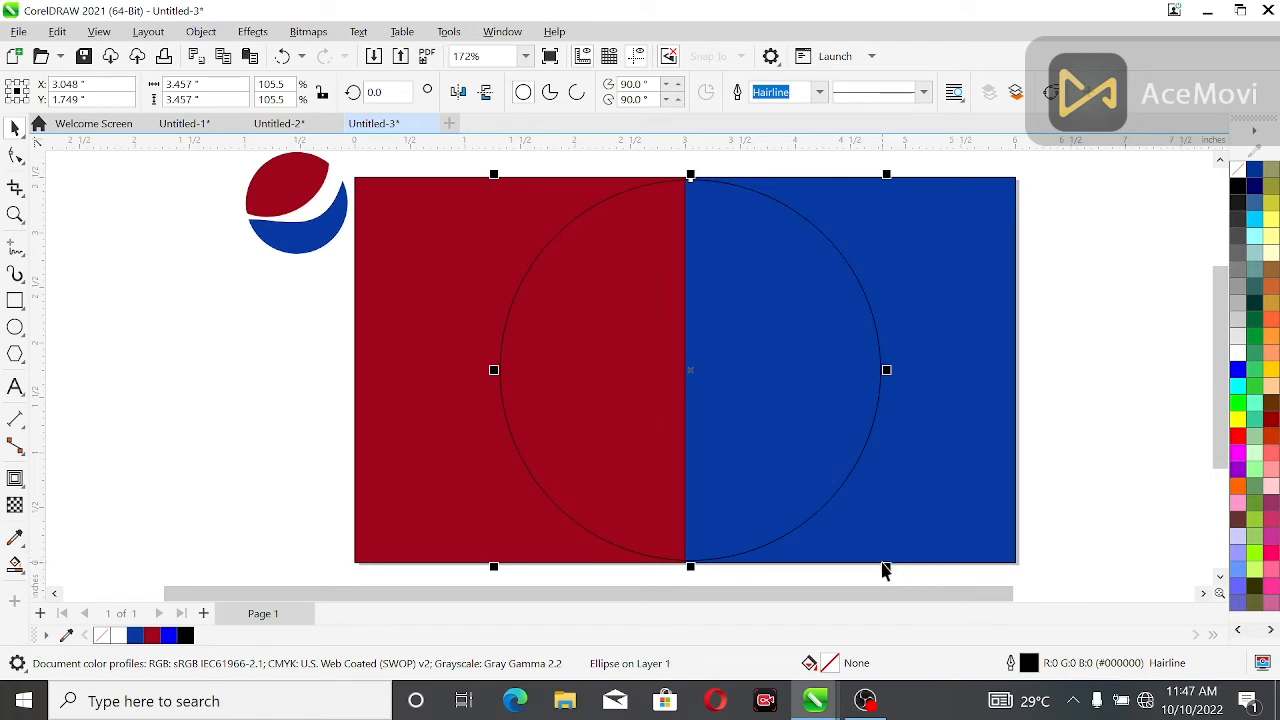
left_click_drag(887, 567, 882, 558)
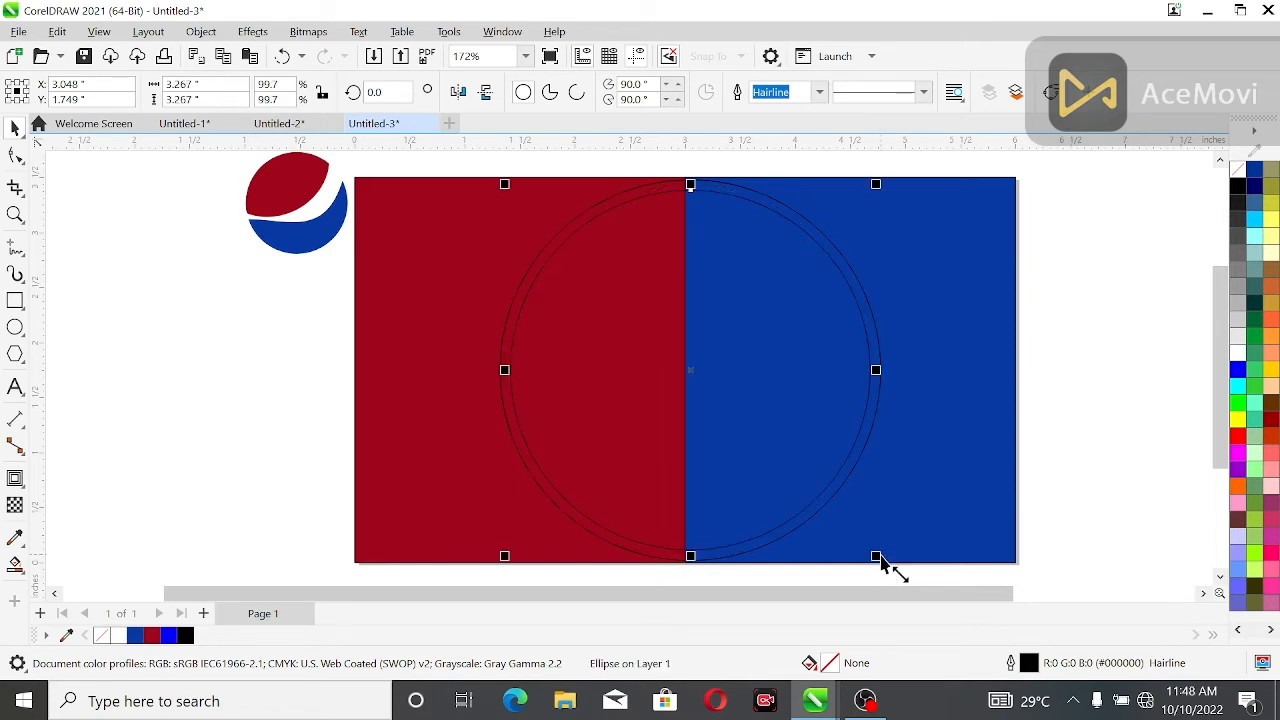
Step: Draw a horizontal line about 4.59 inches long across both circles and align its center with the inner circle
left_click(15, 248)
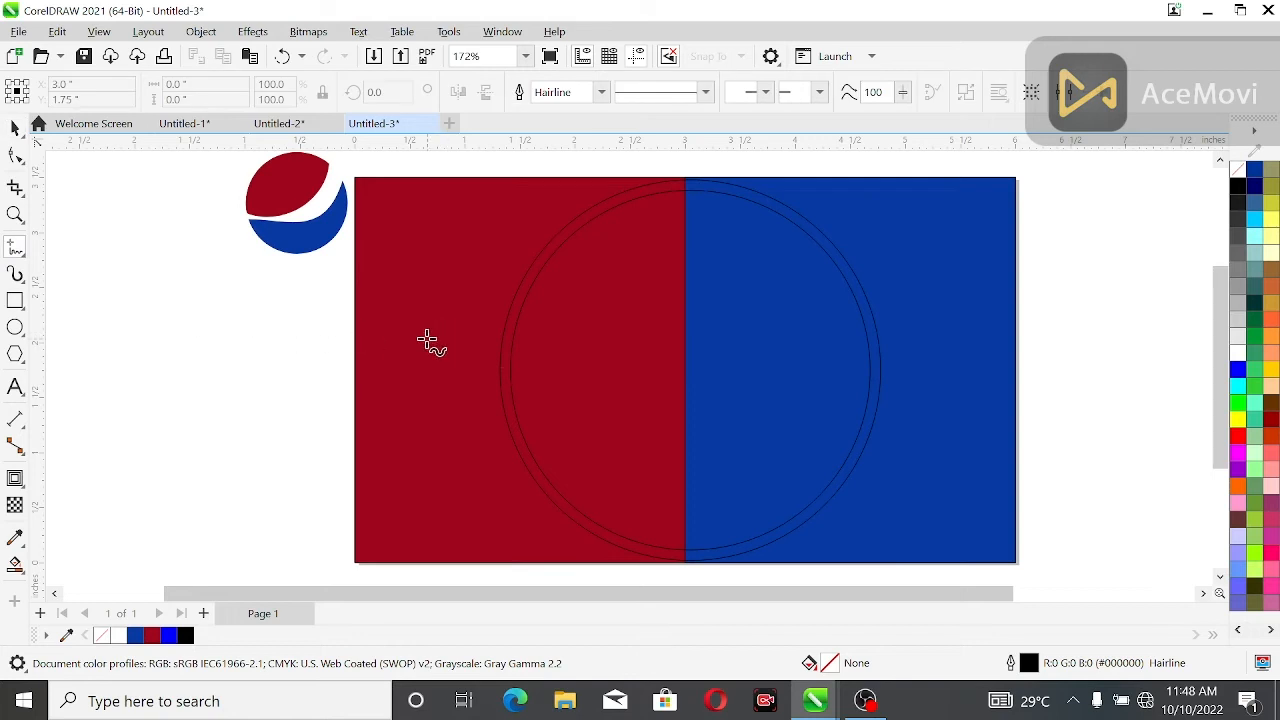
left_click(431, 340)
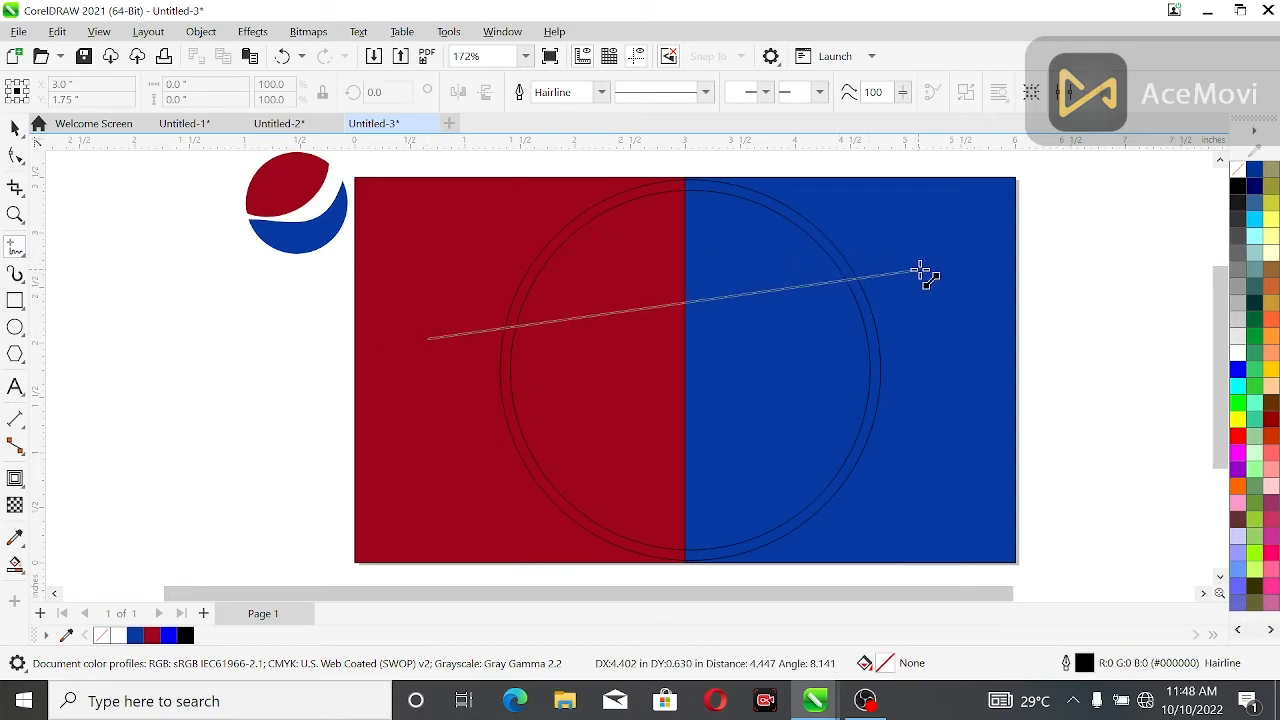
left_click(932, 339)
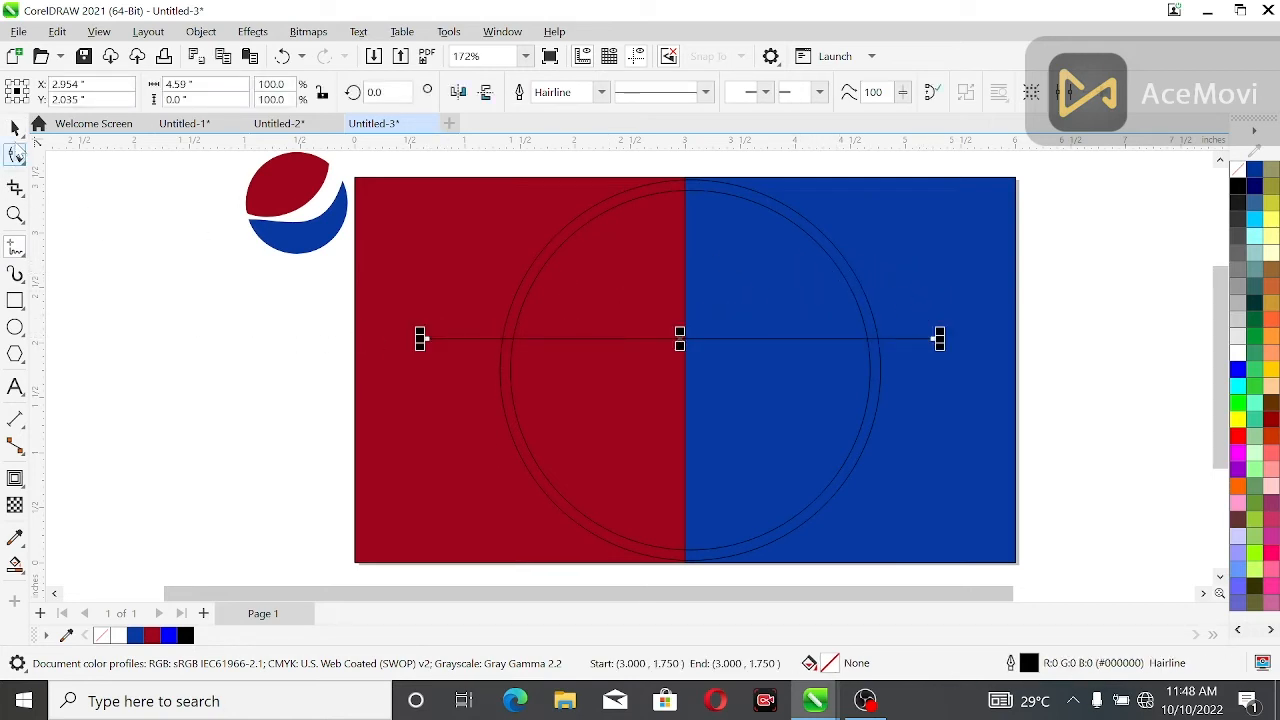
left_click(15, 128)
left_click(517, 318, "shift")
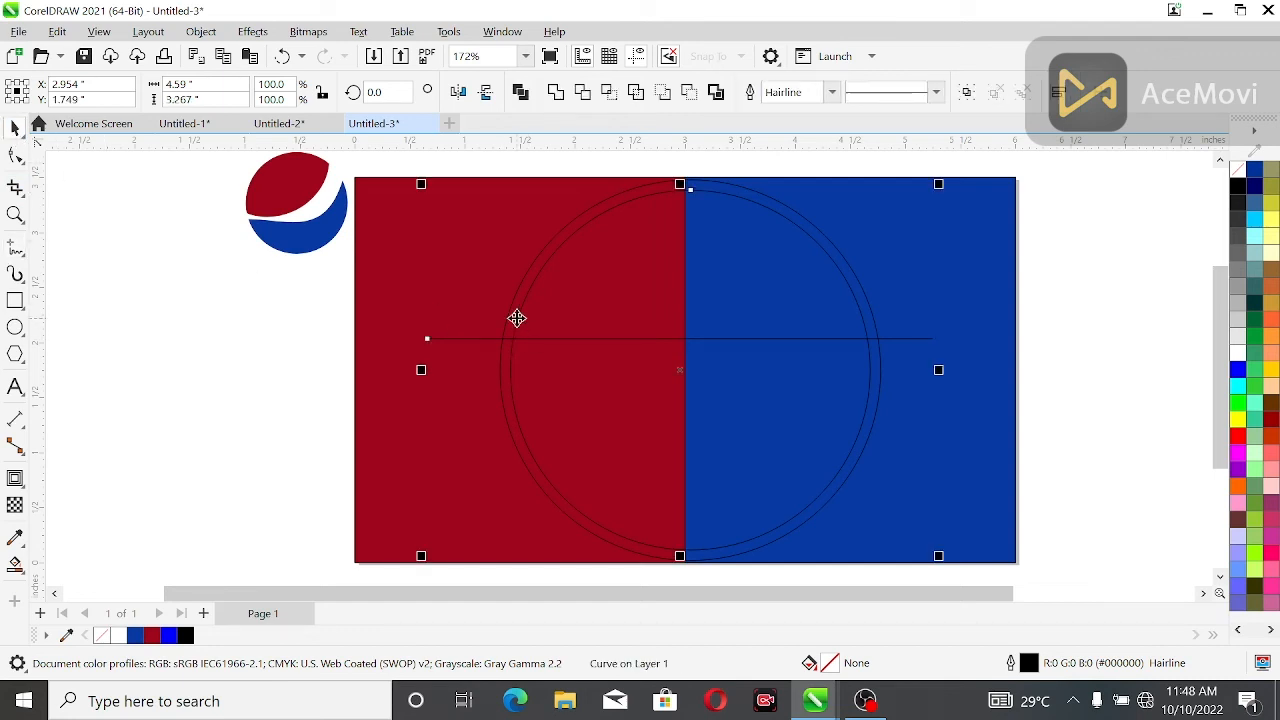
key("e")
left_click(274, 345)
Step: Shorten the horizontal line from both ends to about 3.772 inches so it extends slightly past the outer circle
left_click(464, 370)
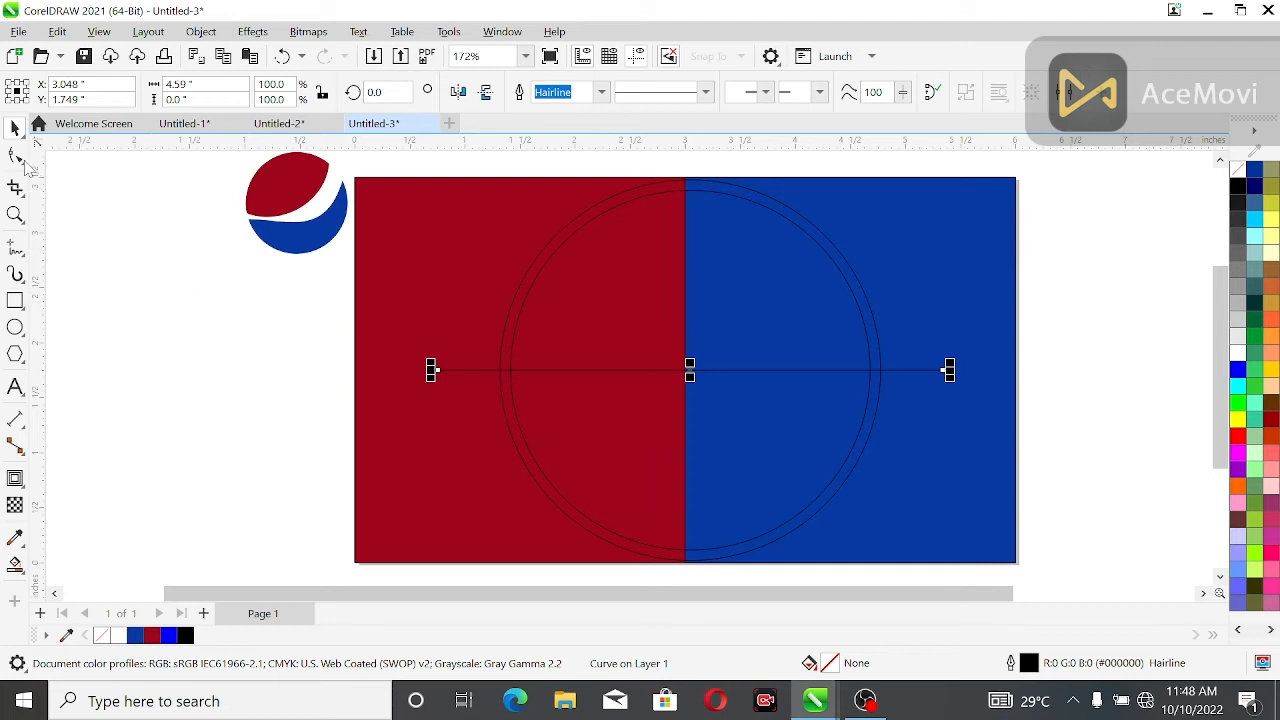
left_click_drag(433, 371, 474, 380)
left_click_drag(951, 378, 904, 380)
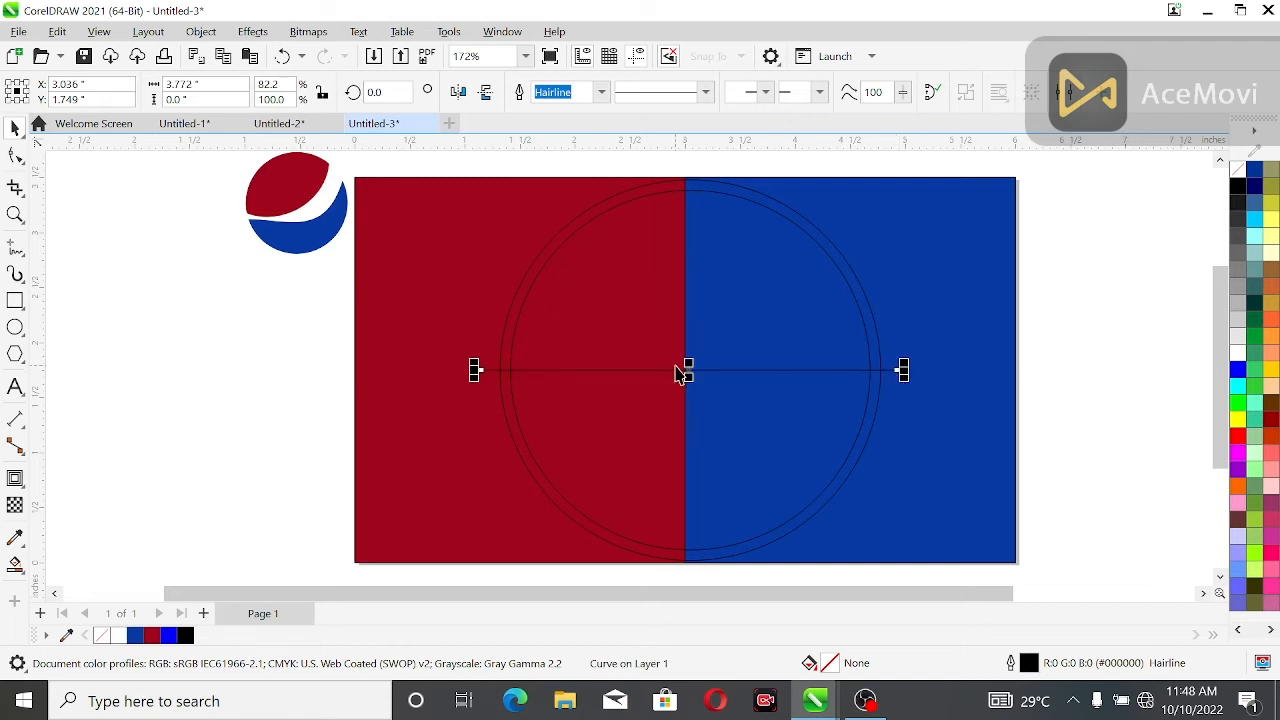
Step: Convert the horizontal line to a curve and bend it into a symmetric S-shaped wave about 0.73 inches tall
left_click(14, 156)
left_click(650, 371)
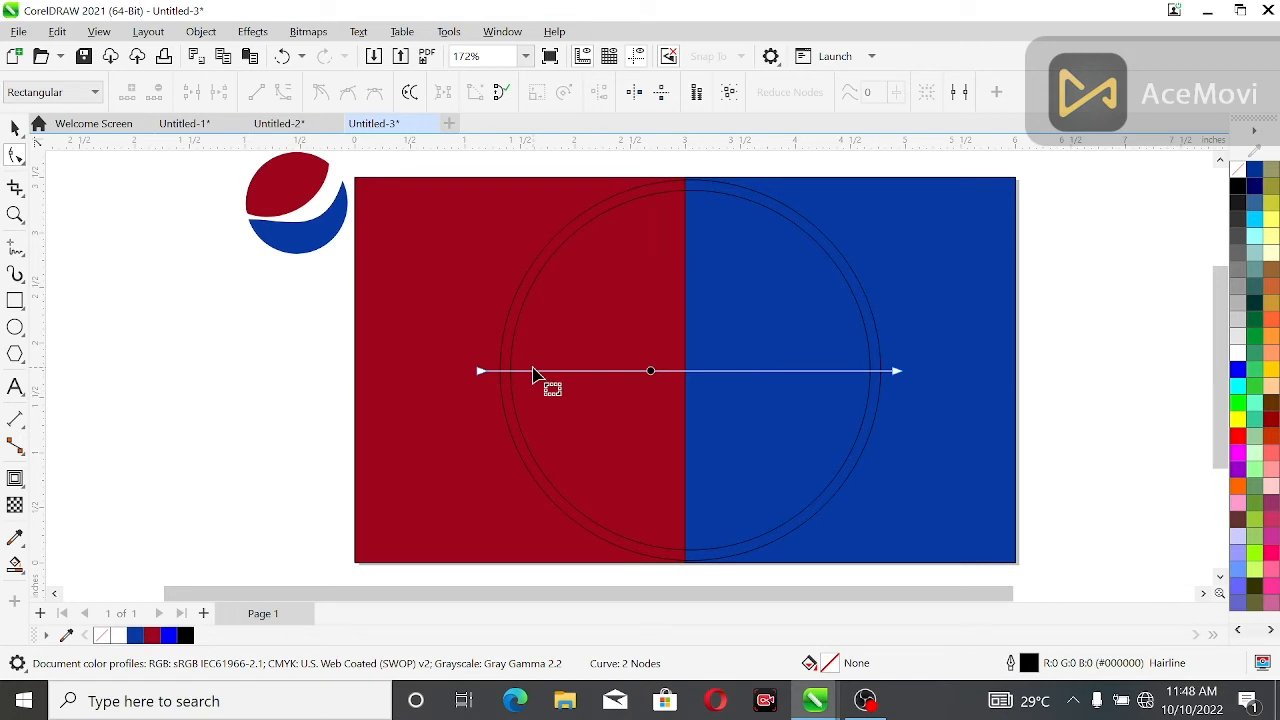
left_click(490, 376)
left_click(283, 92)
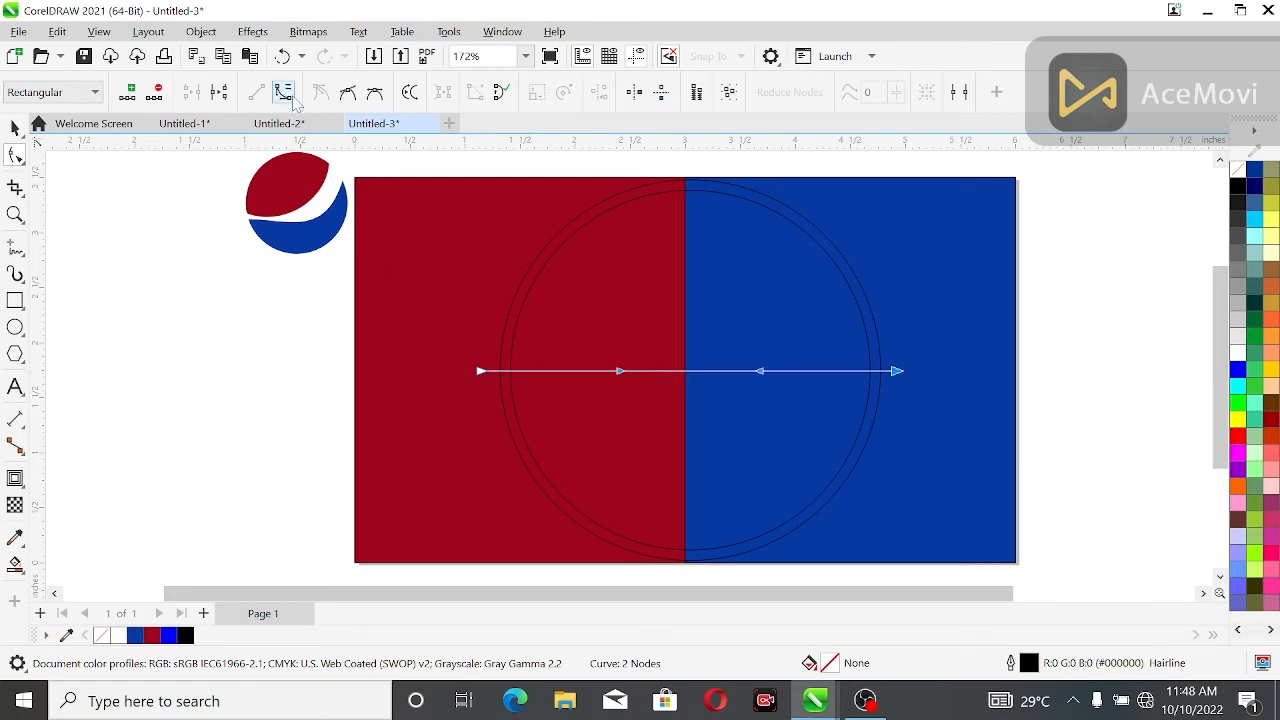
left_click_drag(620, 371, 656, 249)
left_click_drag(759, 371, 727, 462)
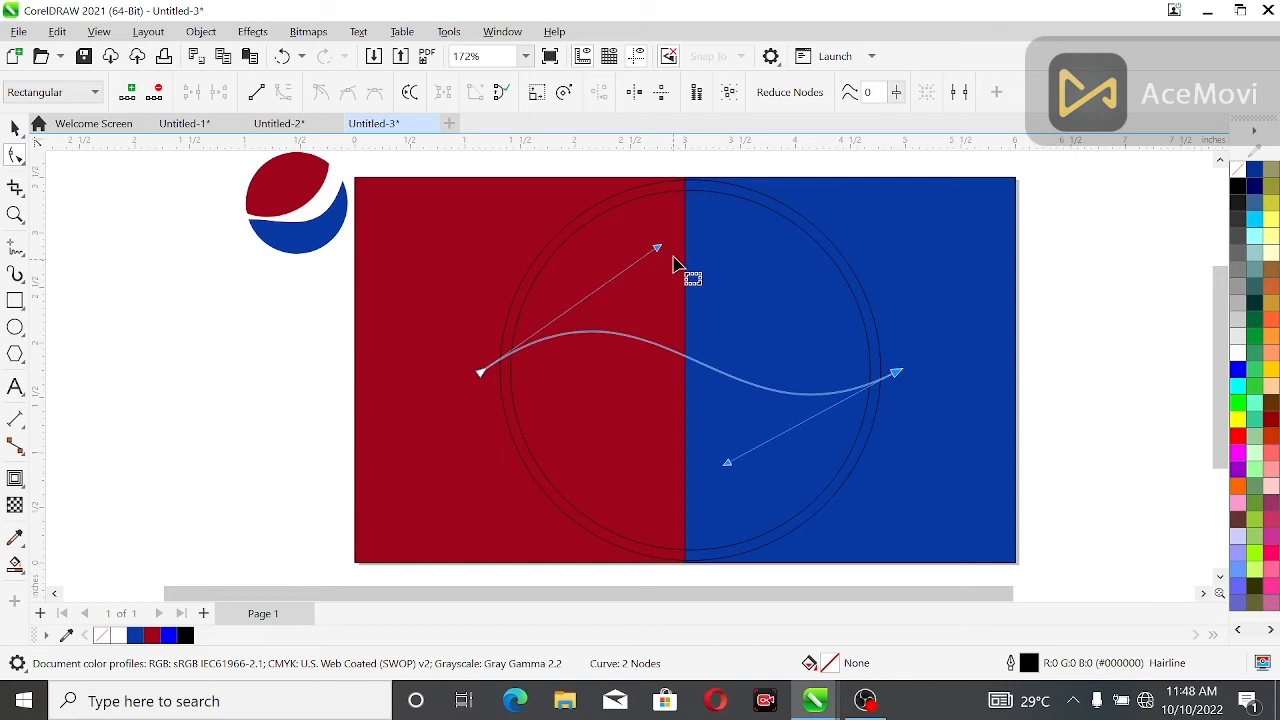
left_click_drag(660, 246, 678, 230)
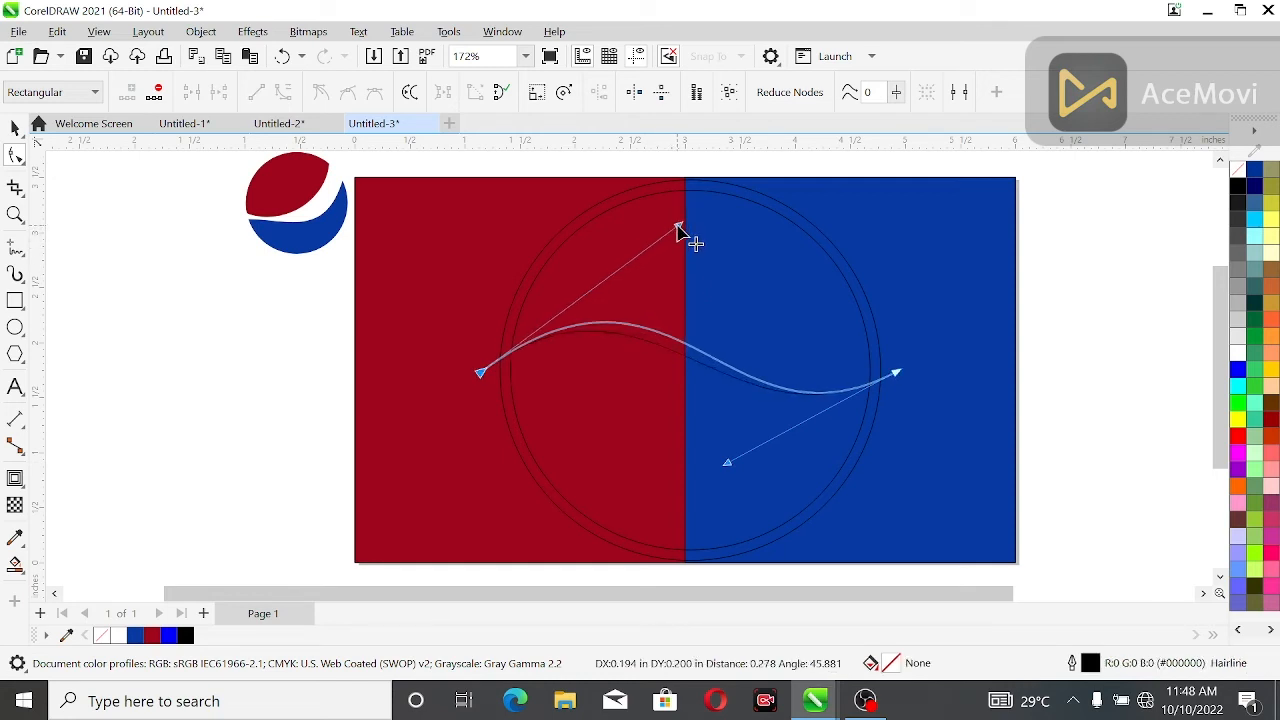
left_click_drag(722, 462, 716, 499)
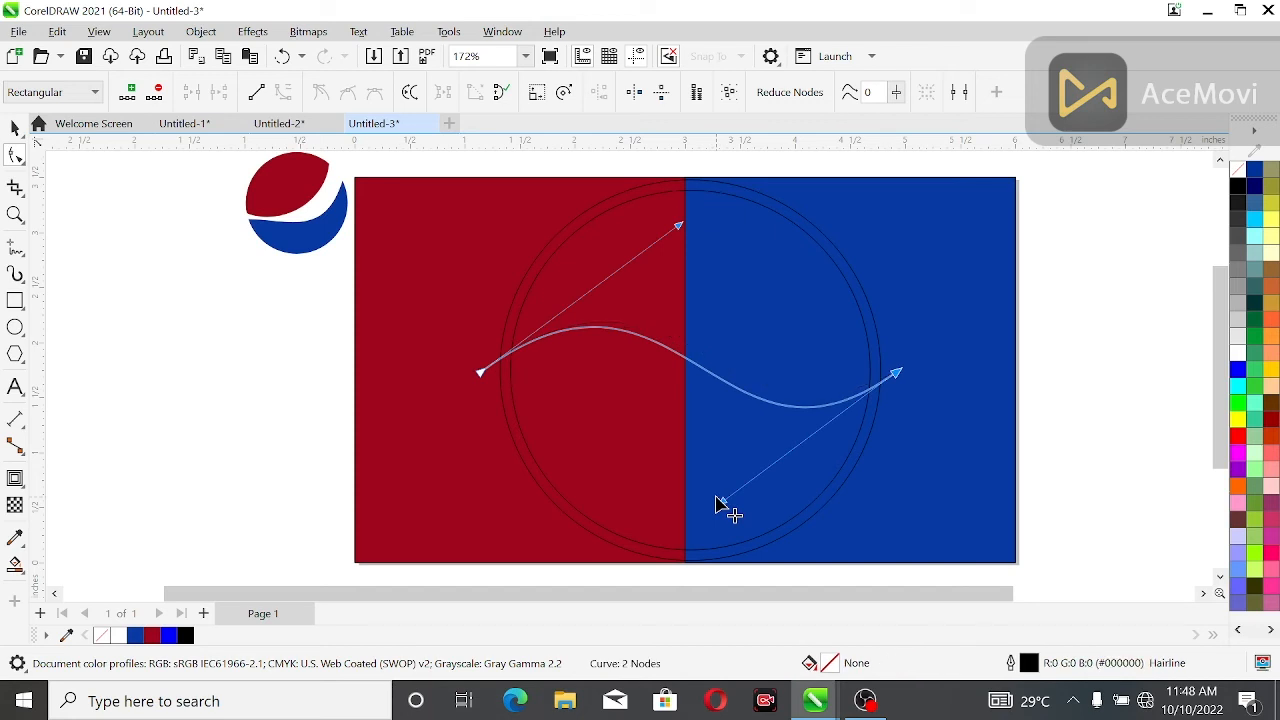
left_click(15, 127)
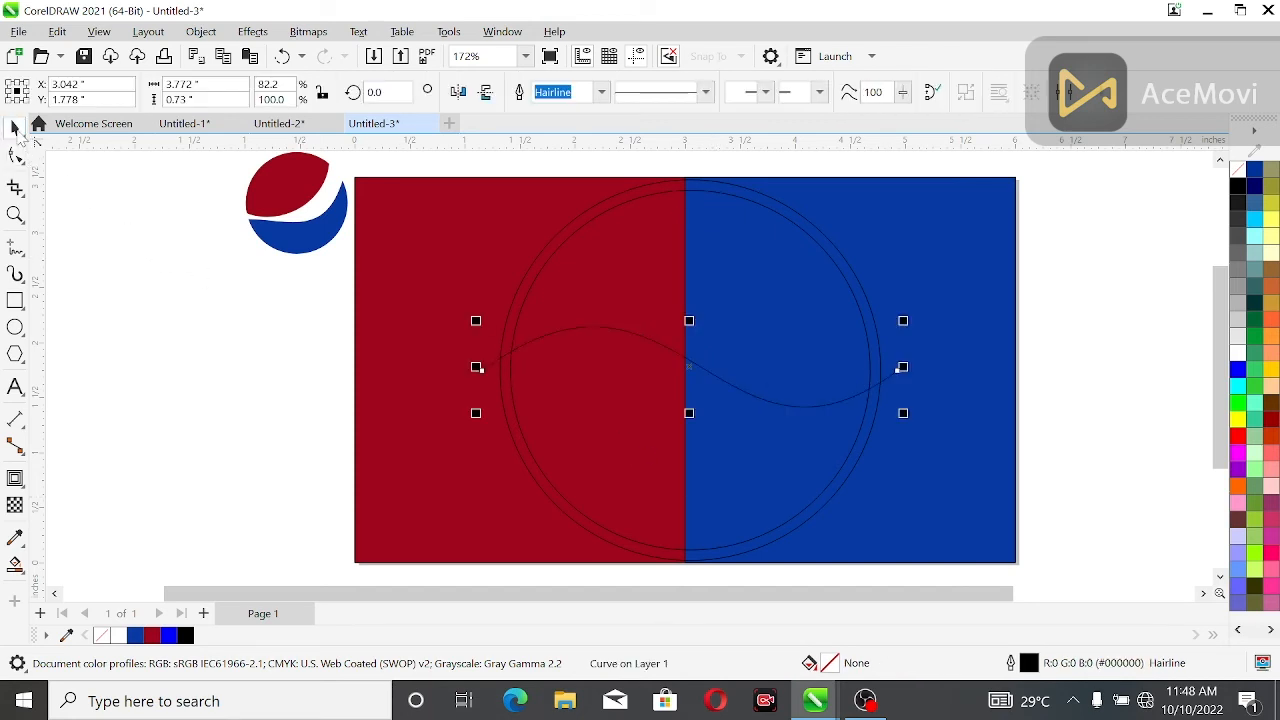
Step: Convert the outline of the S-shaped wave to an object
left_click(201, 33)
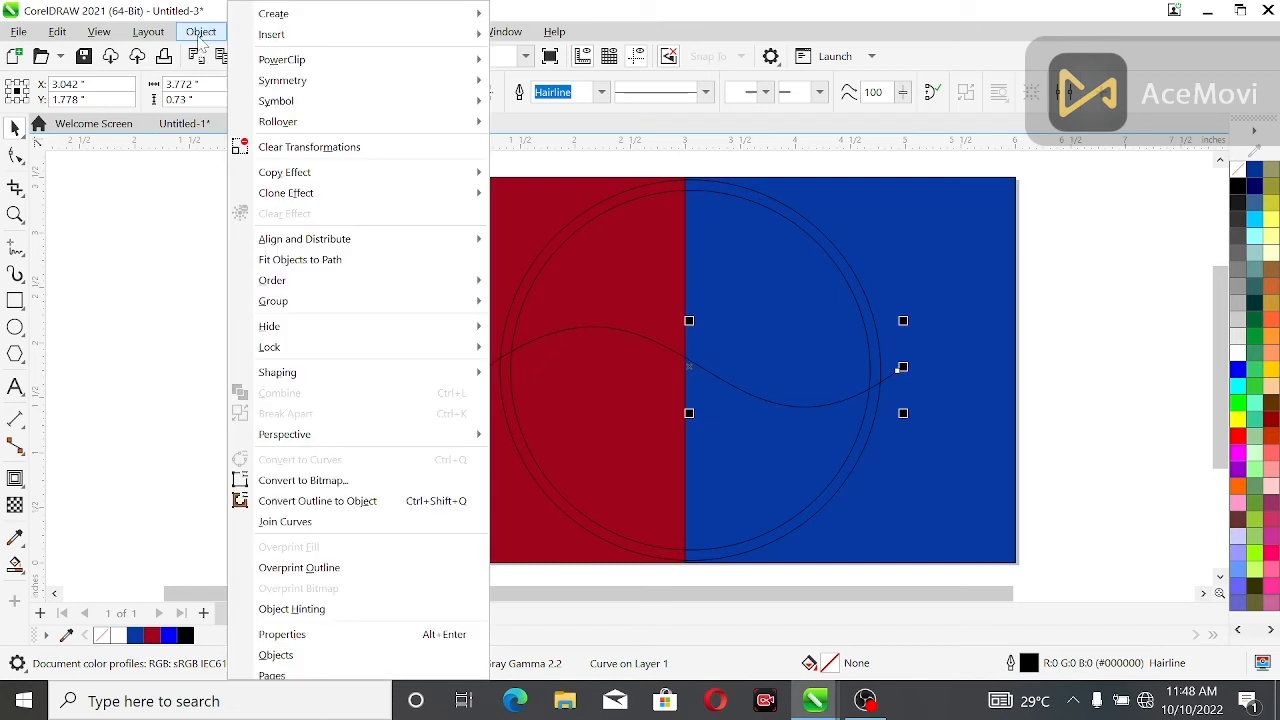
left_click(318, 501)
left_click(236, 350)
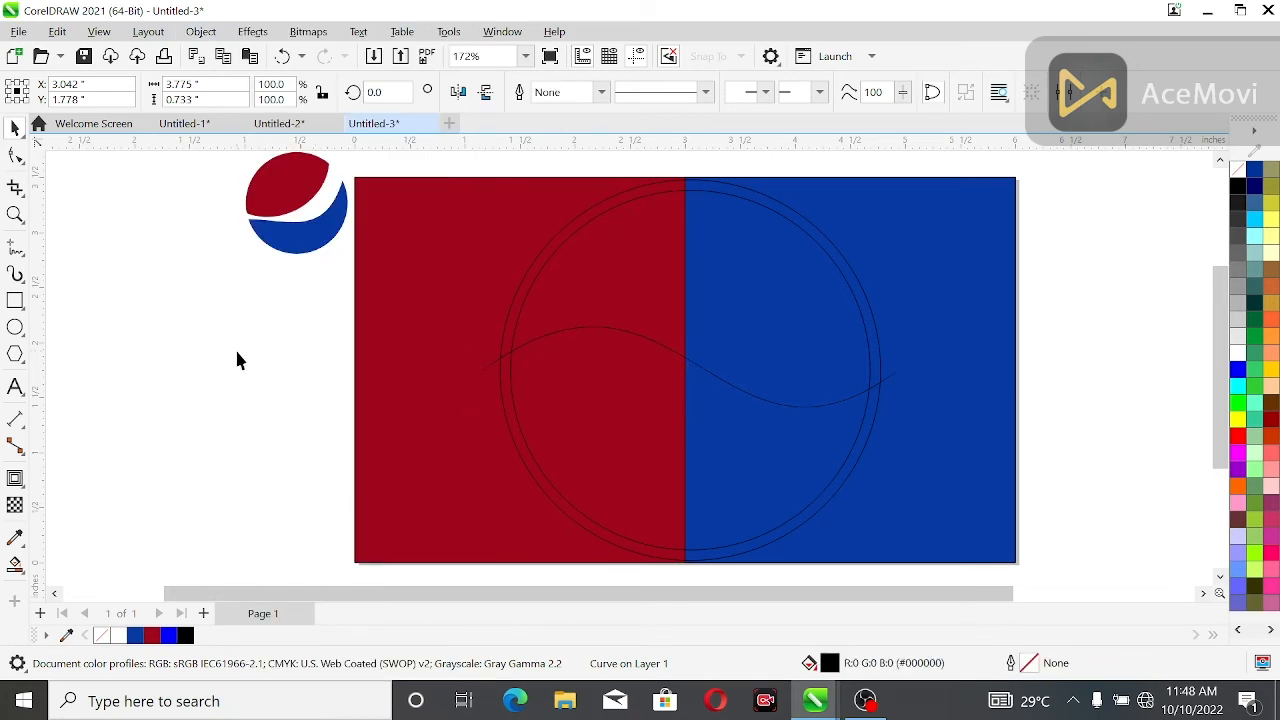
Step: Apply an outside contour to the wave with 2 steps and an offset of 0.109 inches
left_click(563, 333)
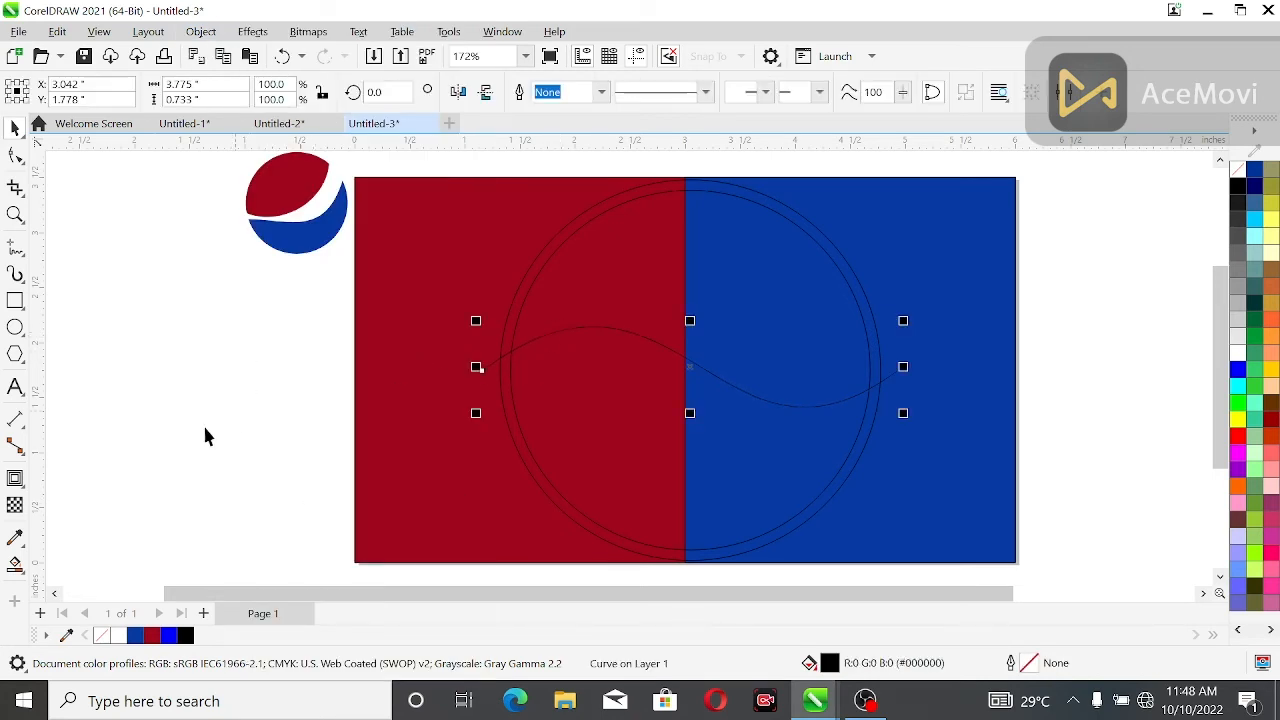
left_click(15, 479)
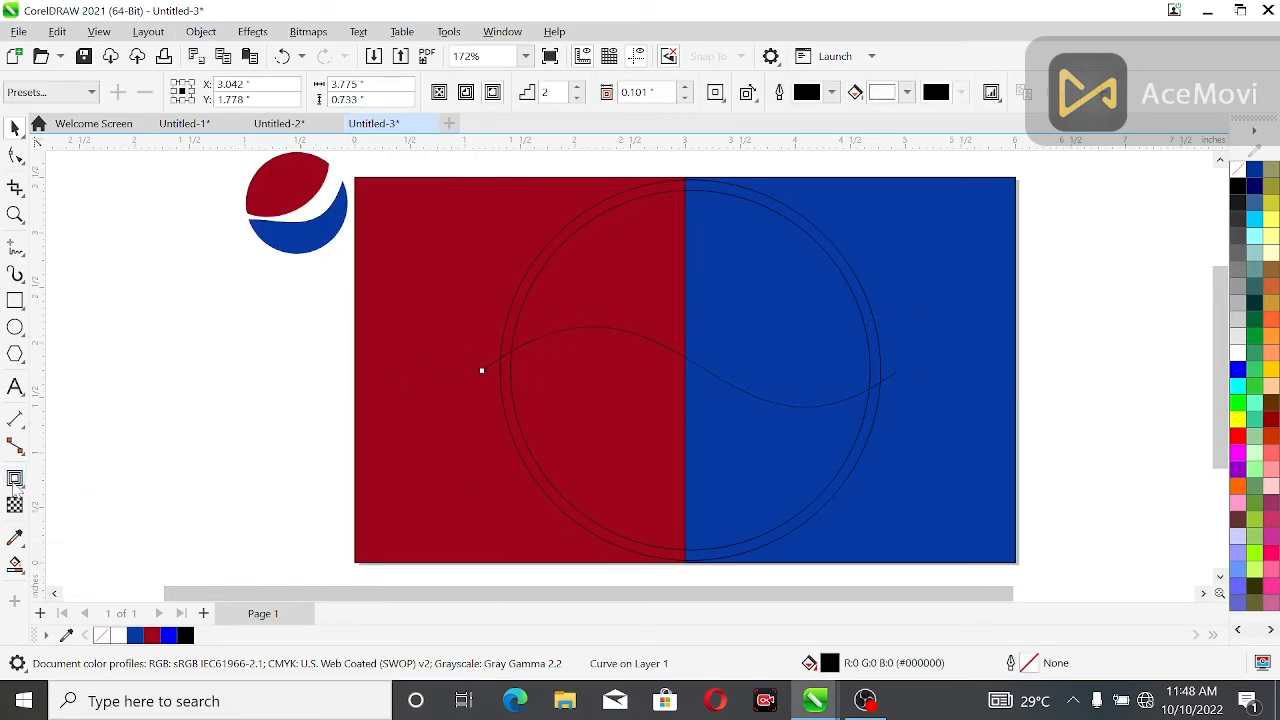
left_click(493, 92)
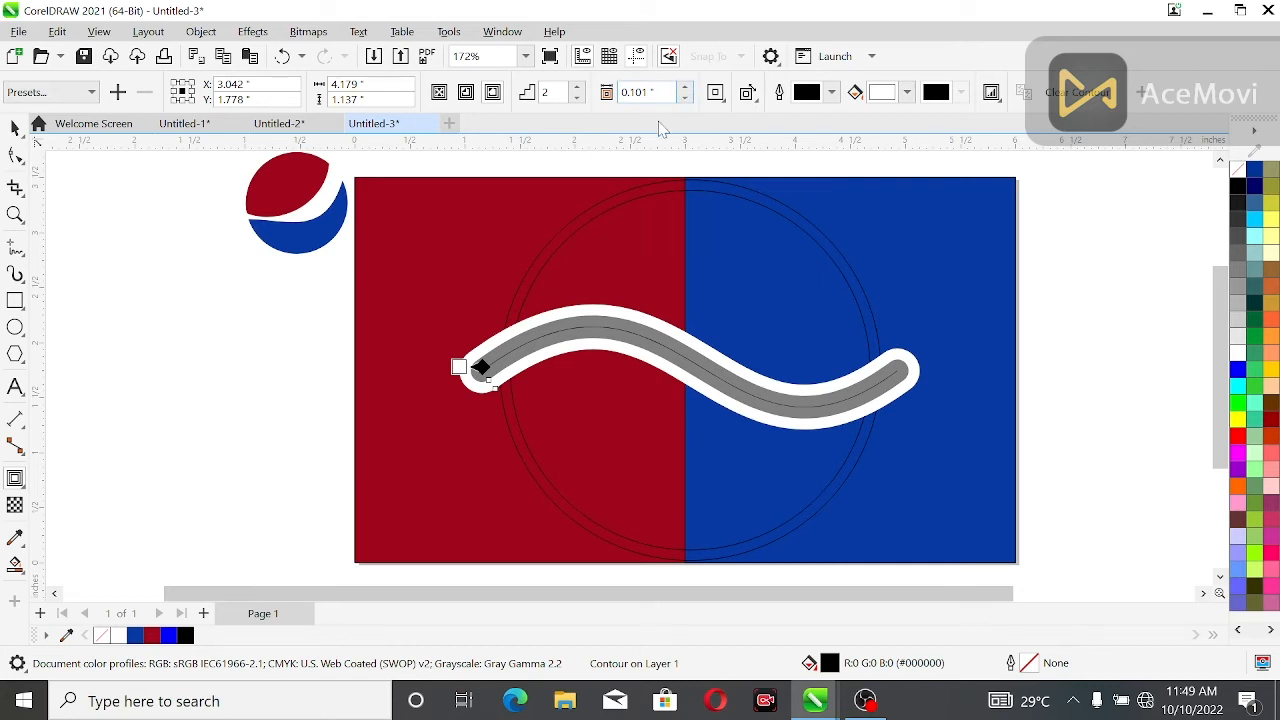
key("Return")
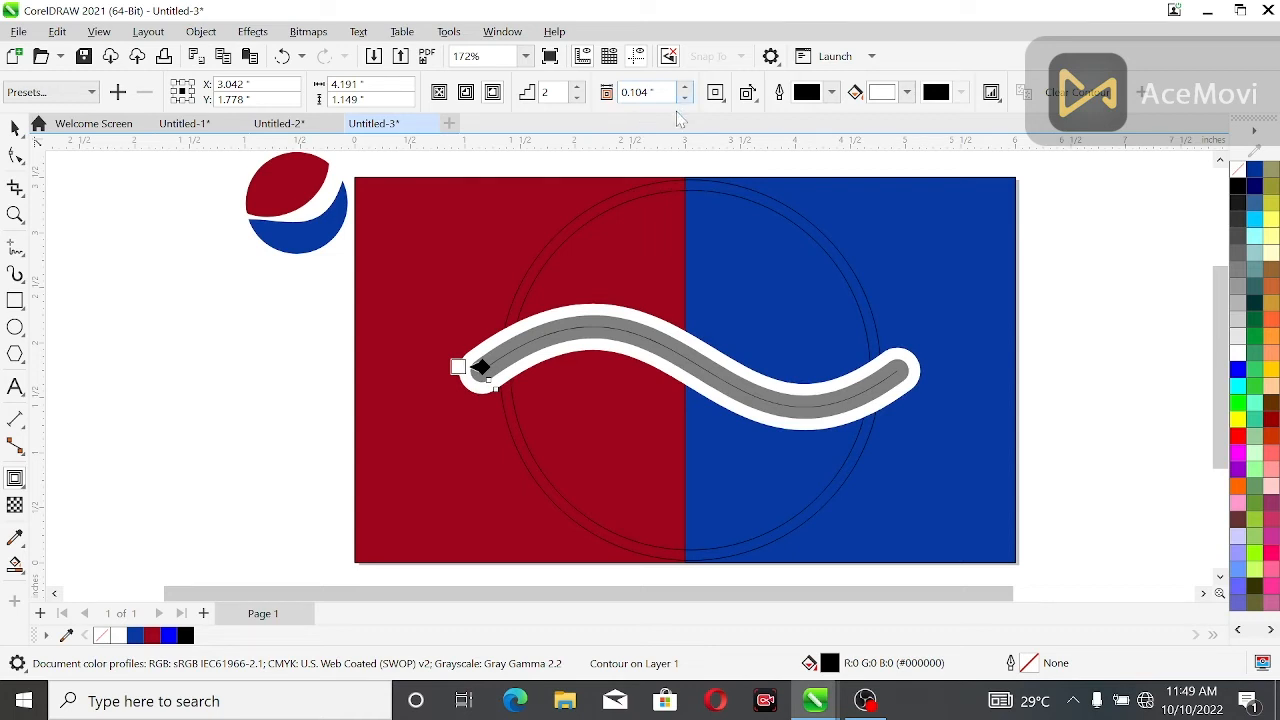
key("Return")
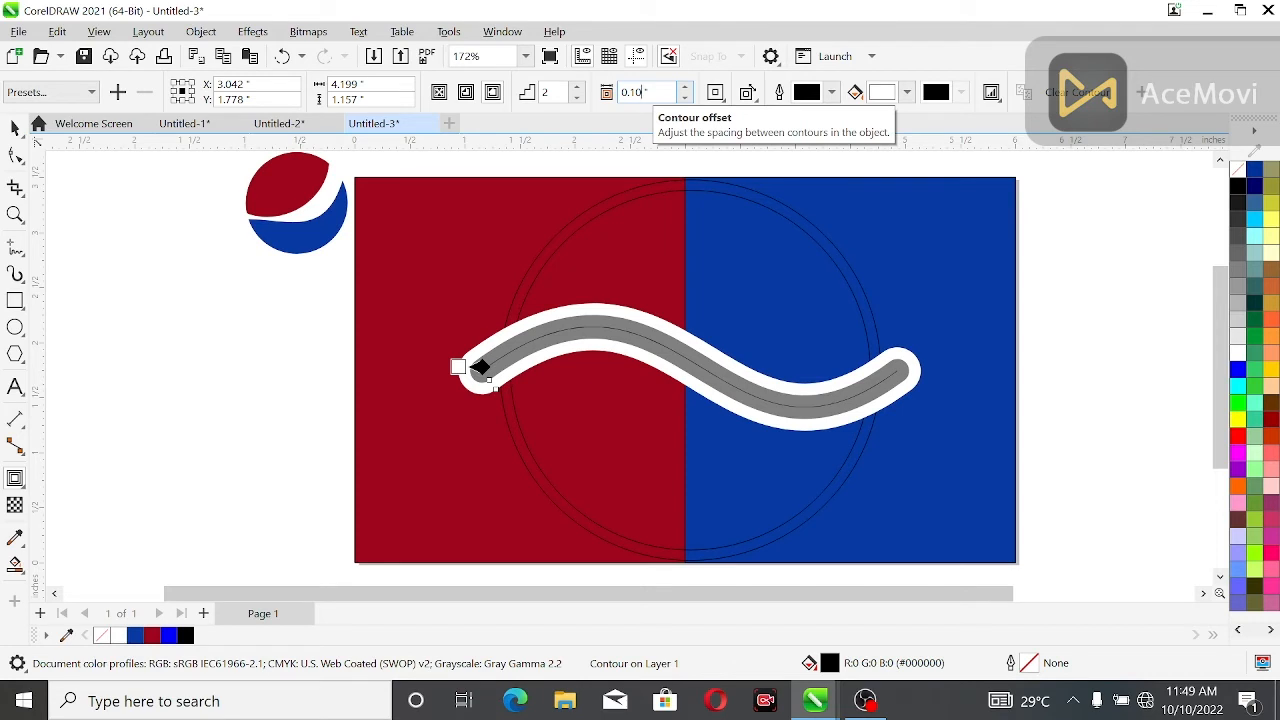
left_click_drag(490, 382, 496, 389)
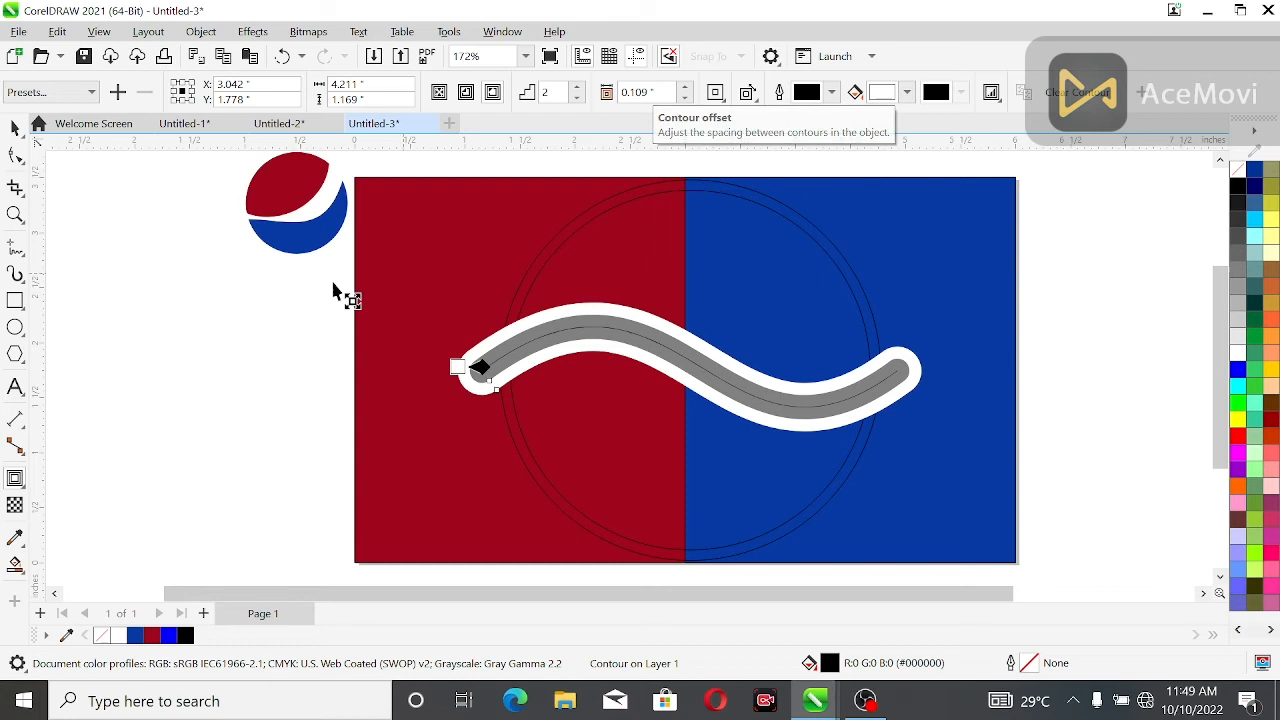
Step: Break the wave's contour apart and delete the thin original curve running through its middle
left_click(200, 32)
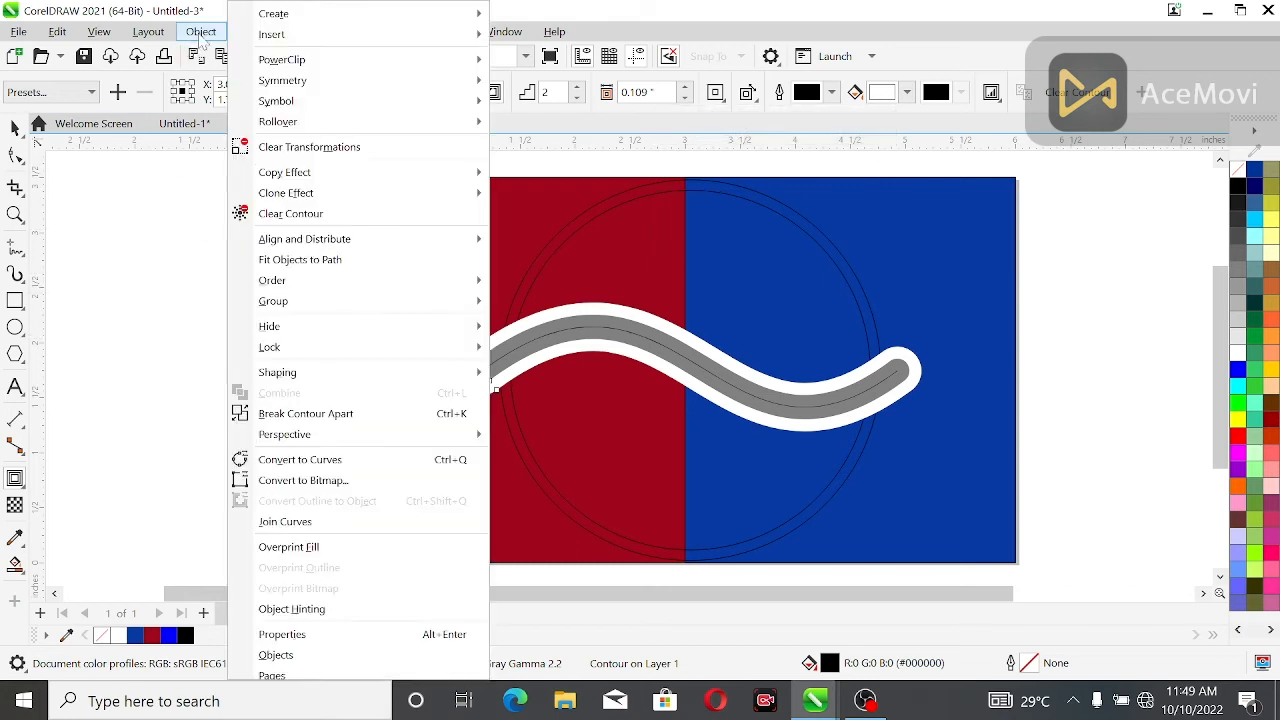
left_click(291, 418)
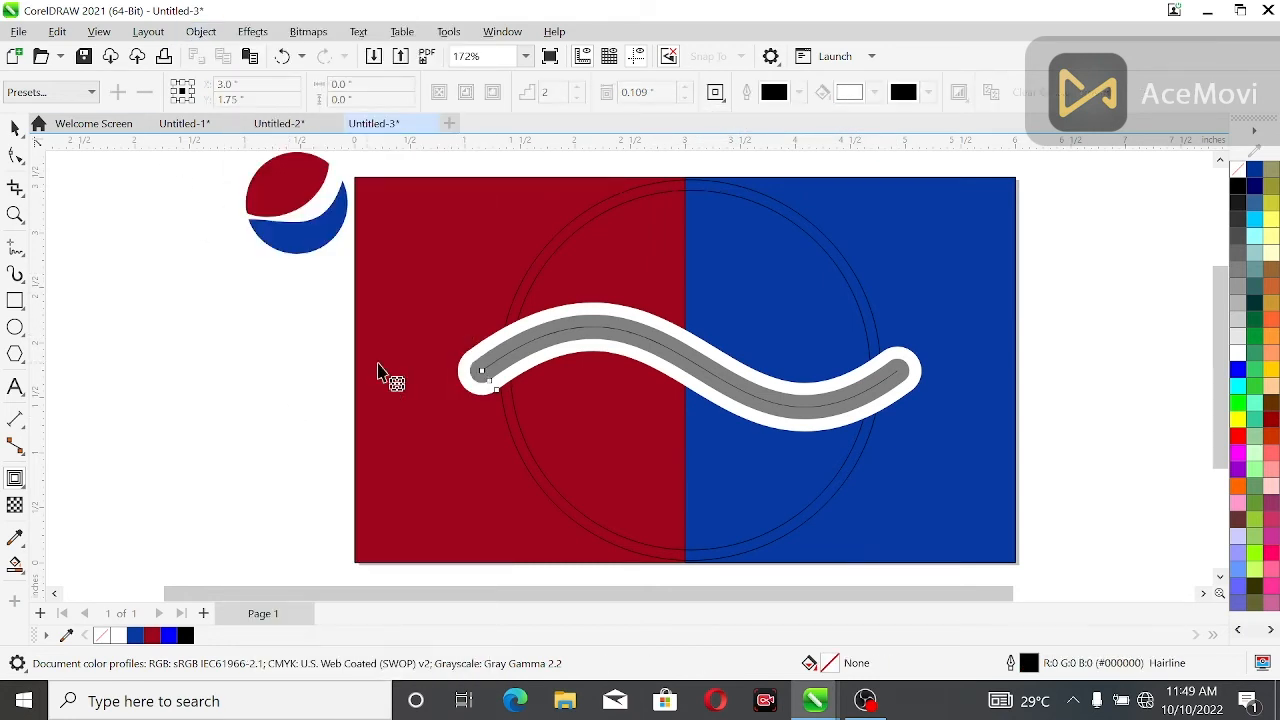
left_click(105, 288)
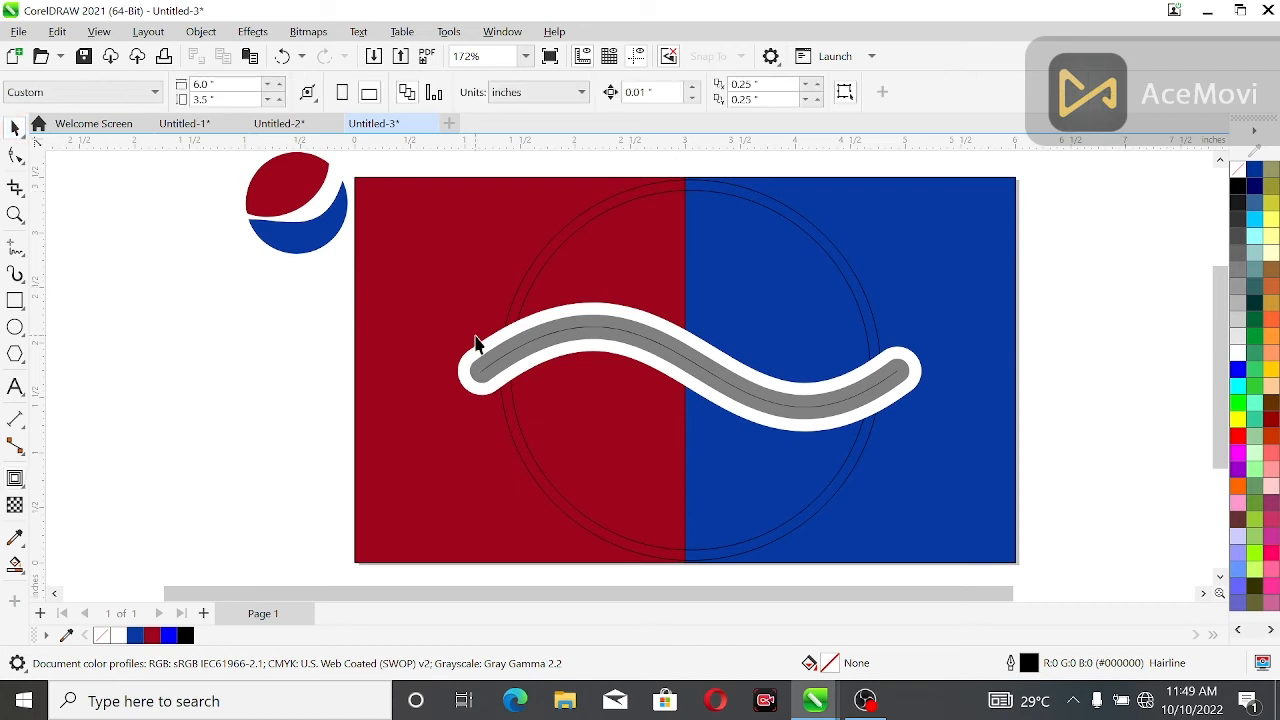
left_click(491, 371)
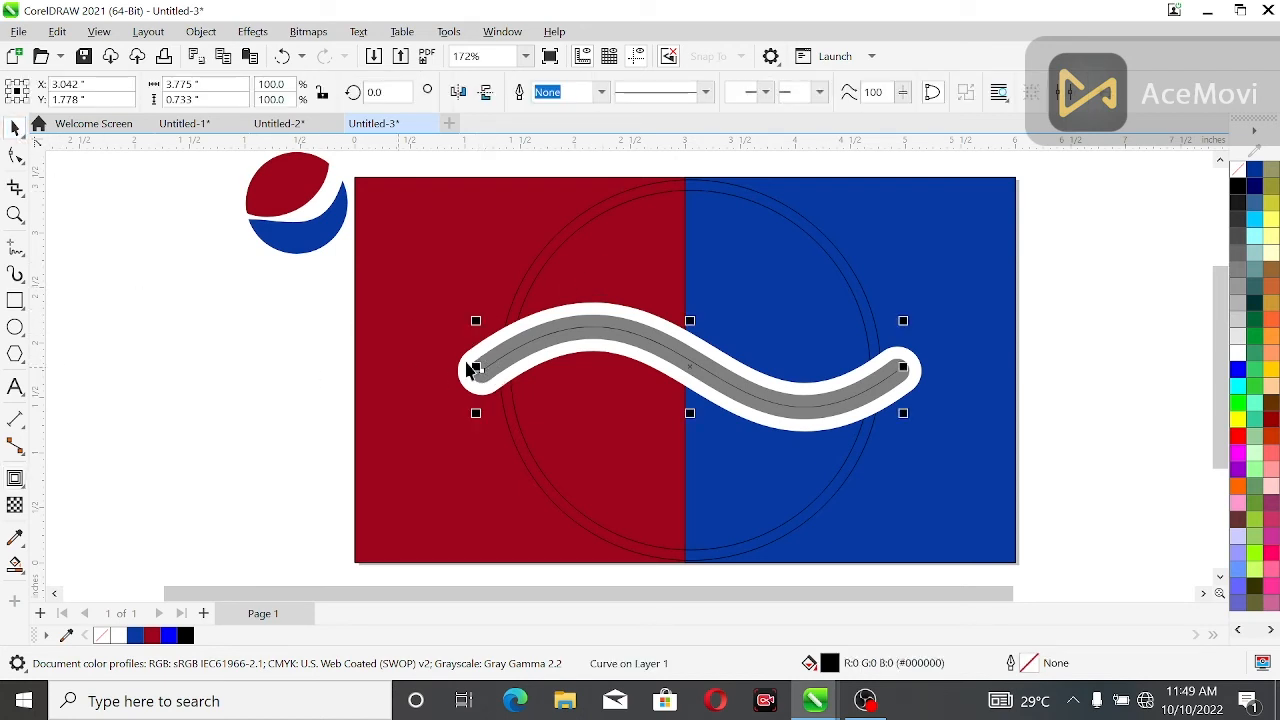
Step: Ungroup the contour shapes and delete the grey inner wave, keeping the white one
left_click(496, 360)
left_click(557, 309)
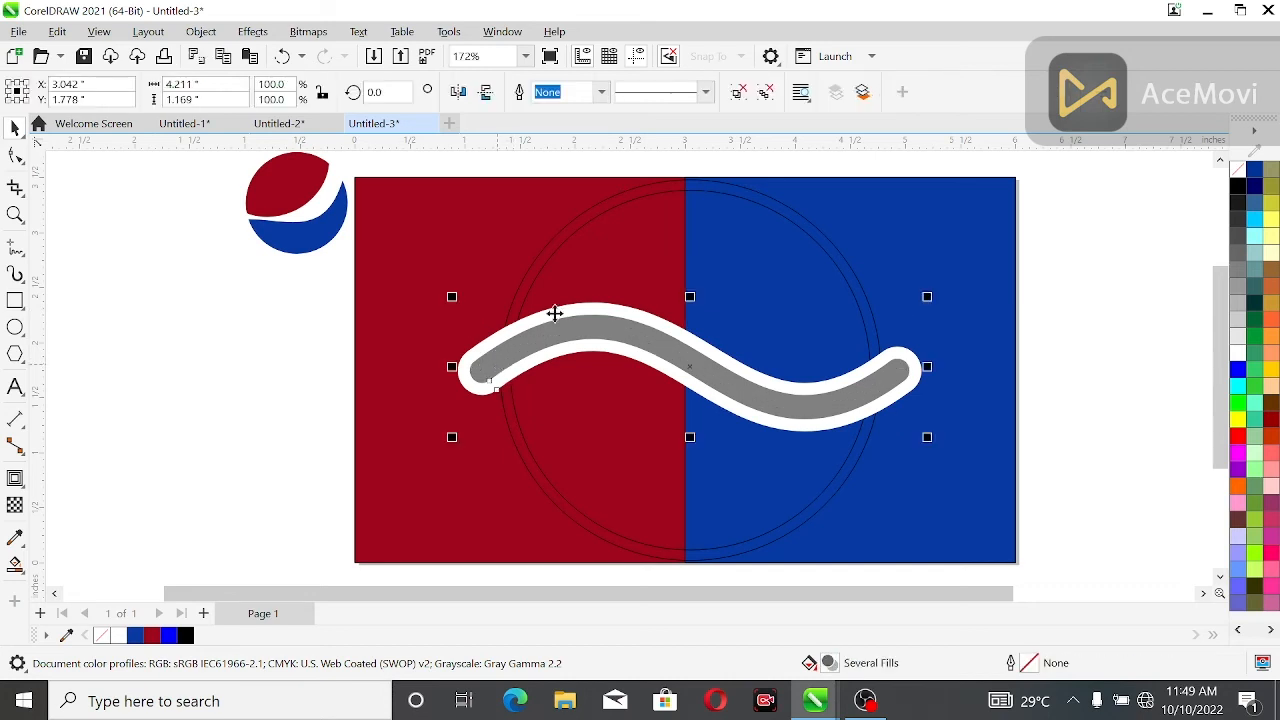
left_click(1021, 236)
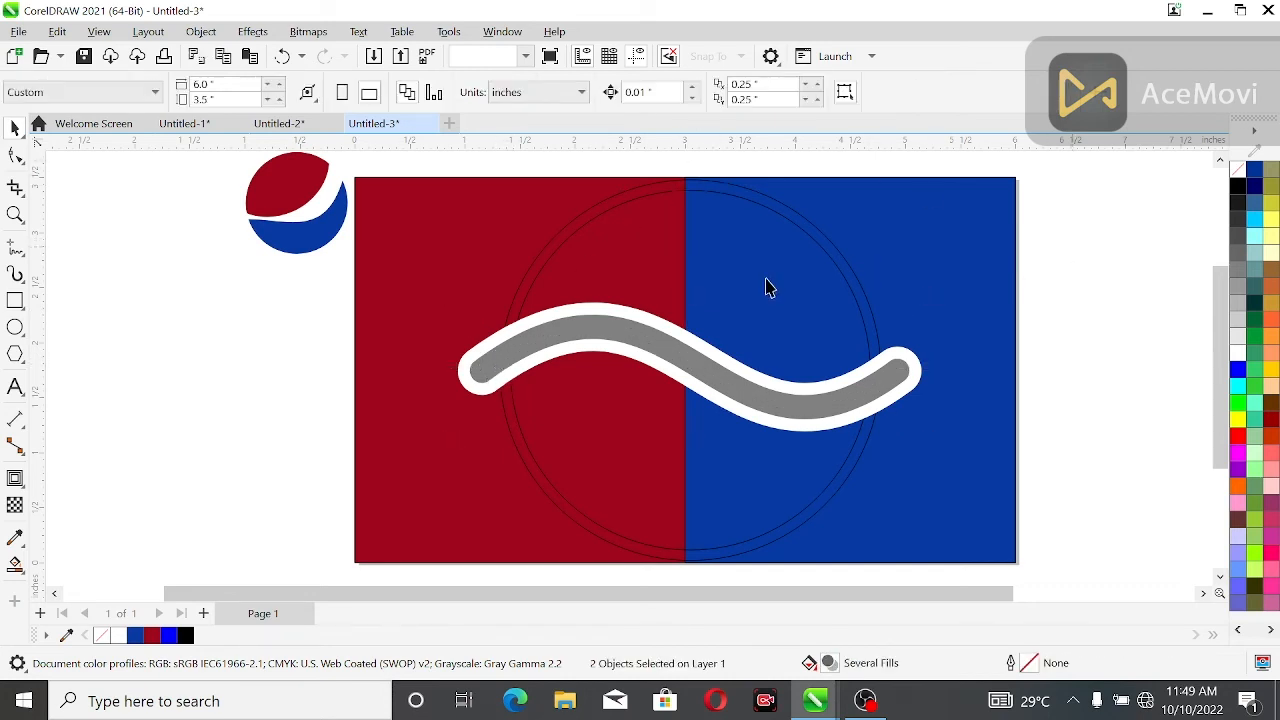
left_click(588, 345)
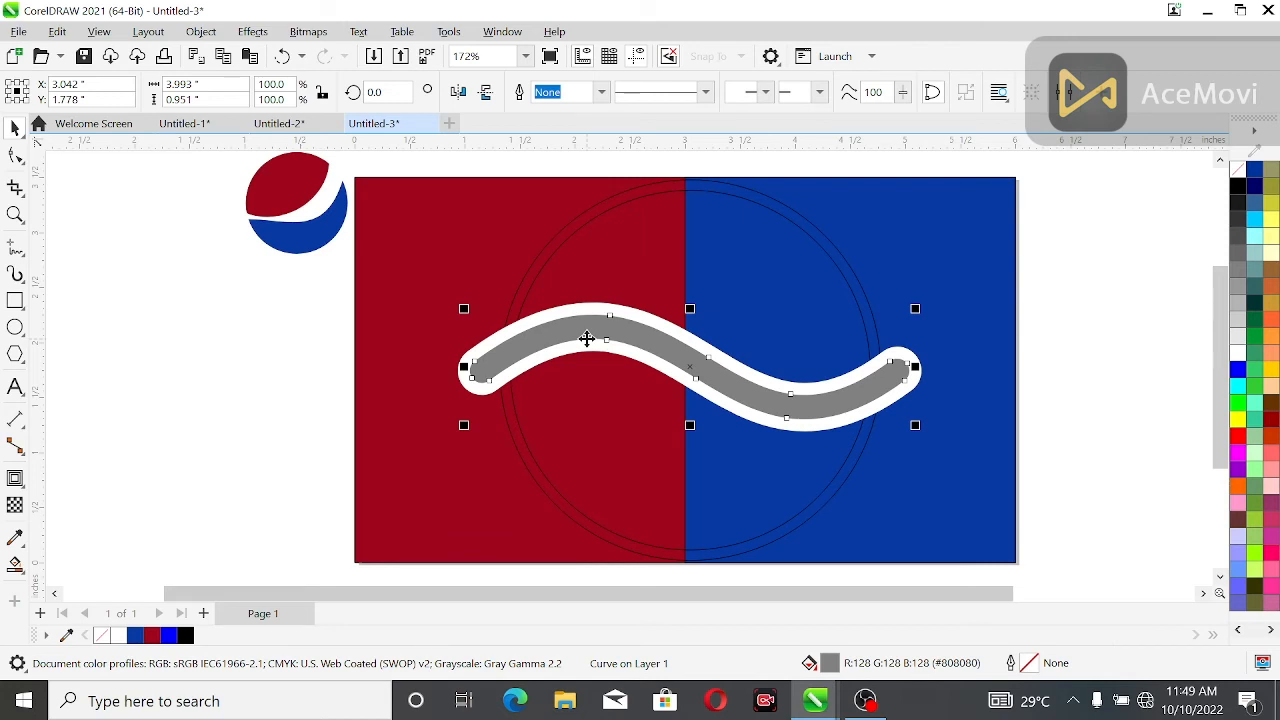
key("Delete")
left_click(587, 335)
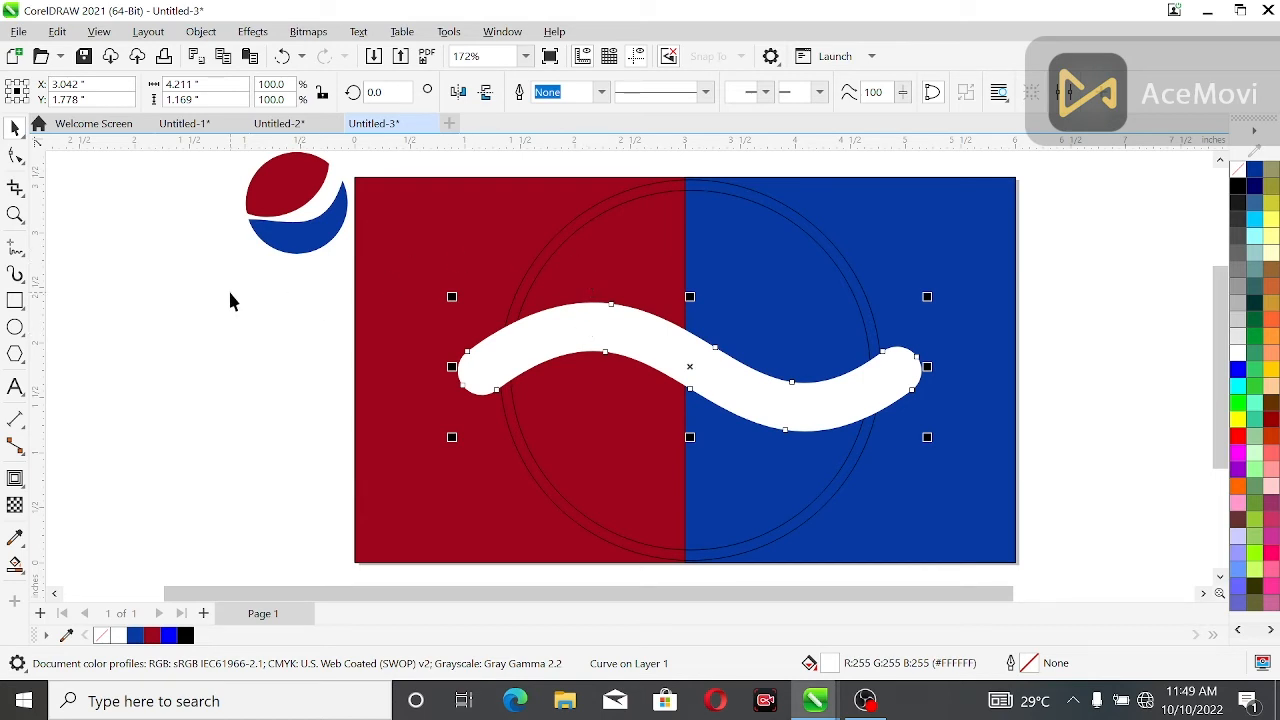
Step: Remove the white wave's fill and give it a black hairline outline
left_click(86, 437)
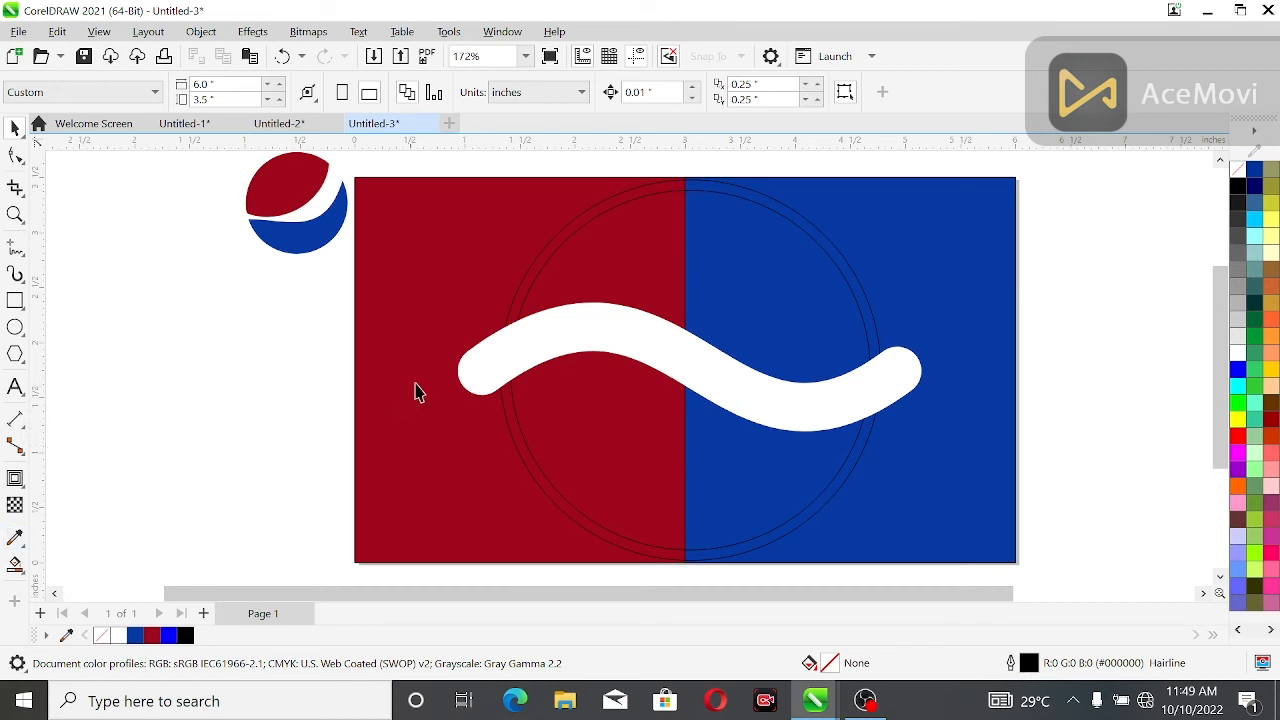
left_click(495, 370)
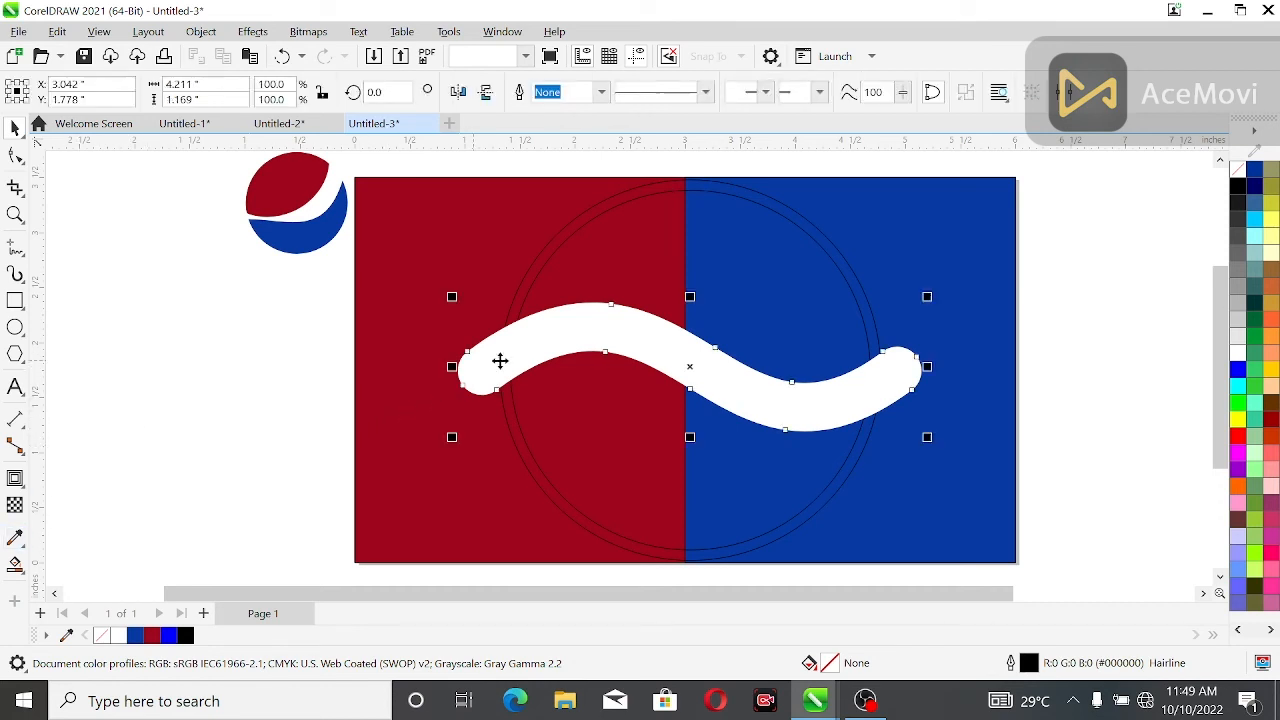
left_click(1238, 168)
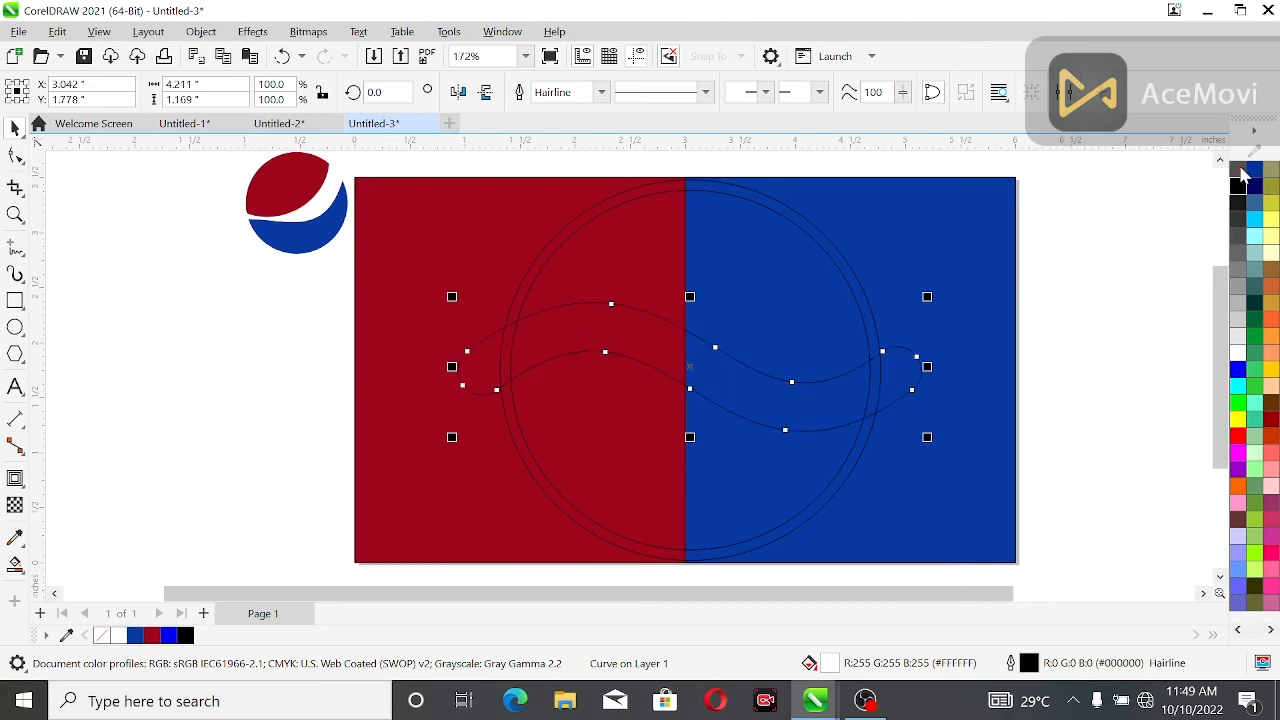
left_click(1164, 234)
Step: Try filling the areas of the inner circle below the wave with dark red using Smart Fill, and undo the fills
left_click(20, 570)
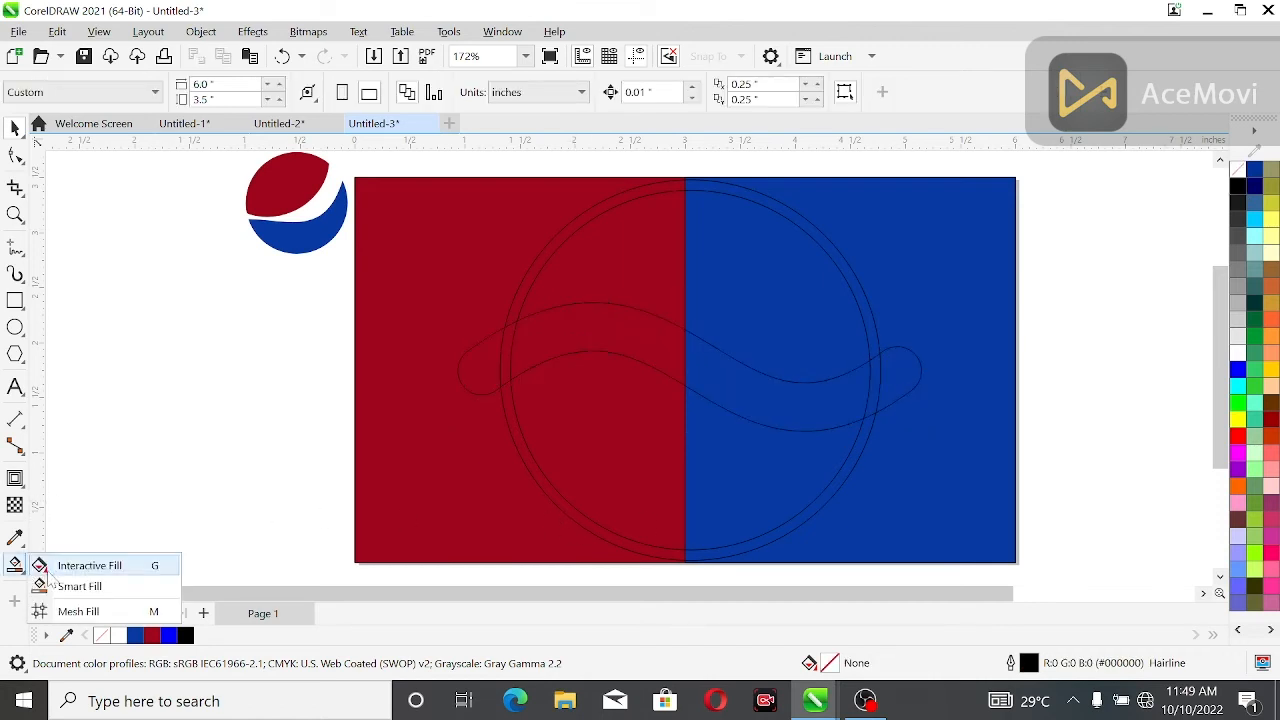
left_click(70, 582)
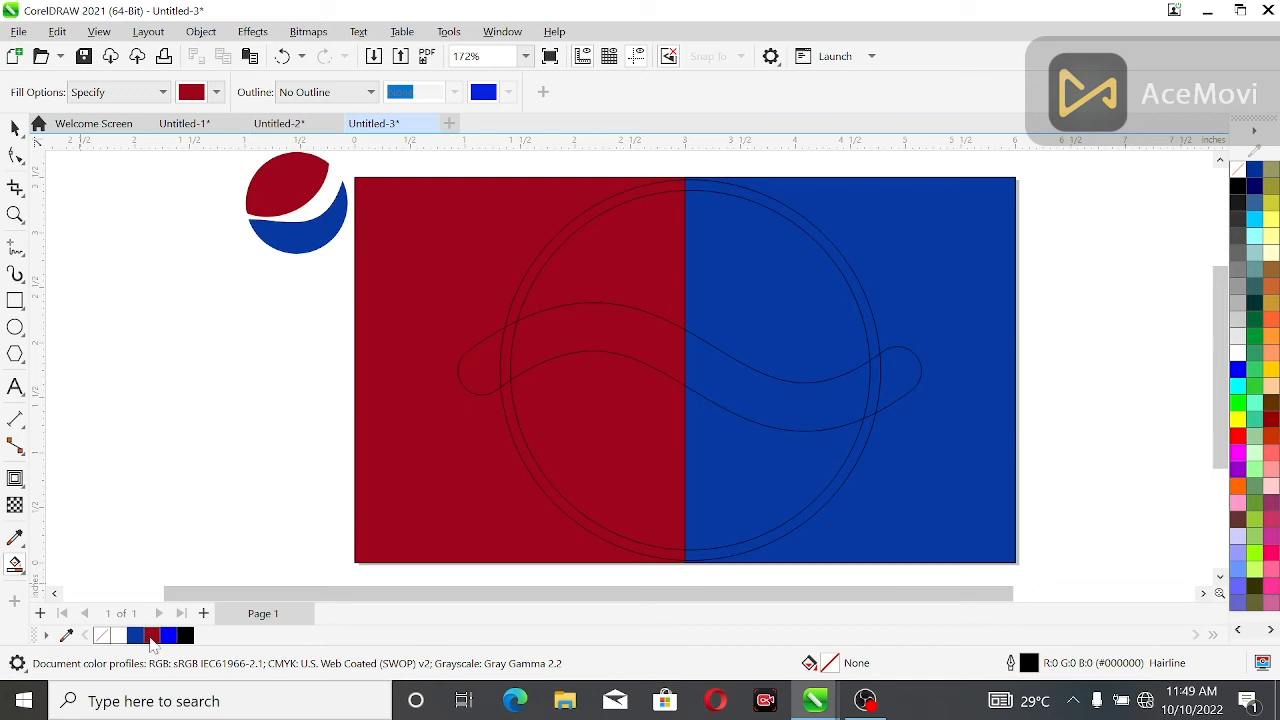
left_click(134, 637)
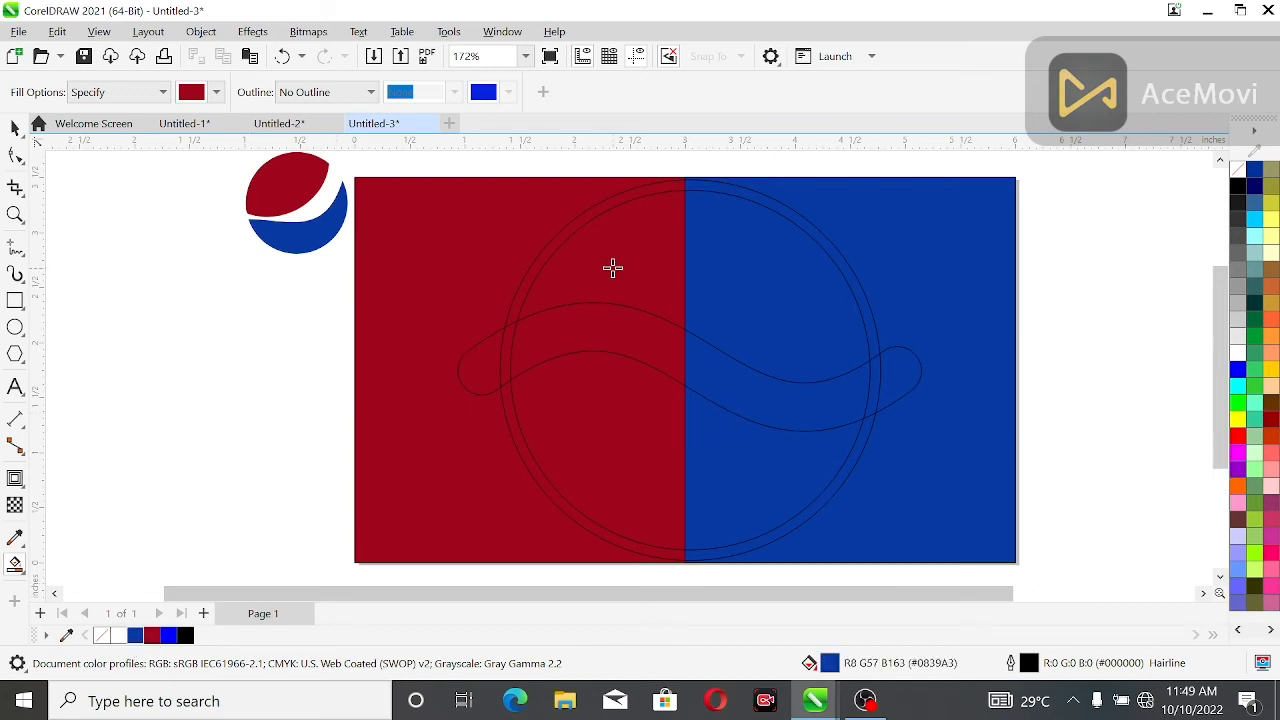
left_click(622, 392)
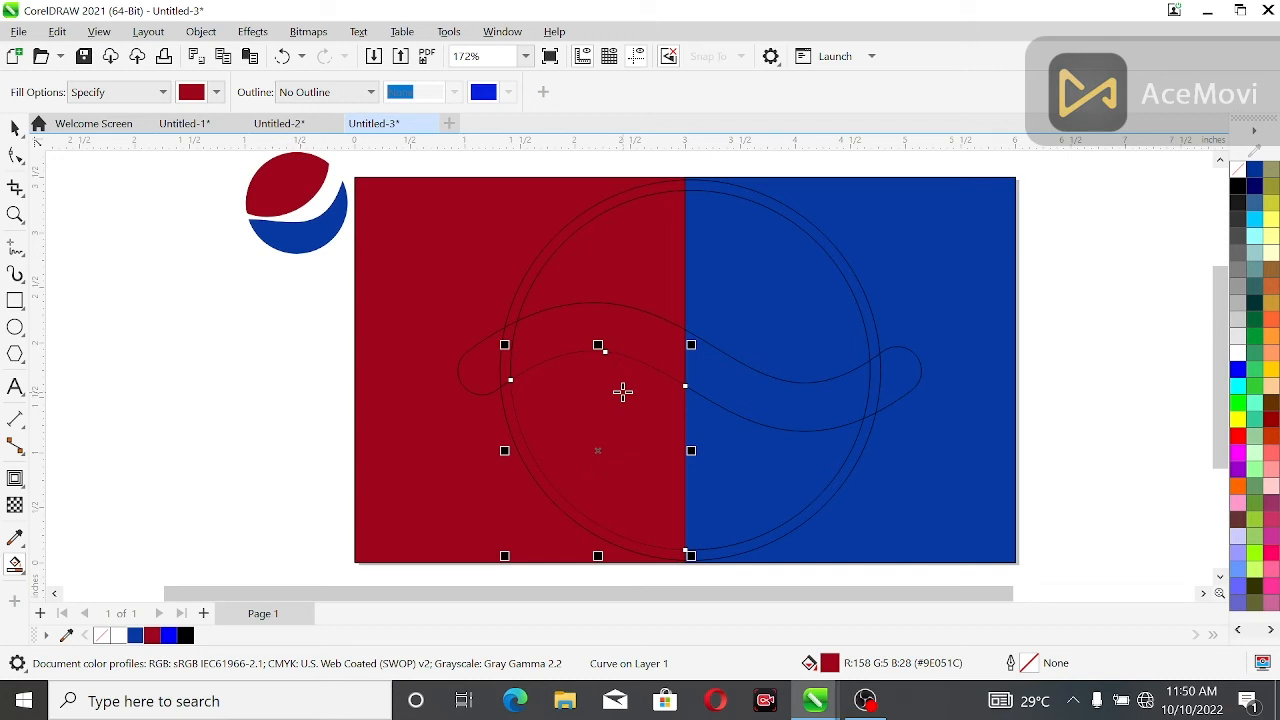
key("ctrl+z")
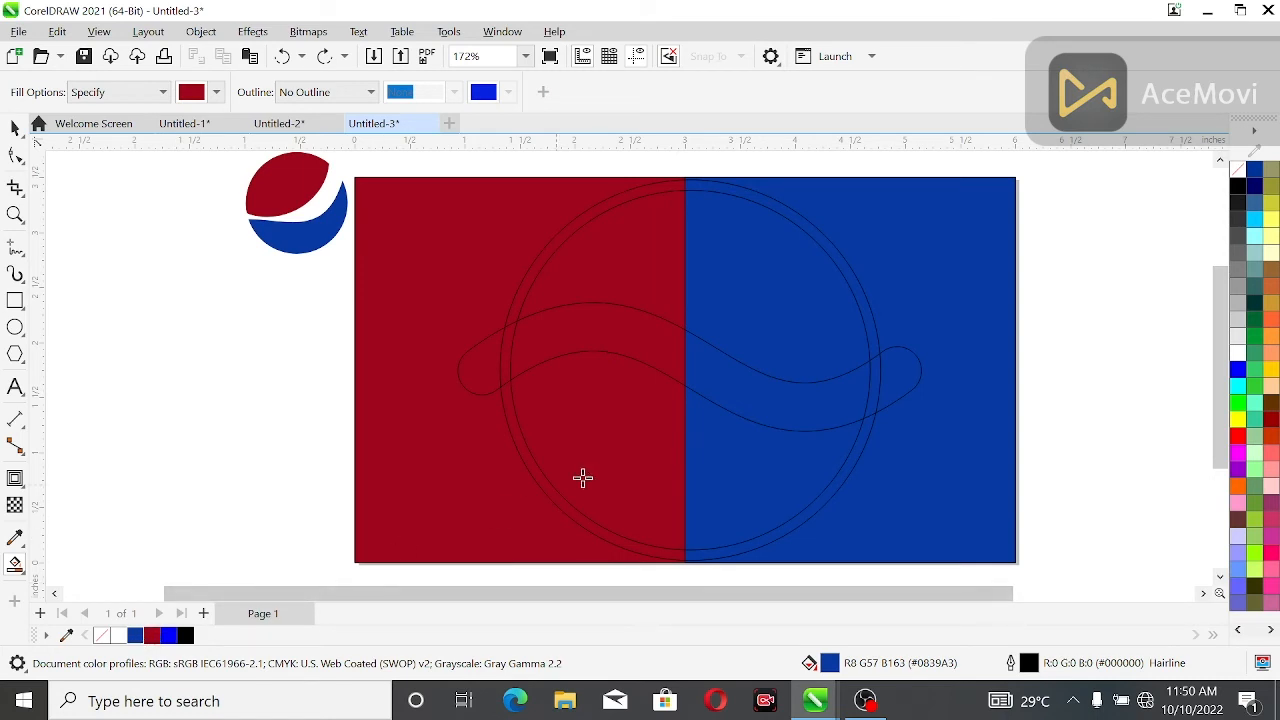
left_click(636, 456)
left_click(764, 457)
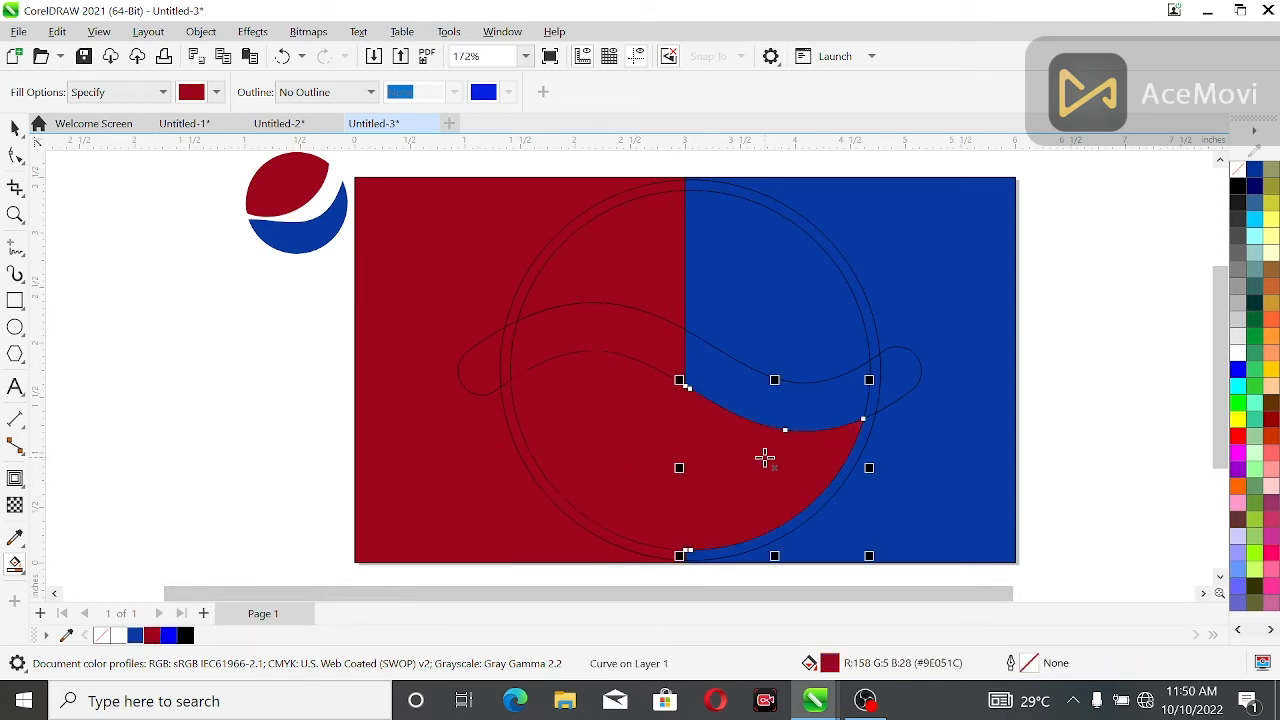
key("ctrl+z")
key("ctrl+z")
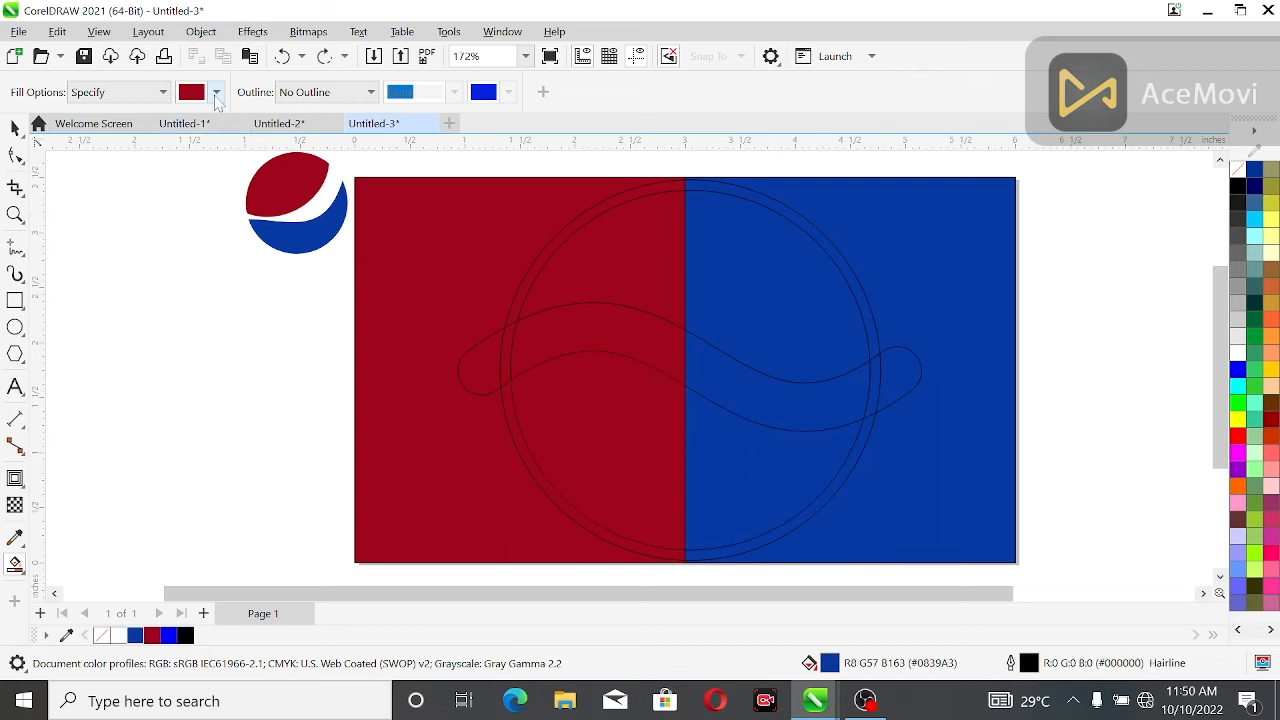
left_click(216, 93)
key("ctrl+z")
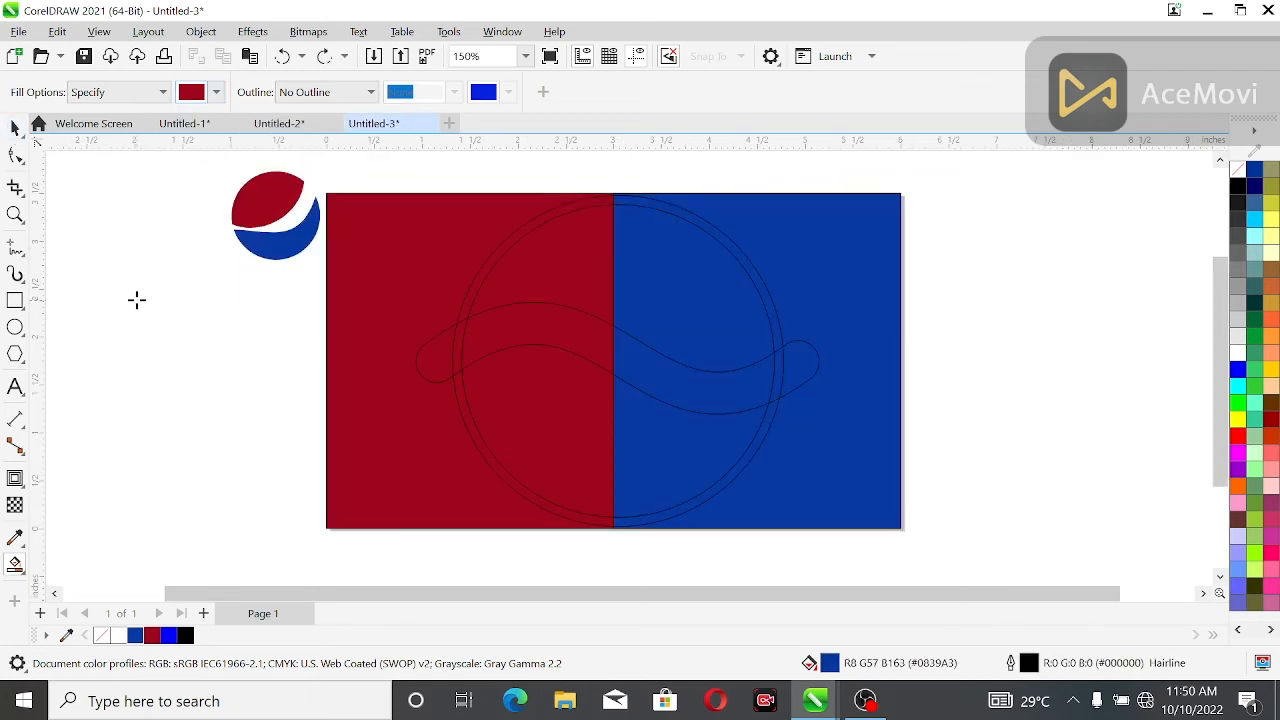
Step: Move the two circle outlines and the wave outline together off the coloured background into the empty area beside the page
left_click(18, 130)
scroll(166, 294, "down", 2)
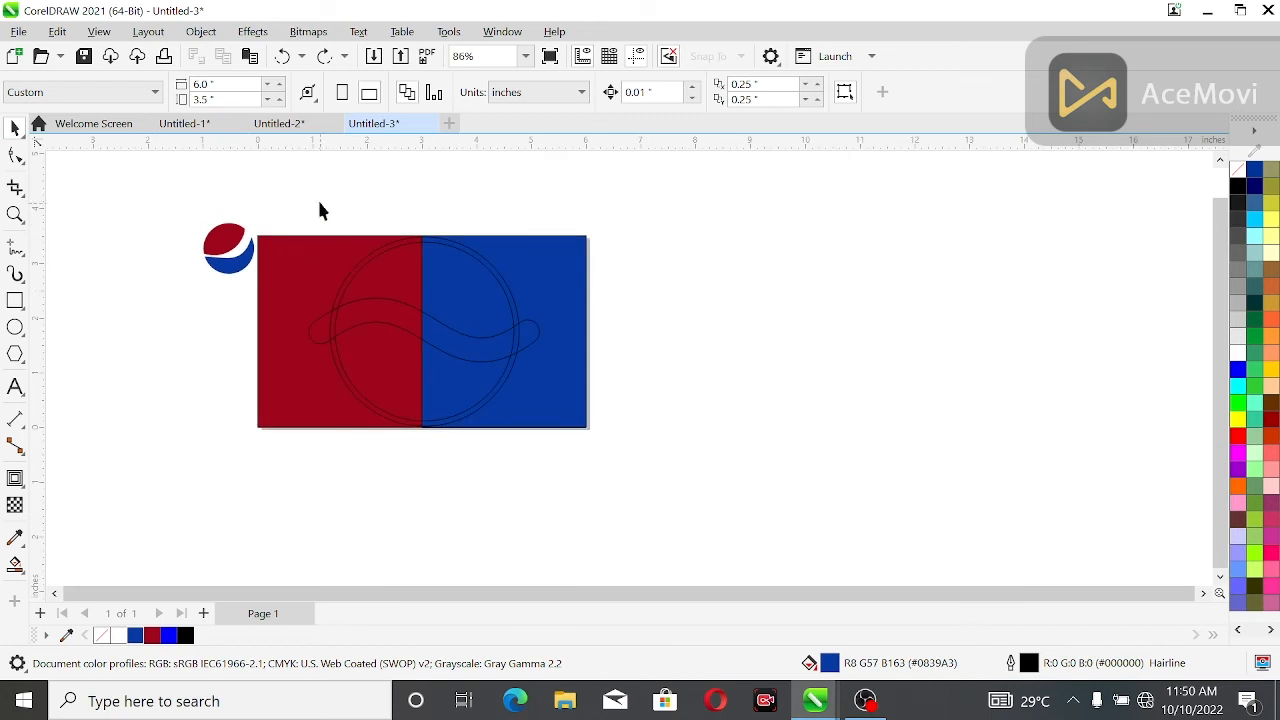
left_click_drag(305, 262, 568, 459)
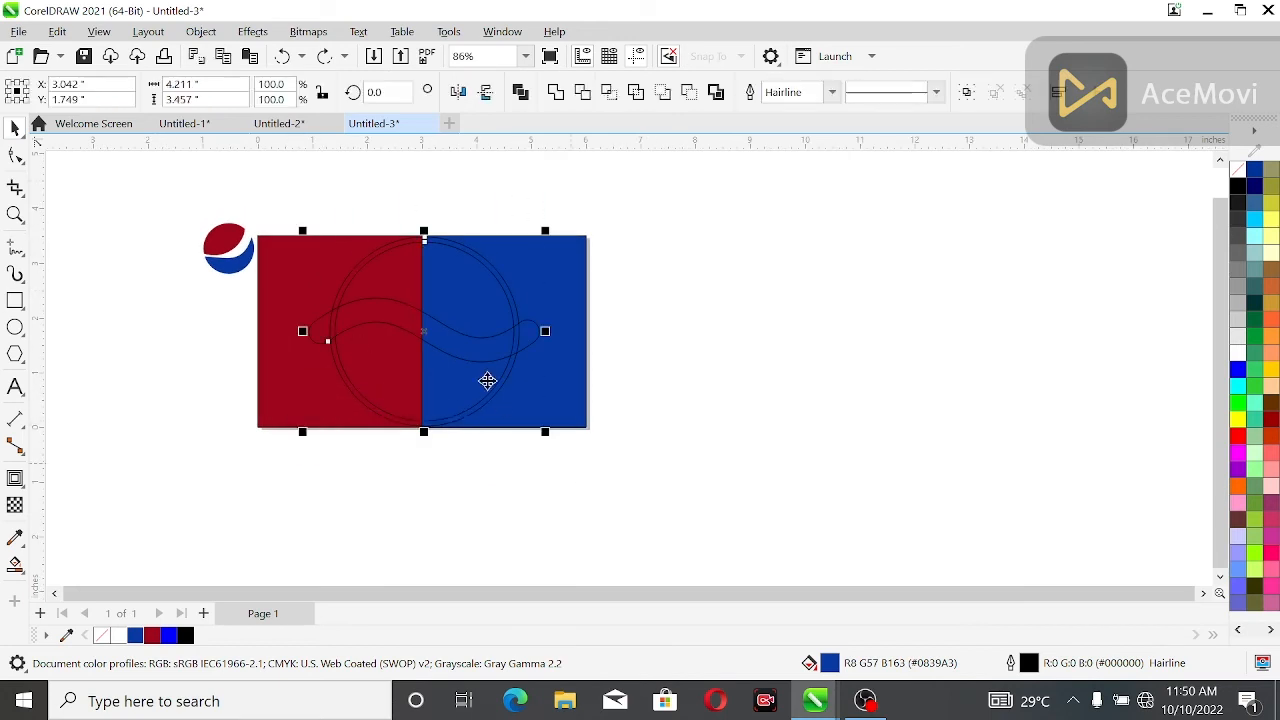
left_click_drag(430, 338, 828, 346)
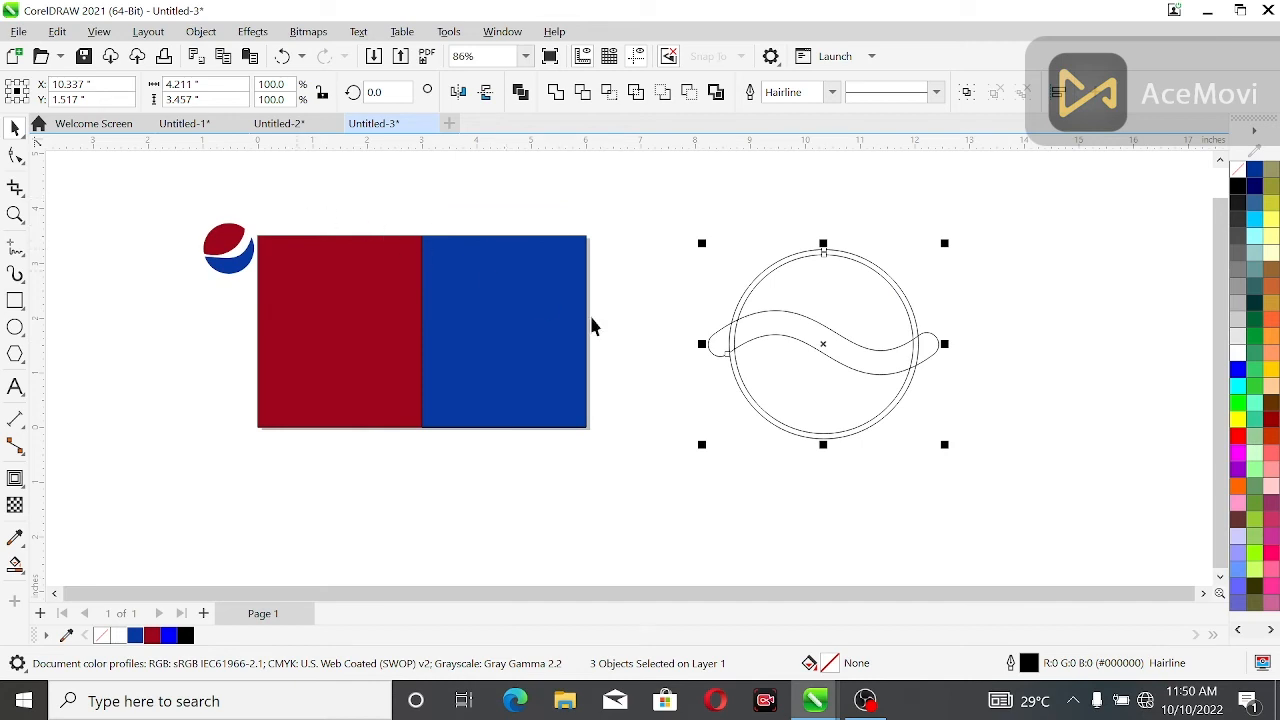
Step: Smart Fill the part of the inner circle above the wave with dark red #9E051C and no outline
left_click(16, 215)
left_click_drag(651, 181, 1001, 522)
left_click_drag(452, 207, 797, 517)
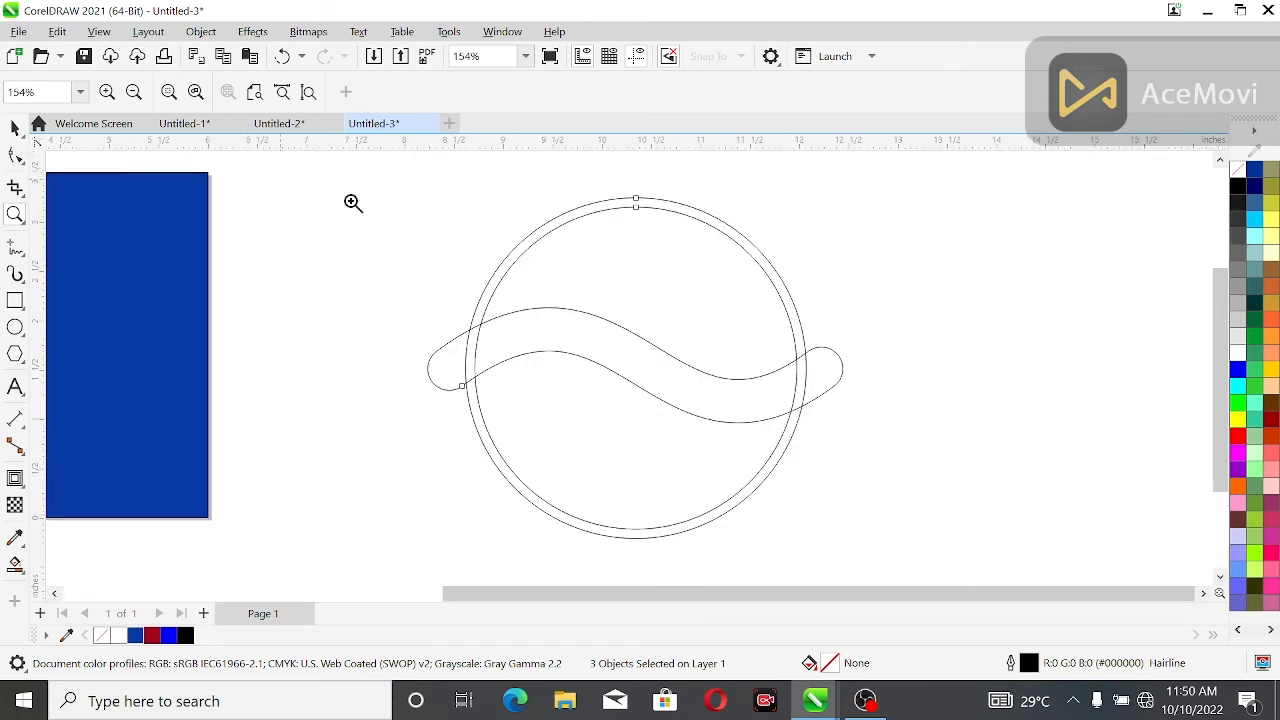
left_click(15, 127)
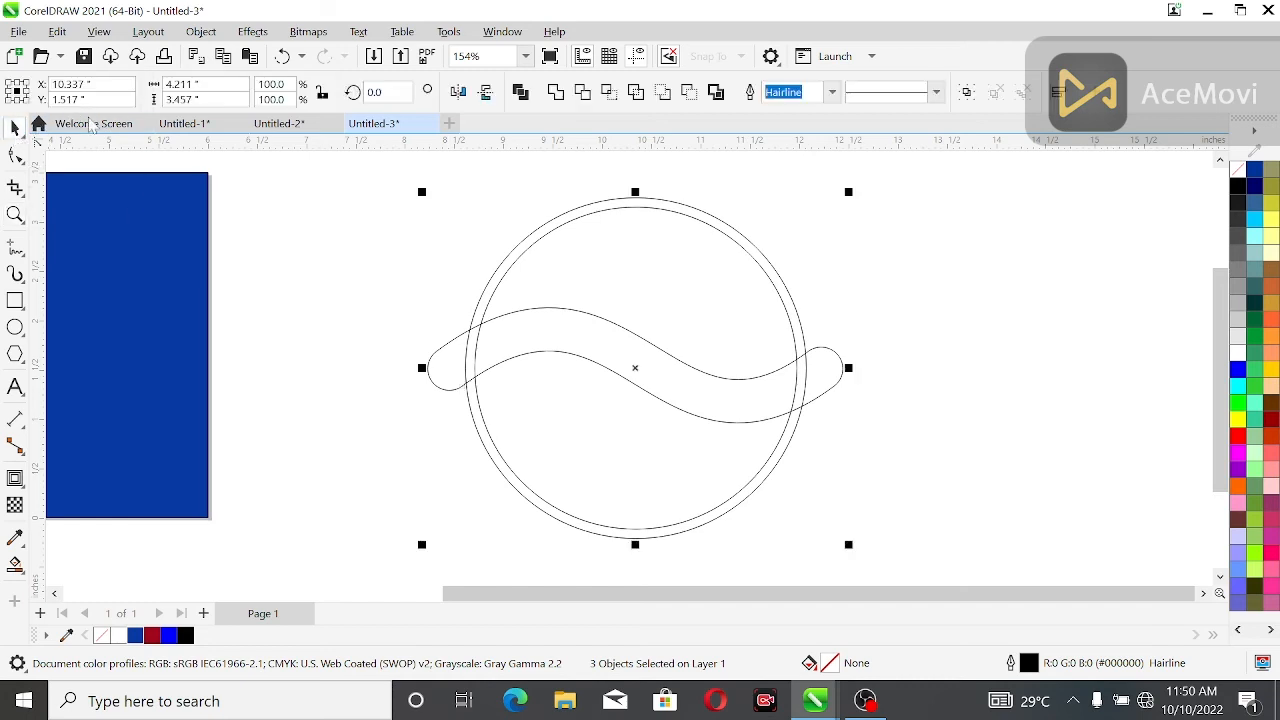
left_click(15, 565)
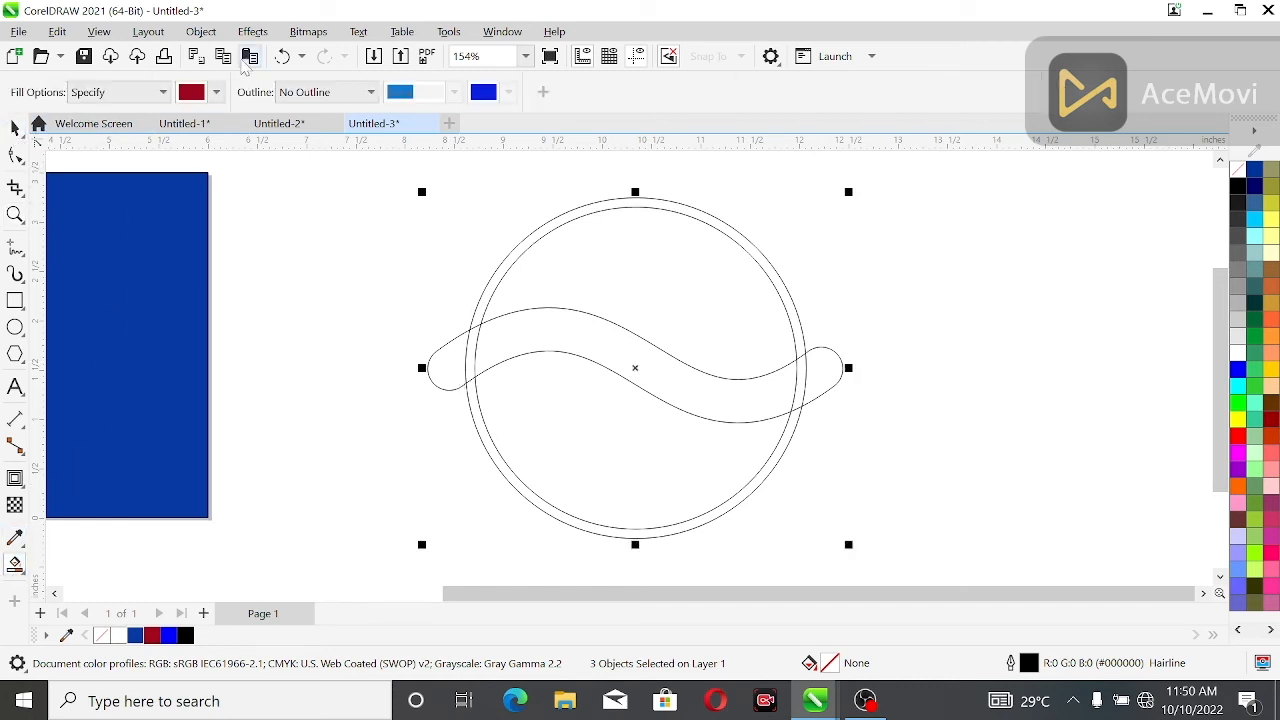
left_click(216, 93)
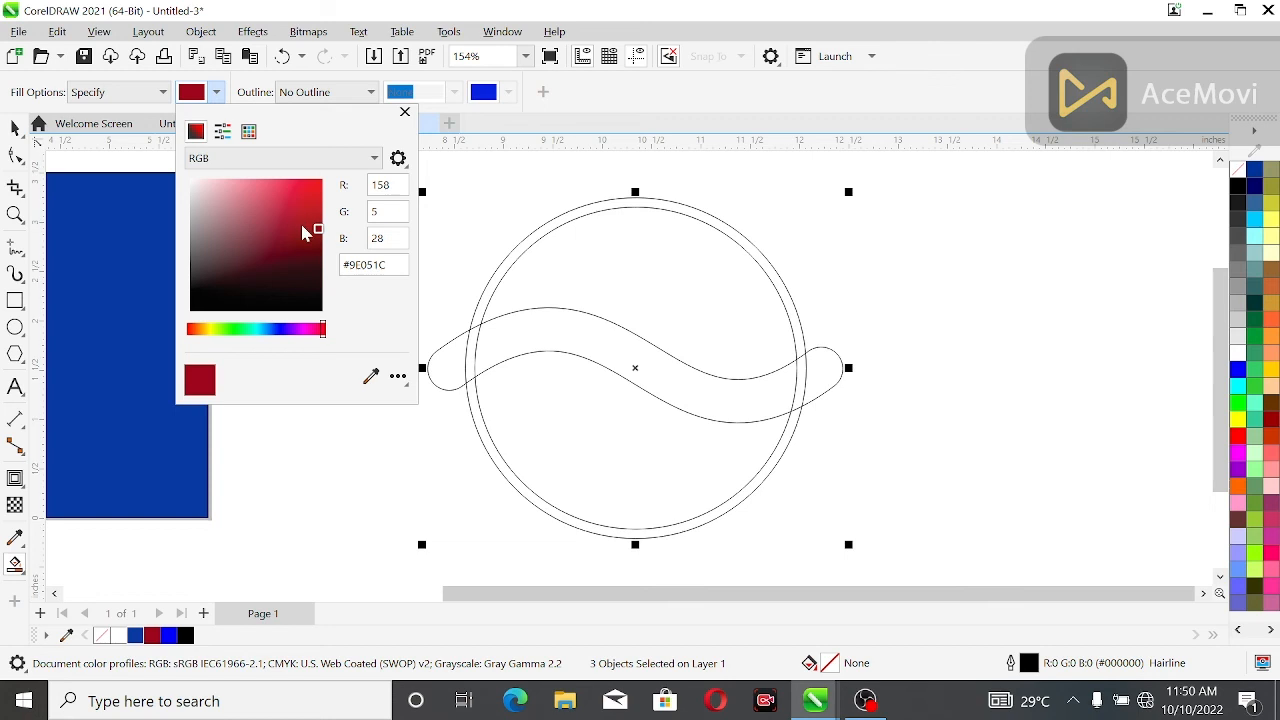
left_click(581, 255)
left_click(578, 250)
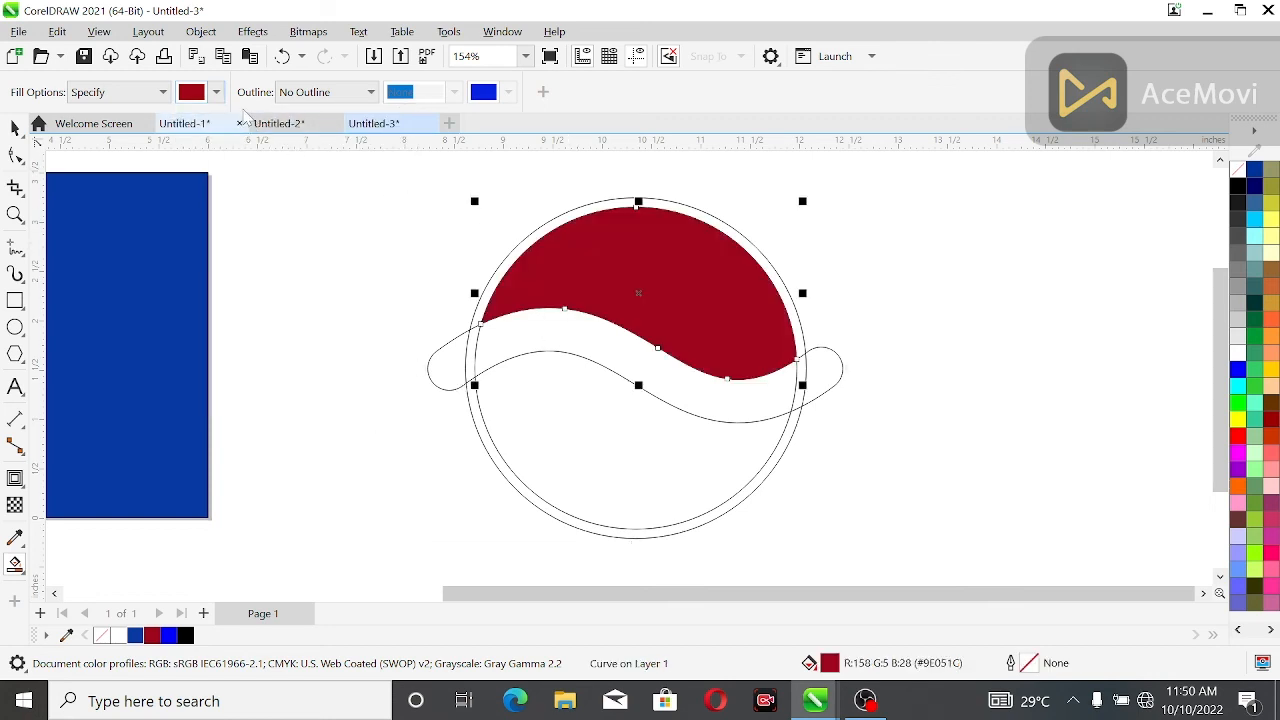
Step: Sample the dark blue from the document palette and Smart Fill the part of the inner circle below the wave with it
left_click(217, 93)
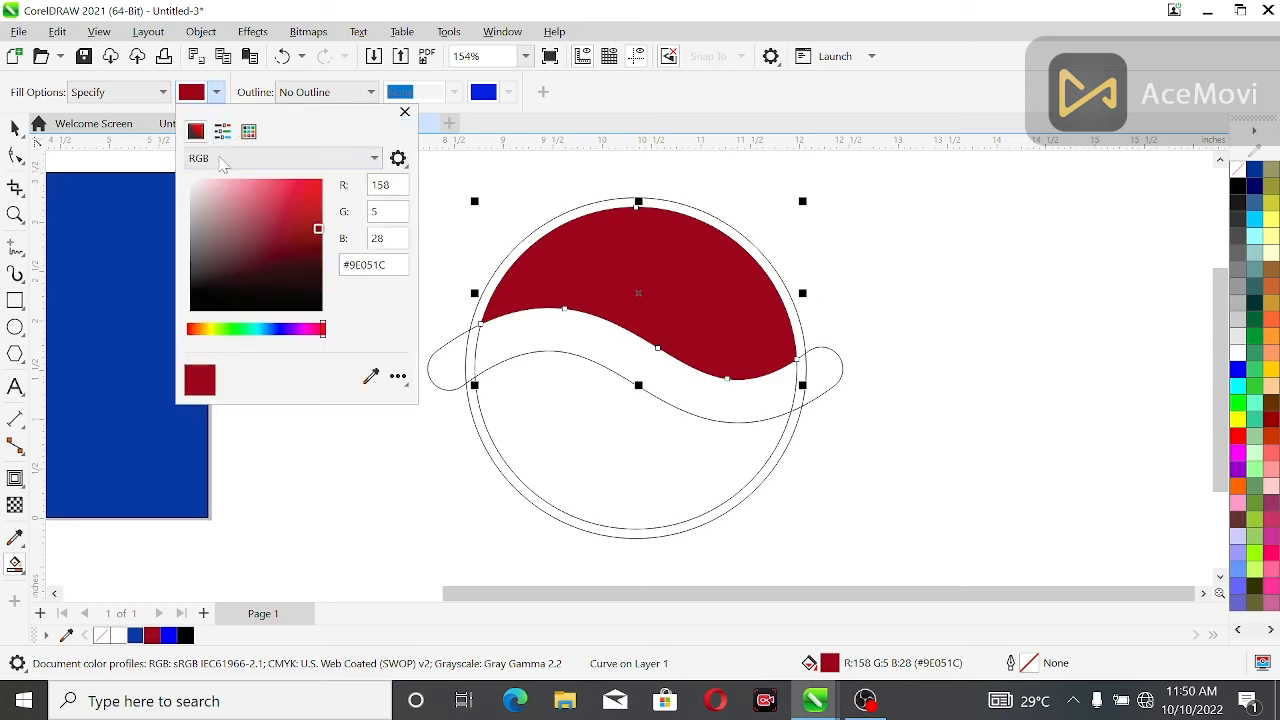
left_click(370, 376)
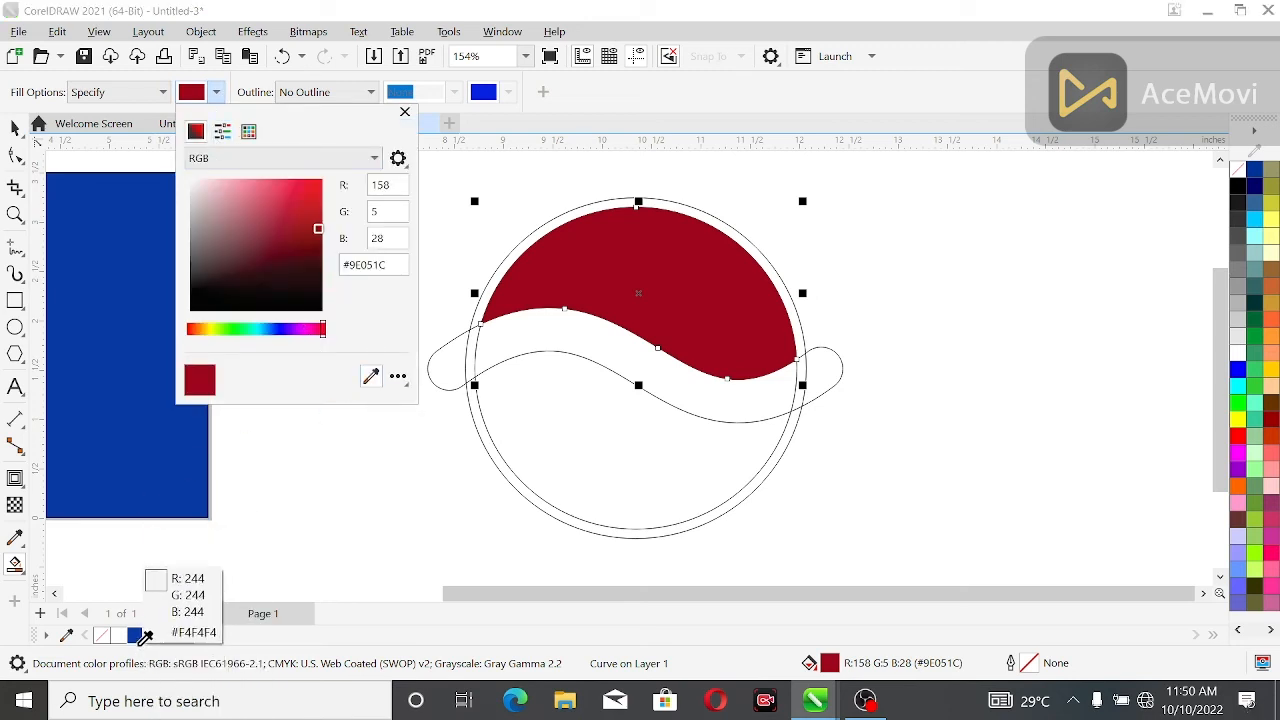
left_click(135, 635)
left_click(591, 434)
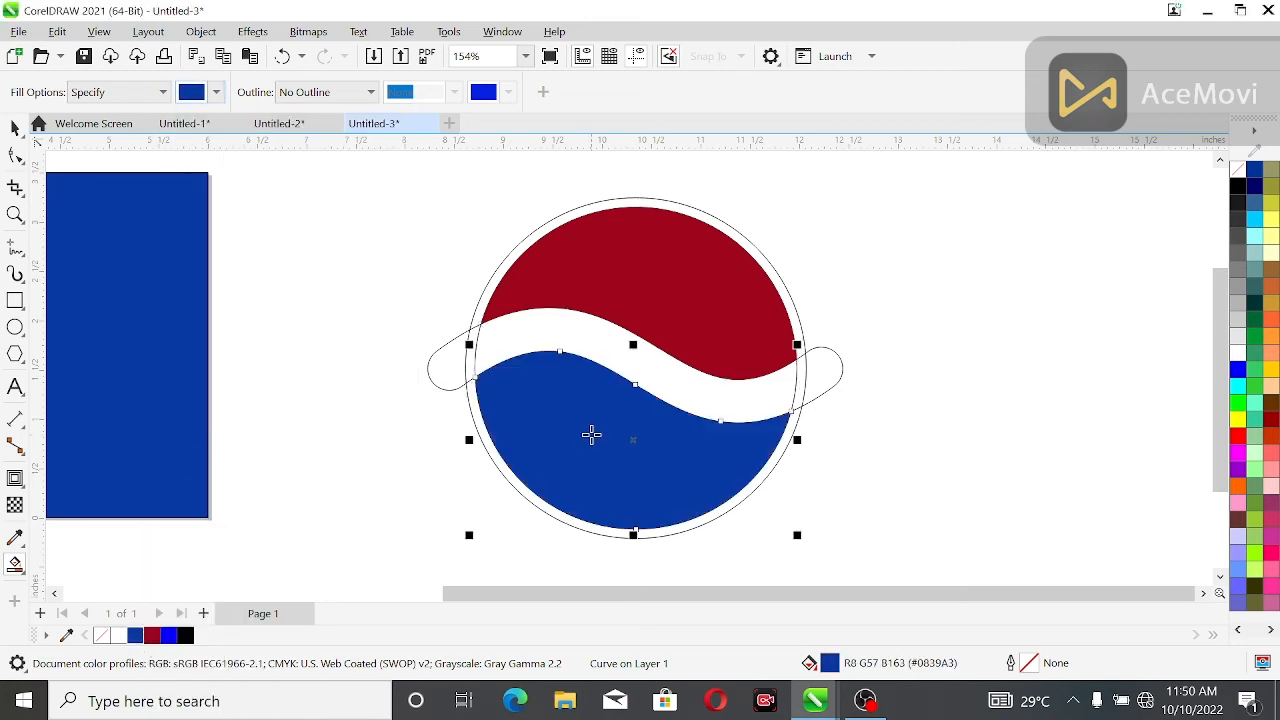
Step: Sample white as the Smart Fill colour and fill the wave band inside the inner circle
left_click(15, 155)
left_click(216, 92)
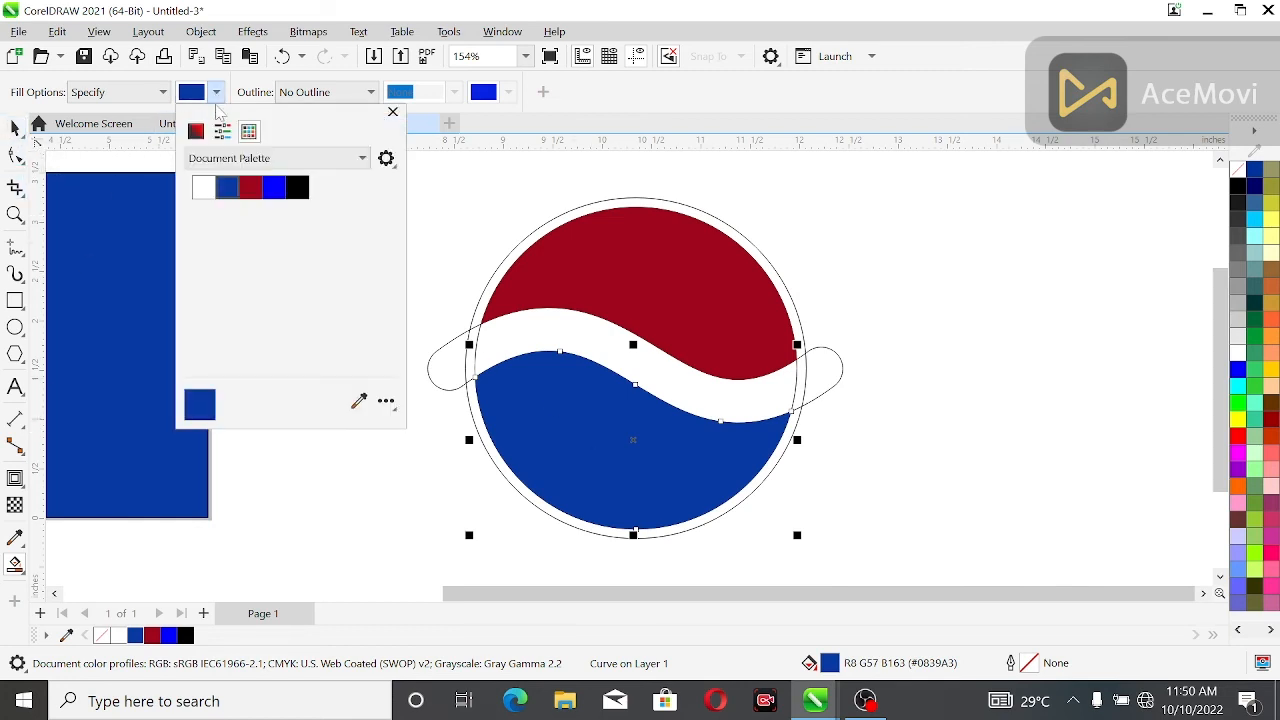
left_click(358, 401)
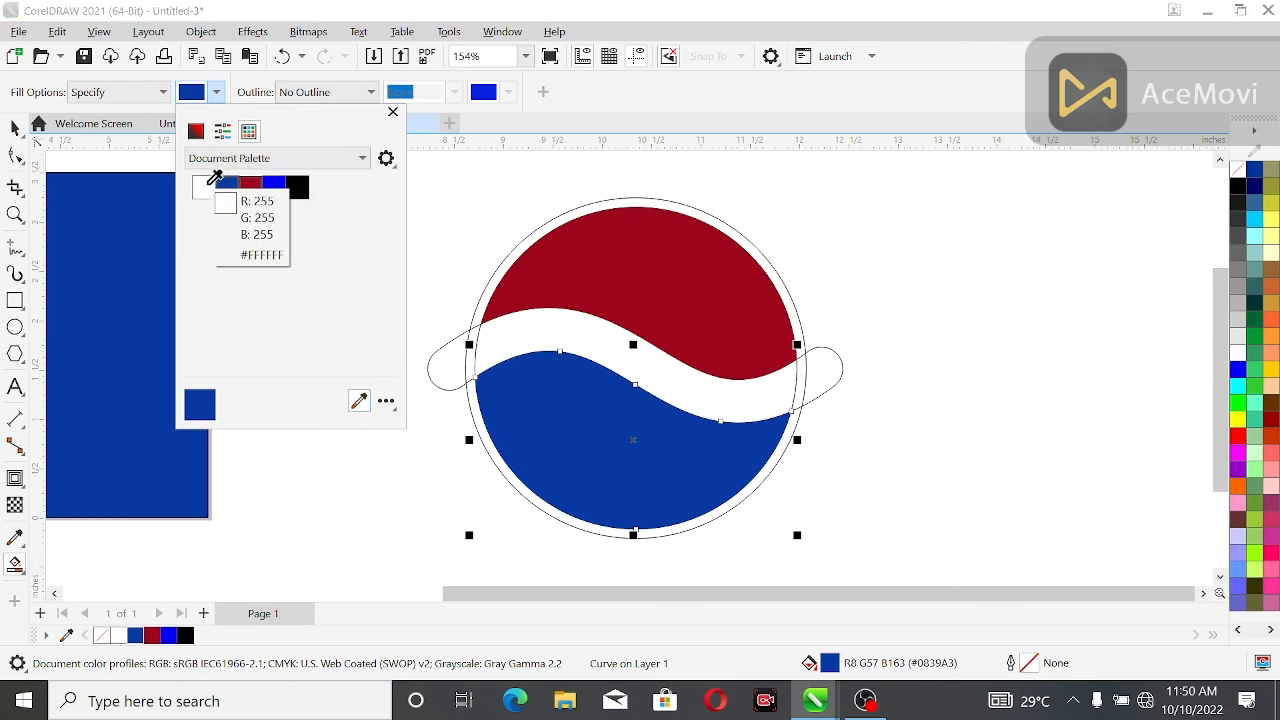
left_click(623, 343)
left_click(617, 349)
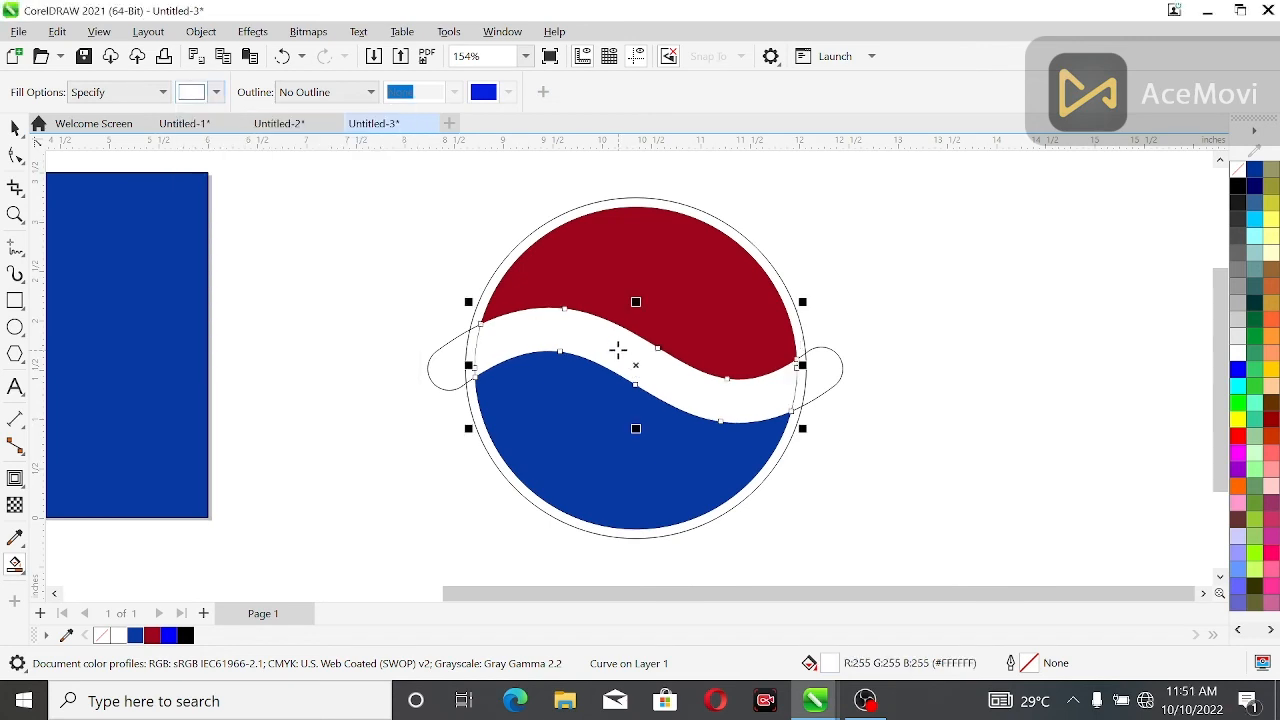
Step: Move the filled logo with its circle and wave outlines back onto the red and blue background
left_click(15, 127)
scroll(237, 217, "down", 3)
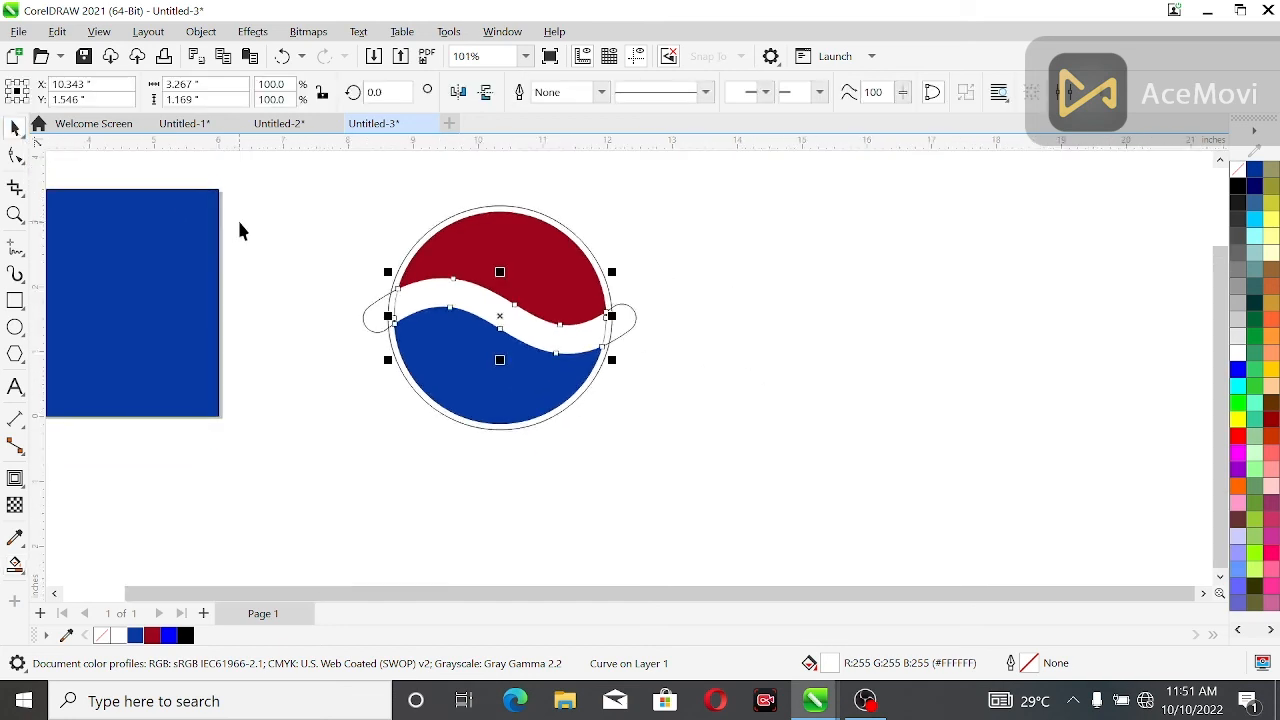
left_click_drag(276, 188, 631, 443)
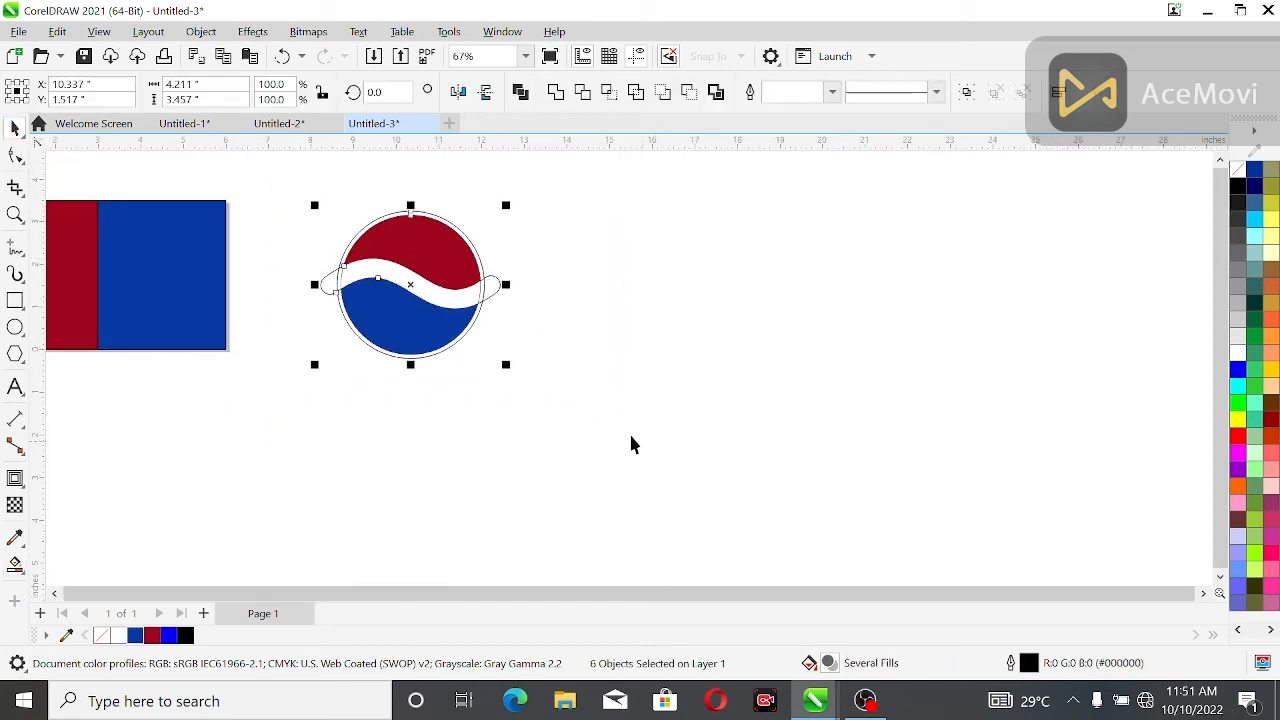
left_click_drag(408, 289, 138, 276)
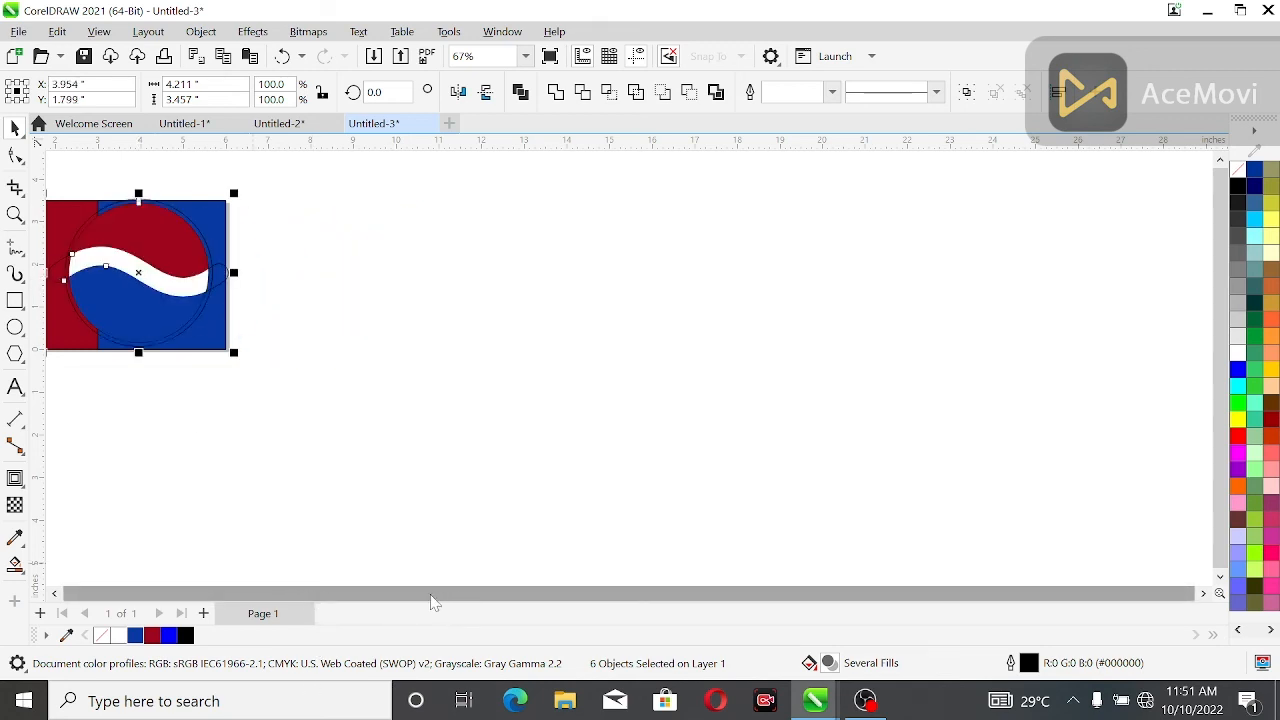
left_click(1204, 593)
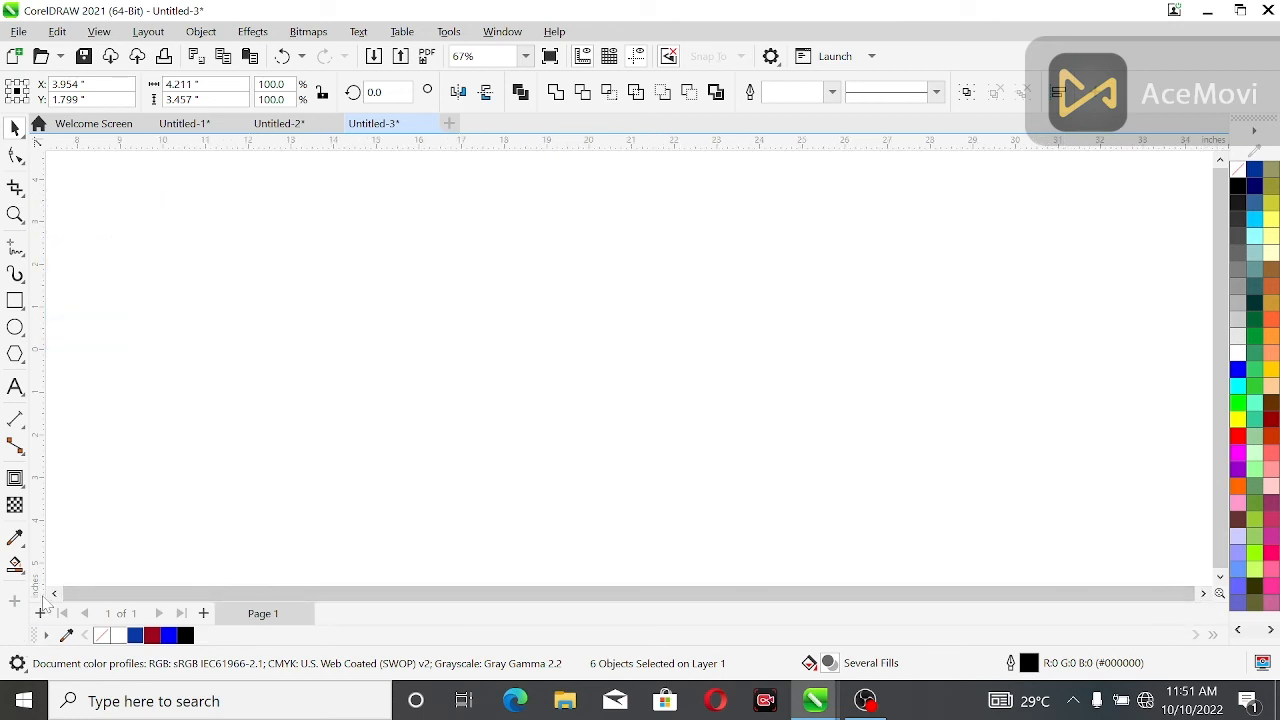
key("shift+F2")
left_click(218, 374)
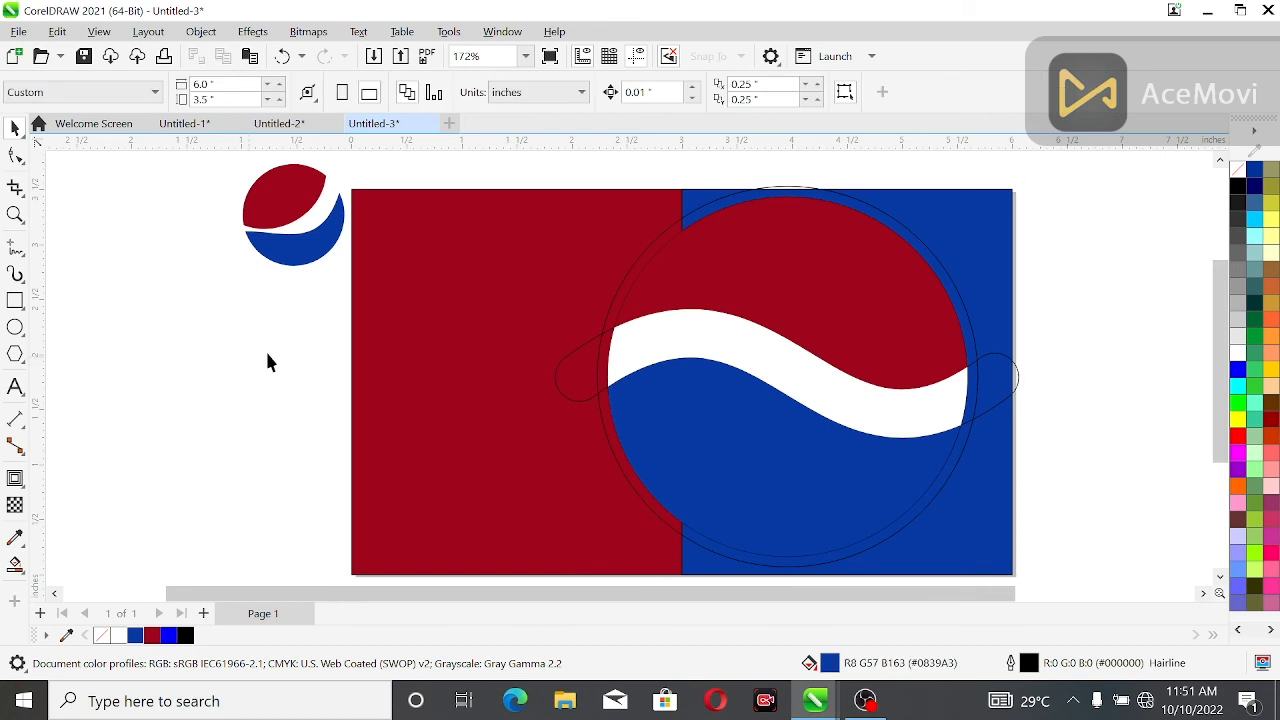
Step: Fill the outer circle with white and delete the leftover wave outline that extends past it
left_click(878, 218)
left_click(1238, 354)
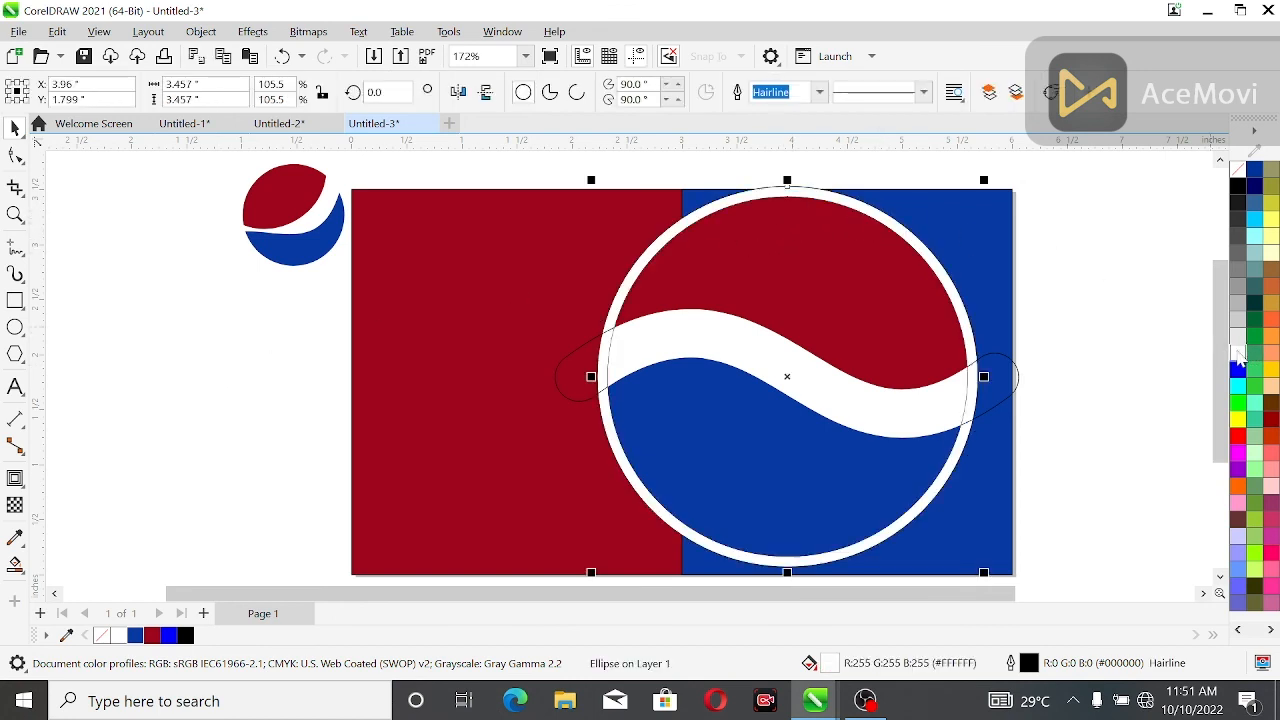
left_click(1175, 330)
left_click(987, 412)
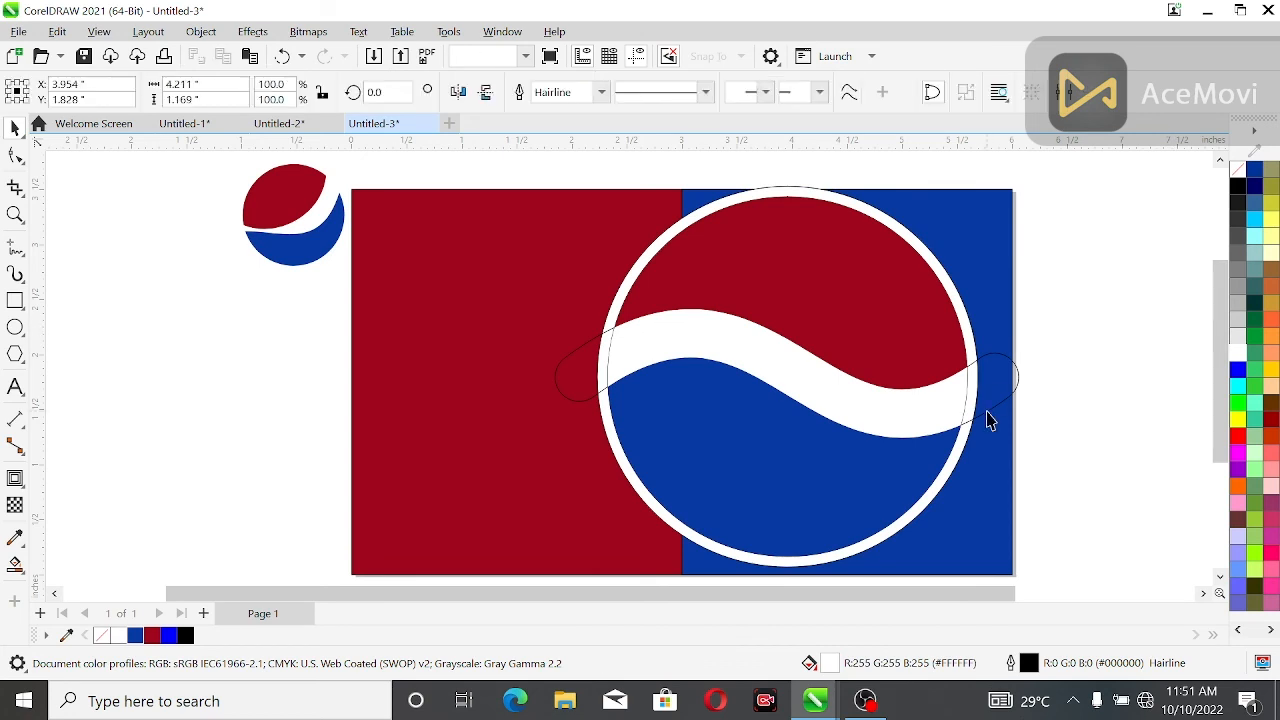
key("Escape")
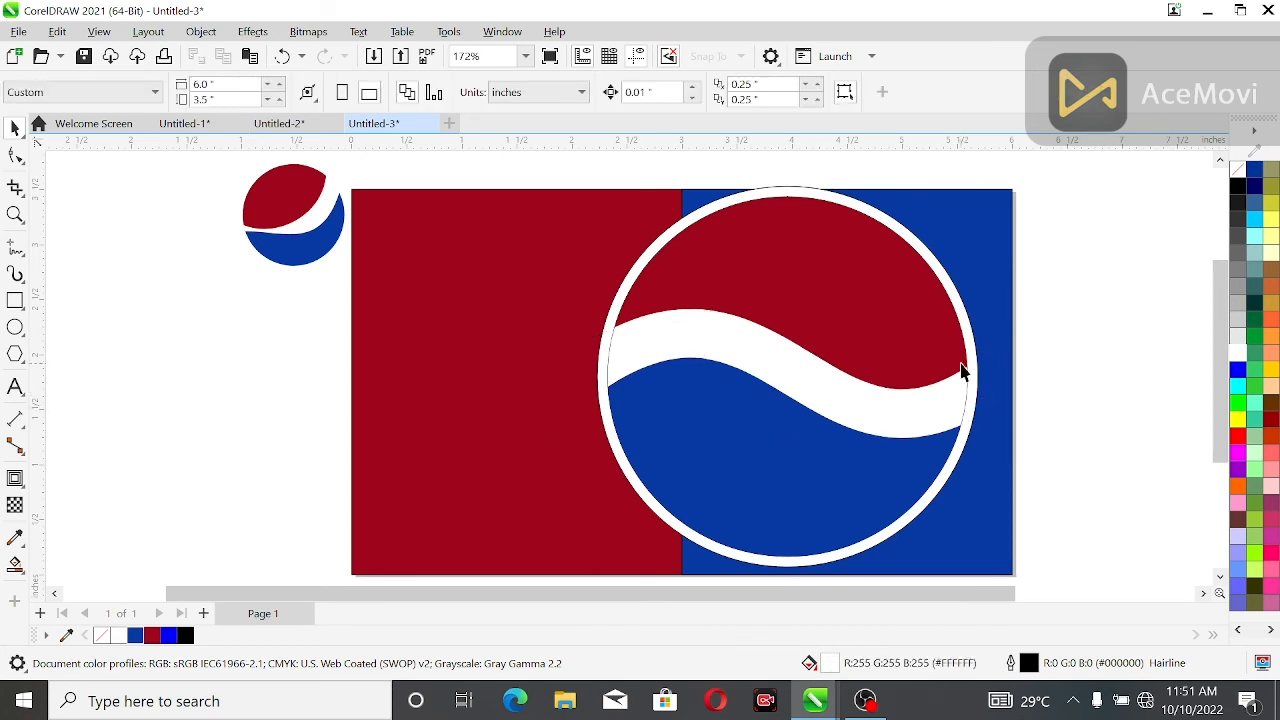
Step: Move the white circle and the three filled pieces aside together, and delete the leftover inner circle outline on the background
left_click(975, 395)
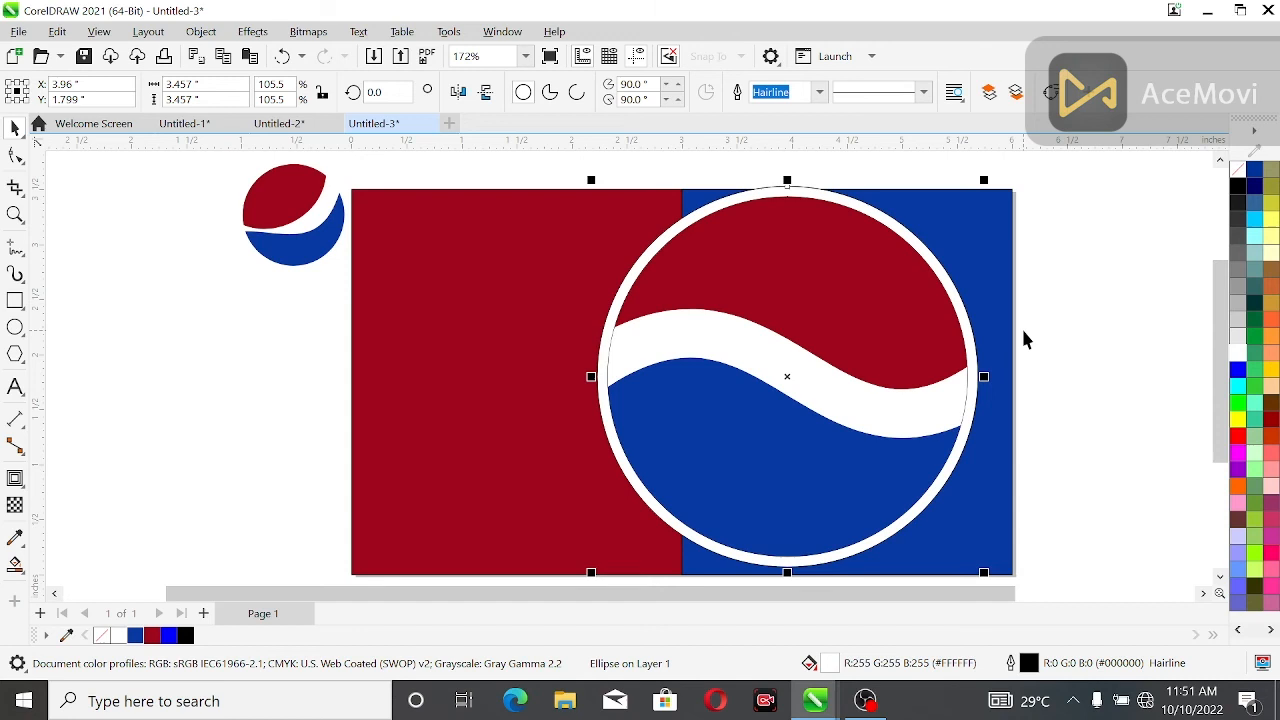
scroll(1027, 342, "down", 2)
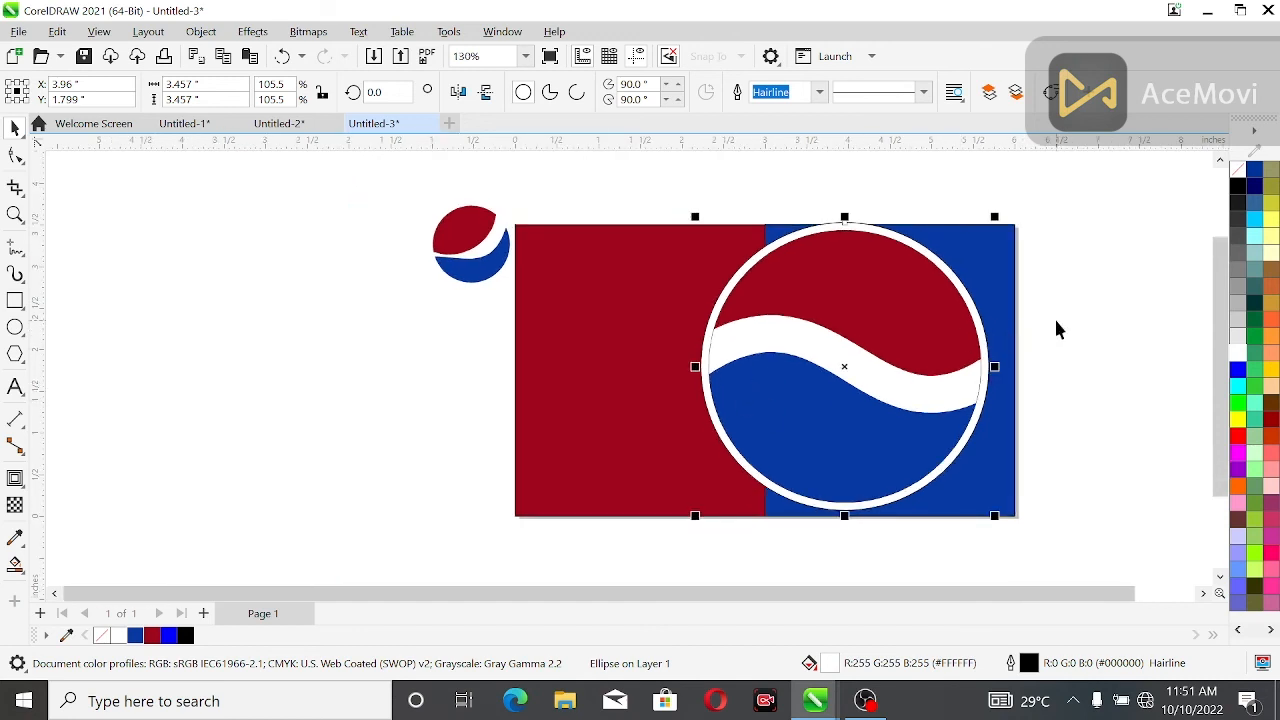
left_click(1057, 329)
left_click(985, 355)
left_click(858, 300, "shift")
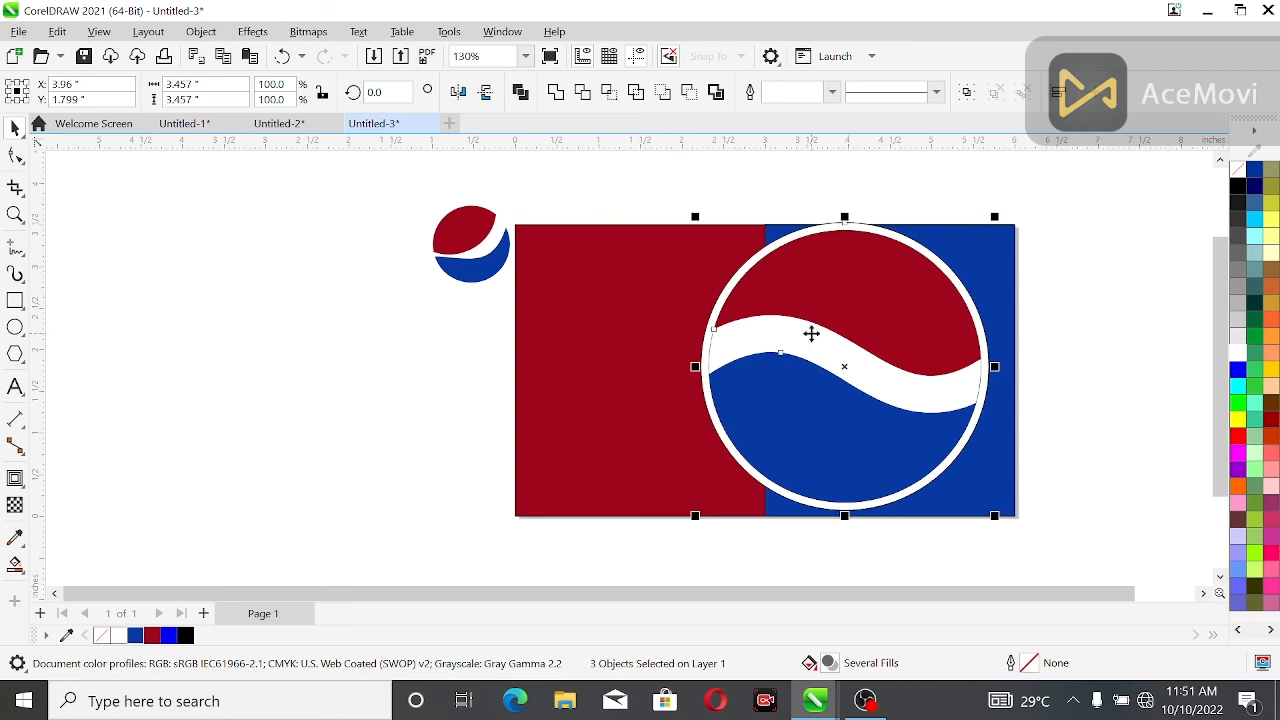
left_click(846, 366, "shift")
left_click_drag(846, 366, 560, 407)
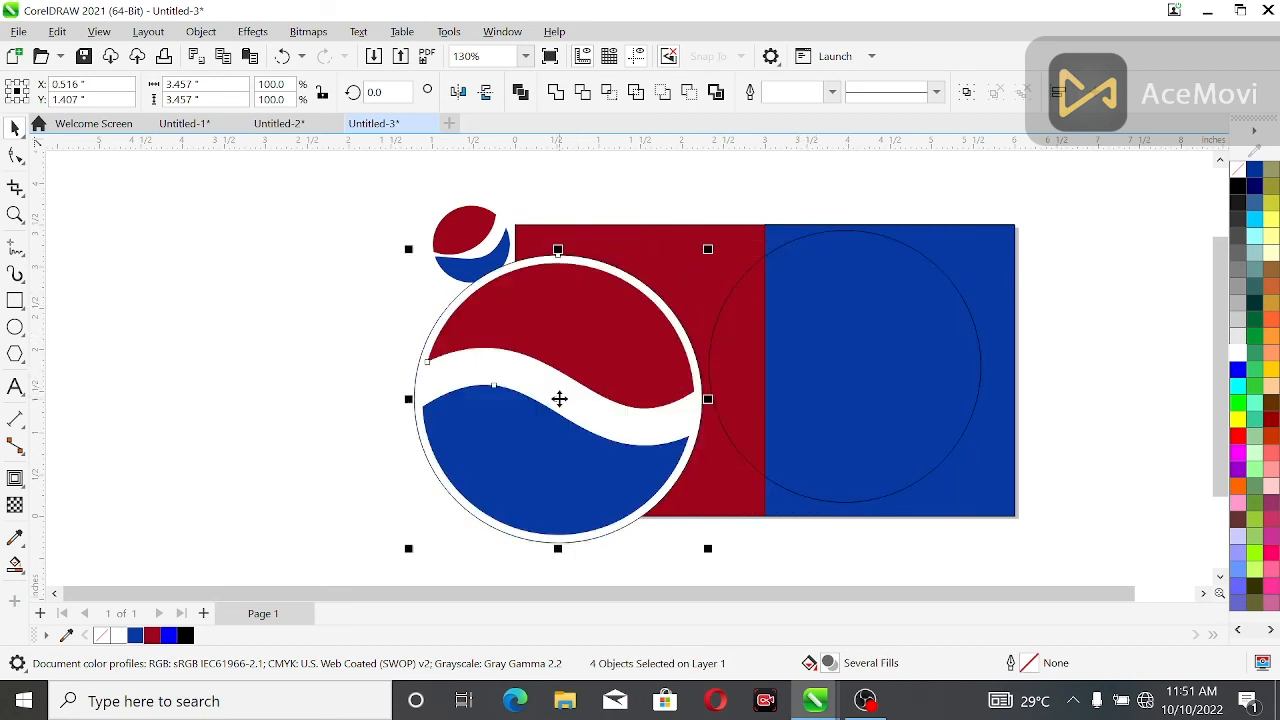
left_click(927, 258)
key("Delete")
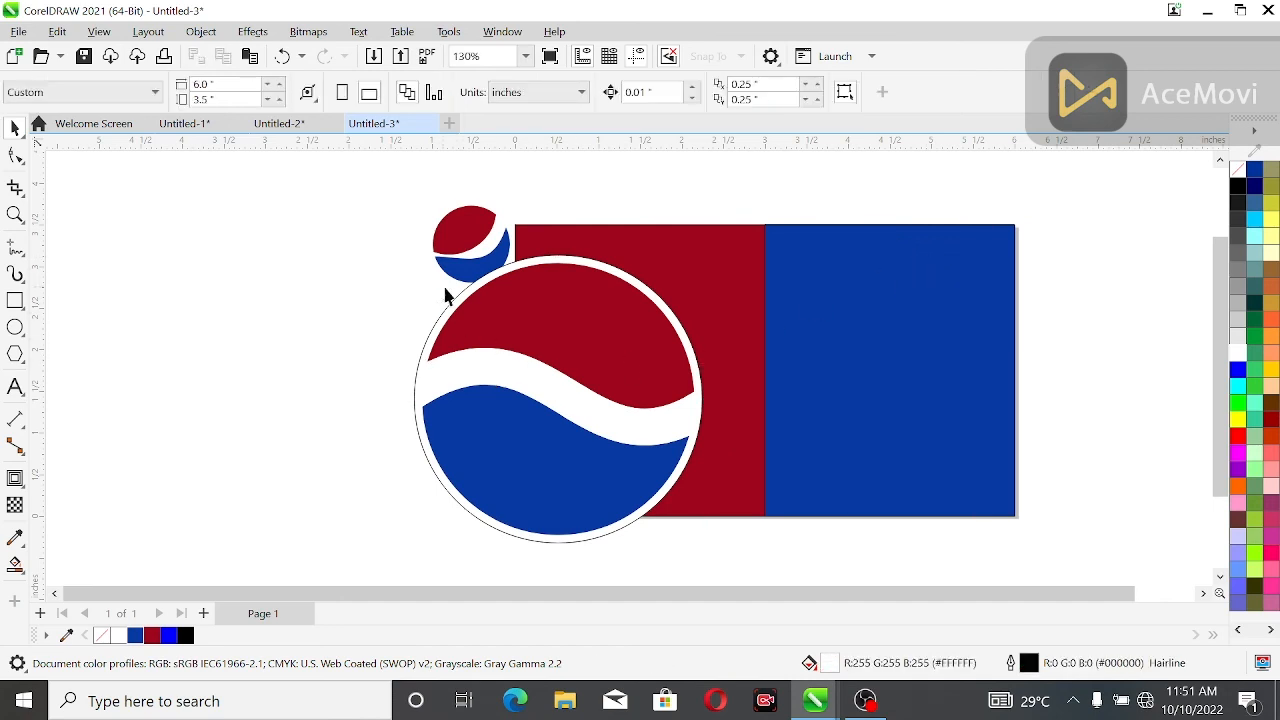
Step: Move the large logo back to the middle of the background and remove its outline
scroll(452, 283, "down", 1)
left_click_drag(388, 262, 704, 566)
left_click_drag(553, 384, 727, 357)
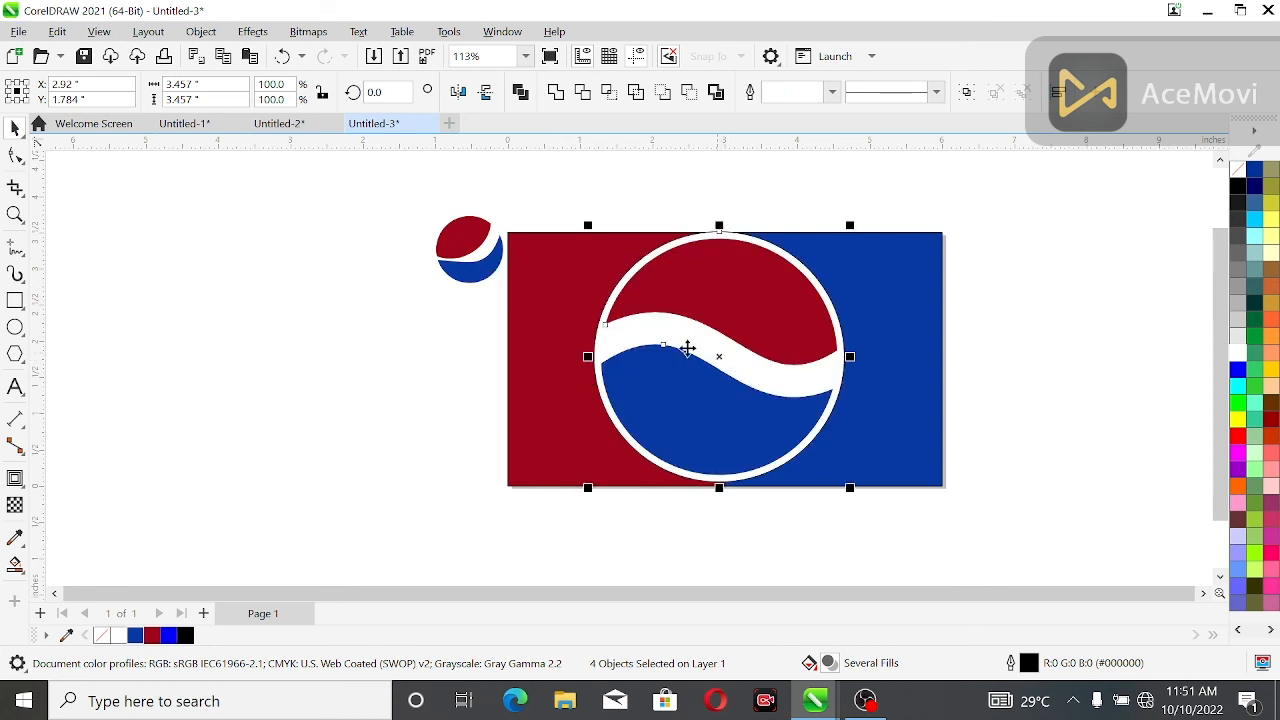
right_click(1238, 169)
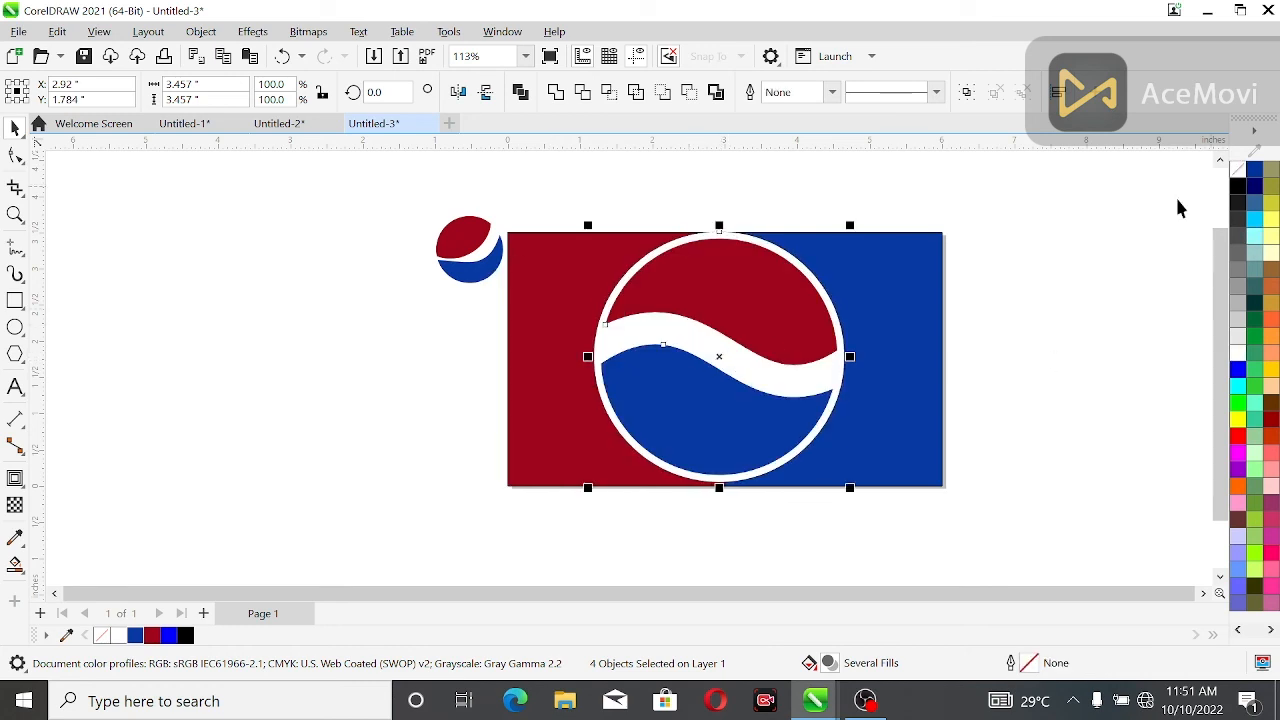
key("Escape")
Step: Center the large logo on the page as one group and enlarge it to about 3.51 in wide
left_click_drag(577, 175, 915, 518)
left_click(967, 95)
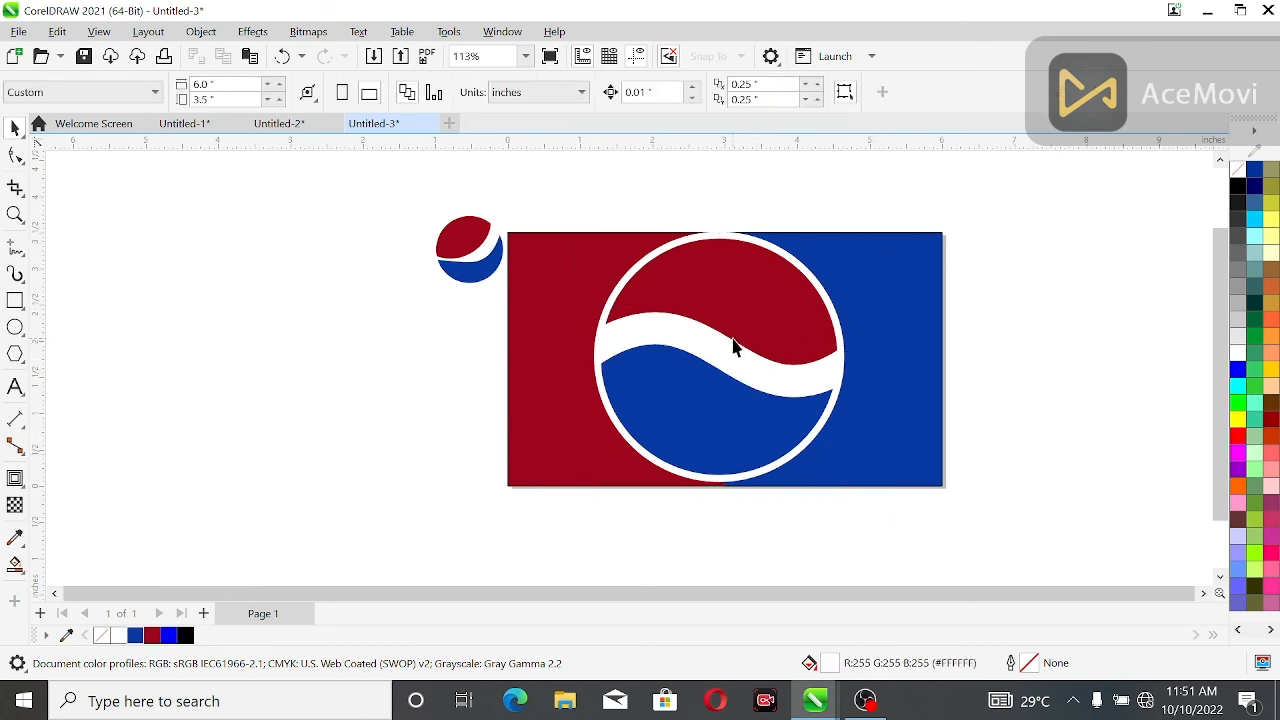
key("p")
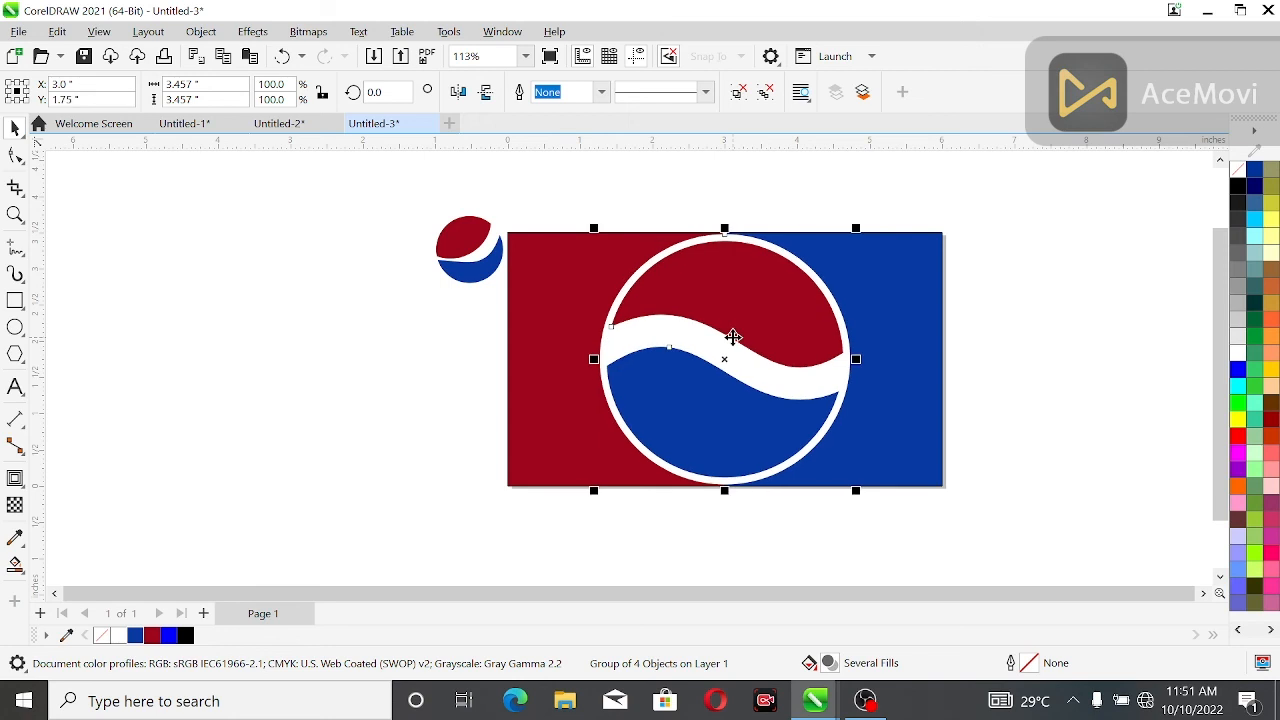
left_click(920, 289)
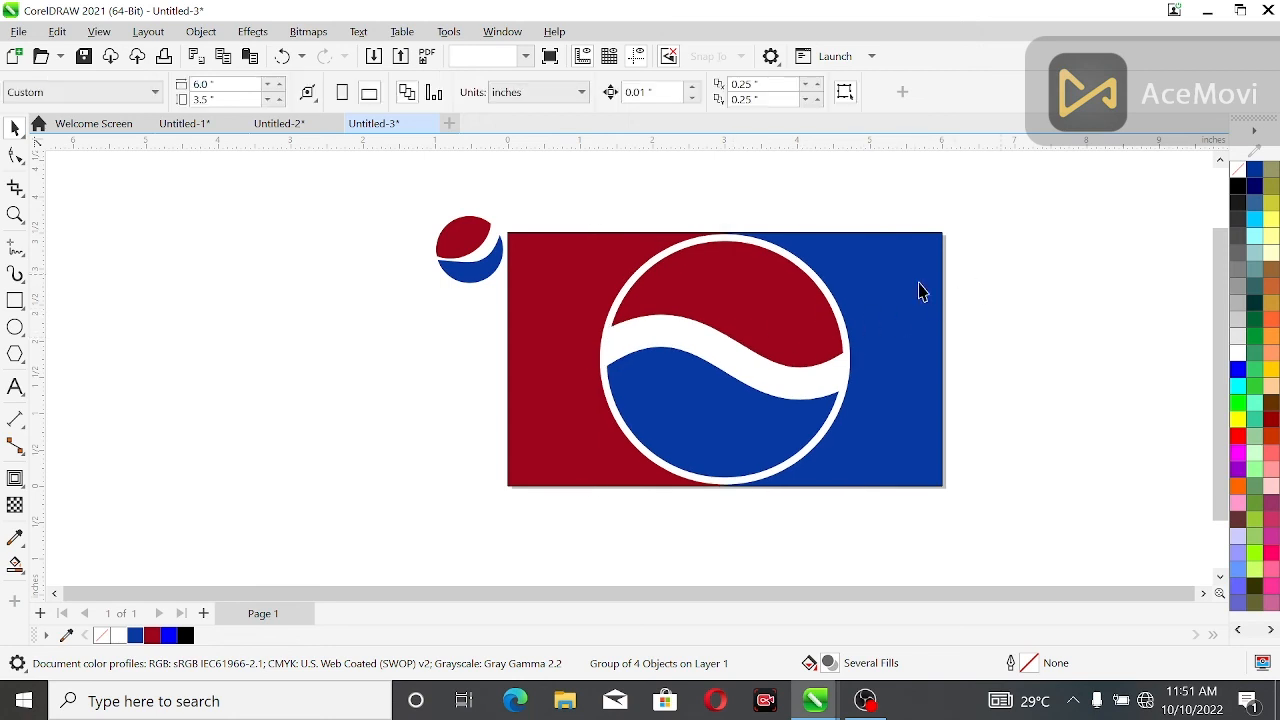
left_click(738, 293)
left_click_drag(857, 229, 857, 223)
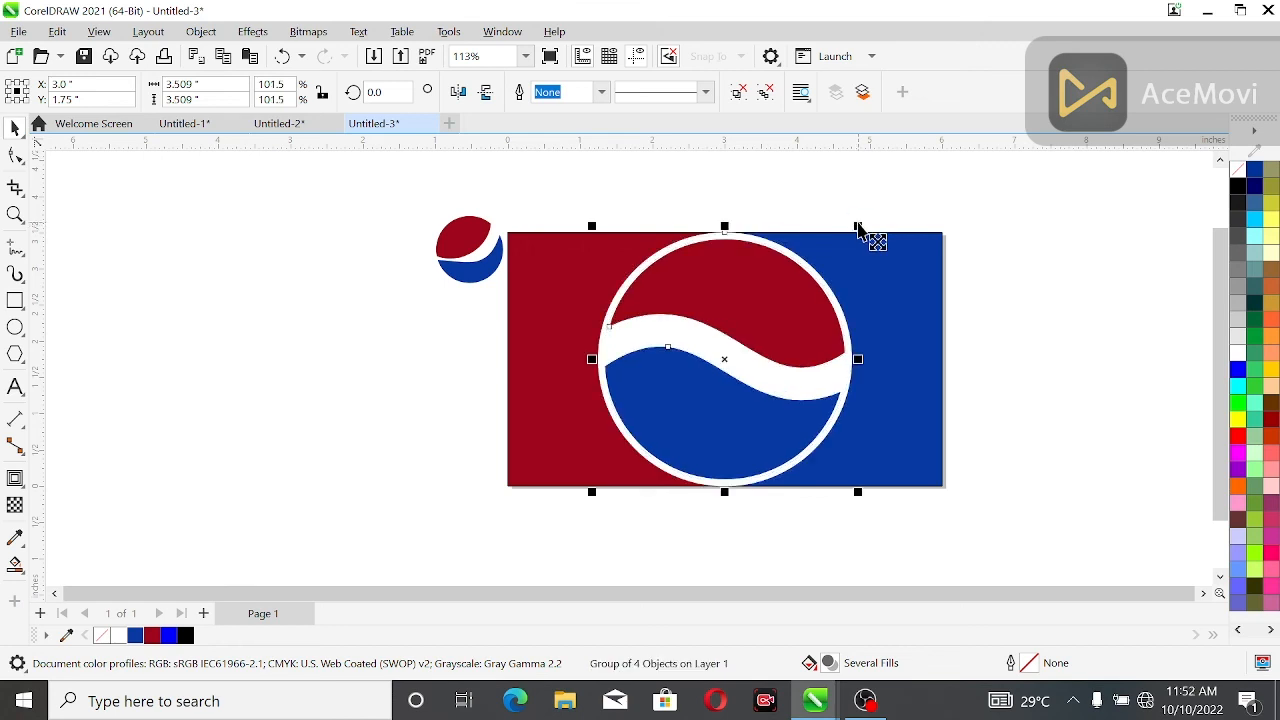
Step: Place the small logo inside the upper-left corner of the dark red background
left_click(463, 258)
left_click_drag(457, 243, 545, 281)
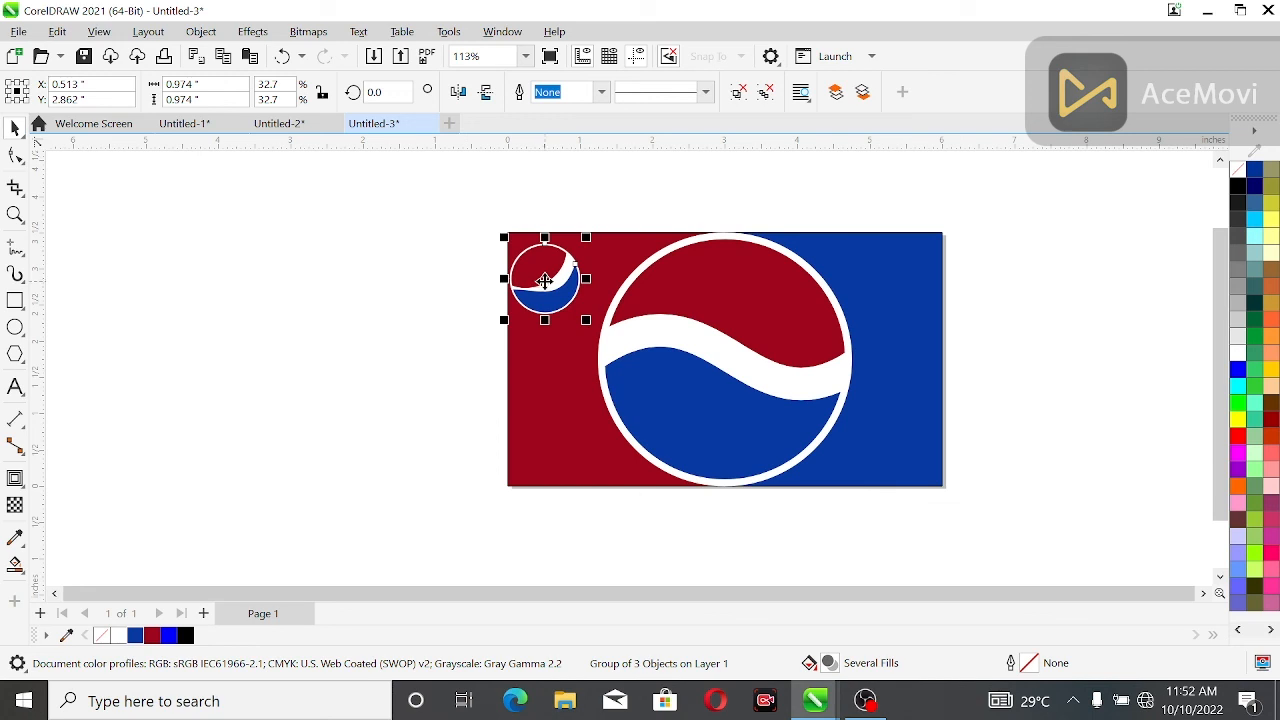
key("F4")
left_click(1018, 358)
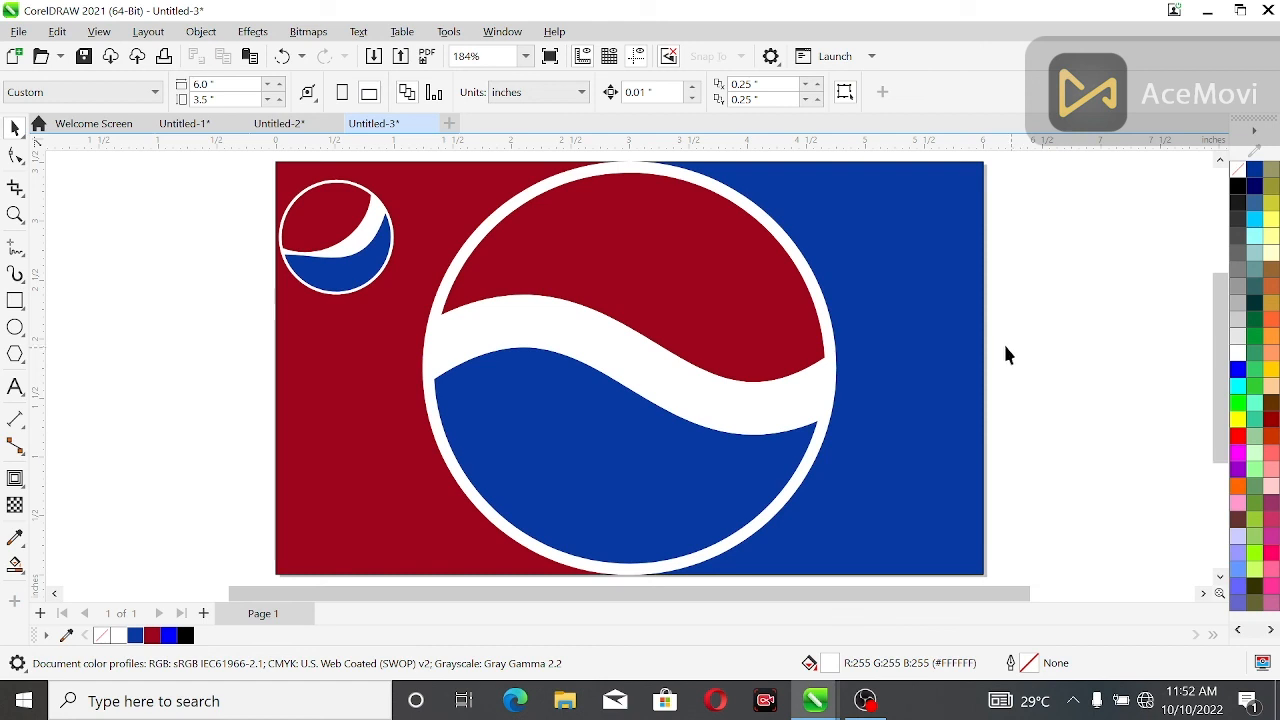
Step: Enlarge the large logo slightly about its centre to about 3.54 in wide, keeping its proportions
left_click(673, 418)
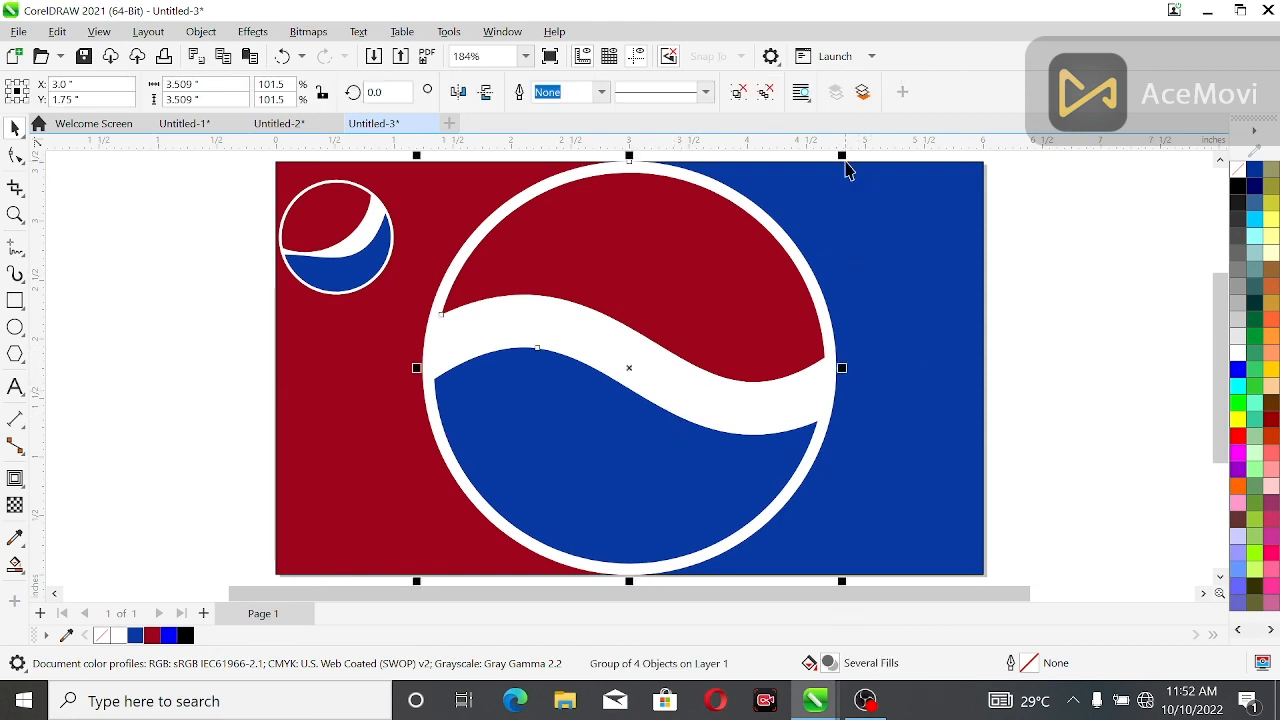
left_click_drag(844, 159, 844, 159)
mouse_move(844, 159)
left_mouse_down()
mouse_move(836, 195)
mouse_move(846, 177)
left_mouse_up()
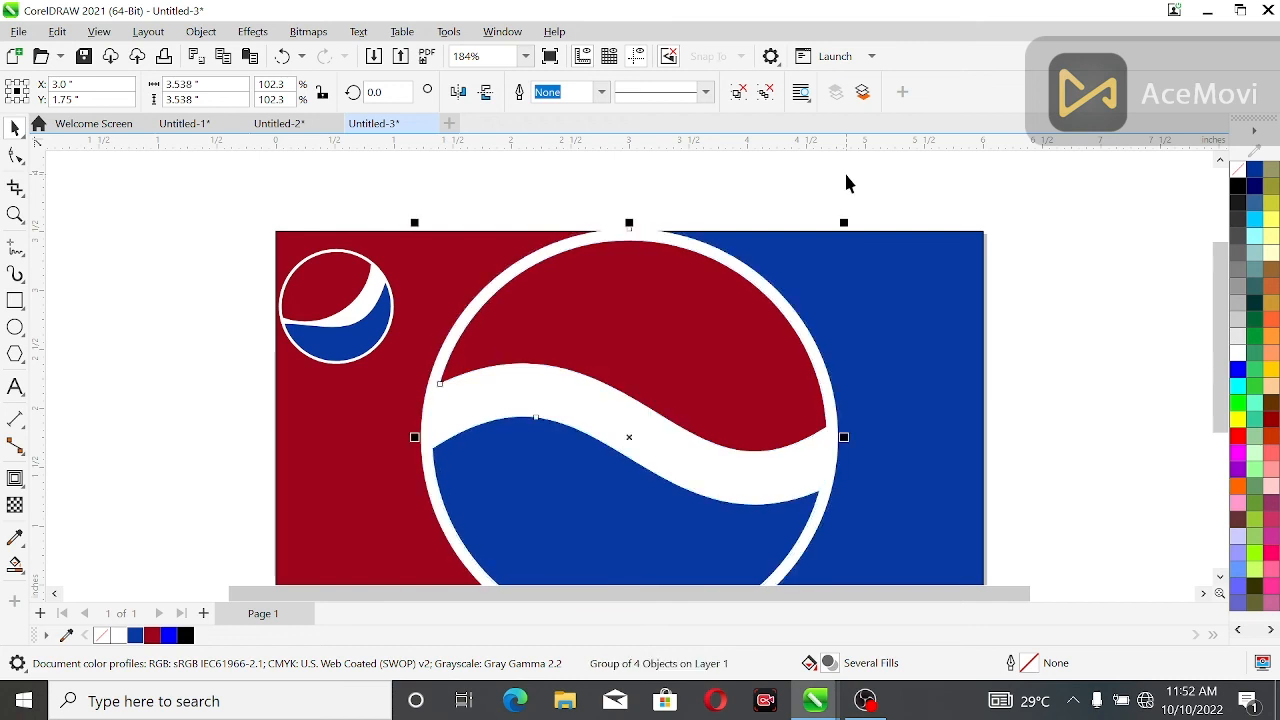
left_click(1024, 357)
scroll(1024, 357, "down", 2)
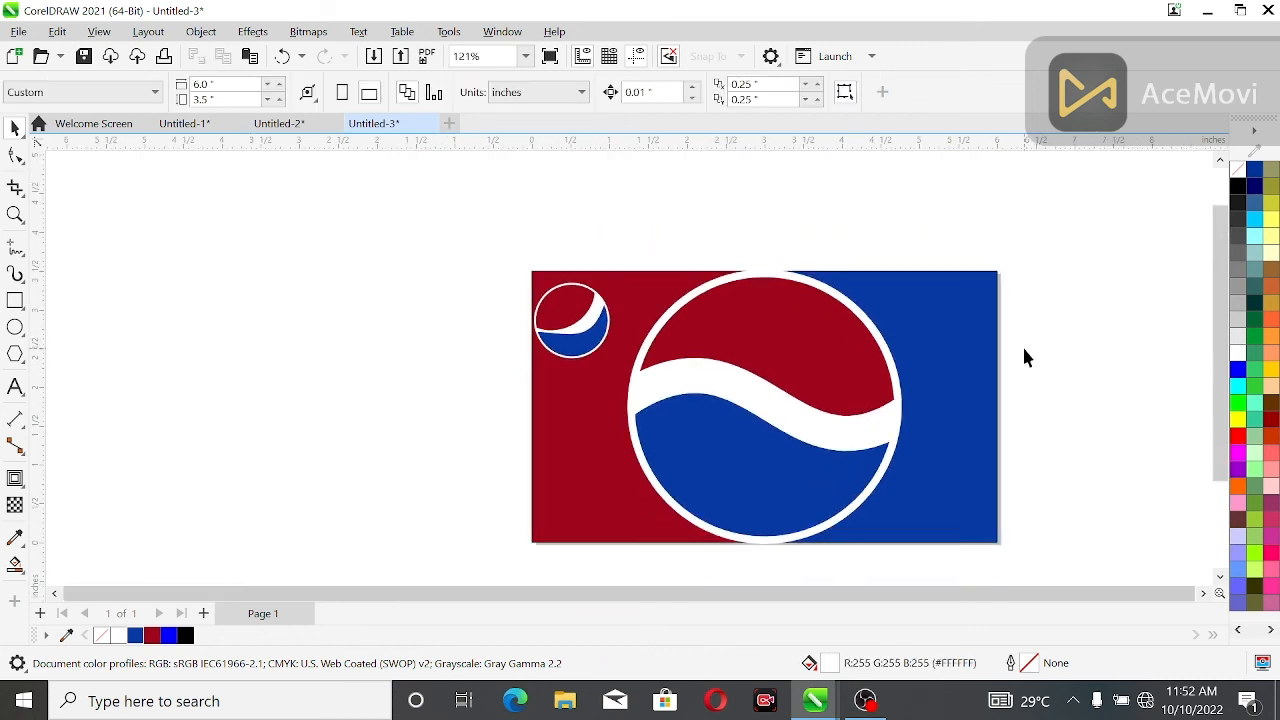
Step: Enlarge the small logo to about 1.4 in wide and reposition it inside the upper-left corner of the dark red background
scroll(1024, 357, "up", 2)
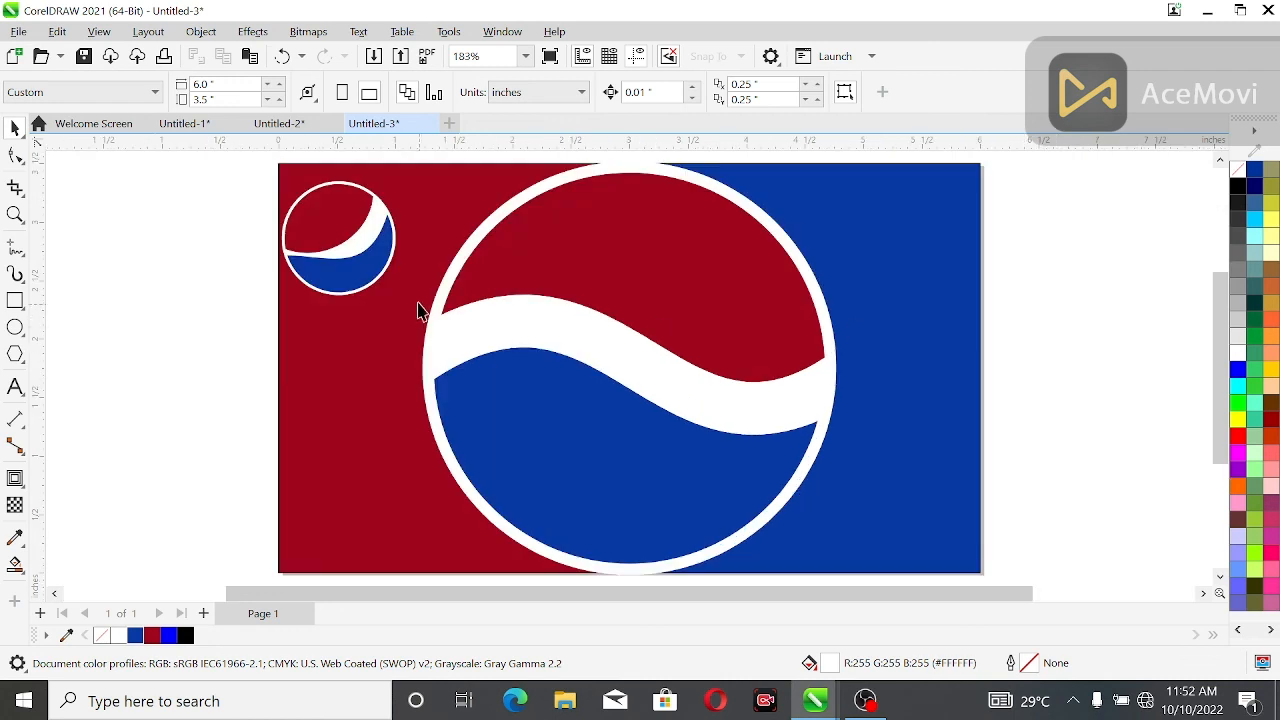
left_click(340, 252)
left_click_drag(401, 304, 424, 342)
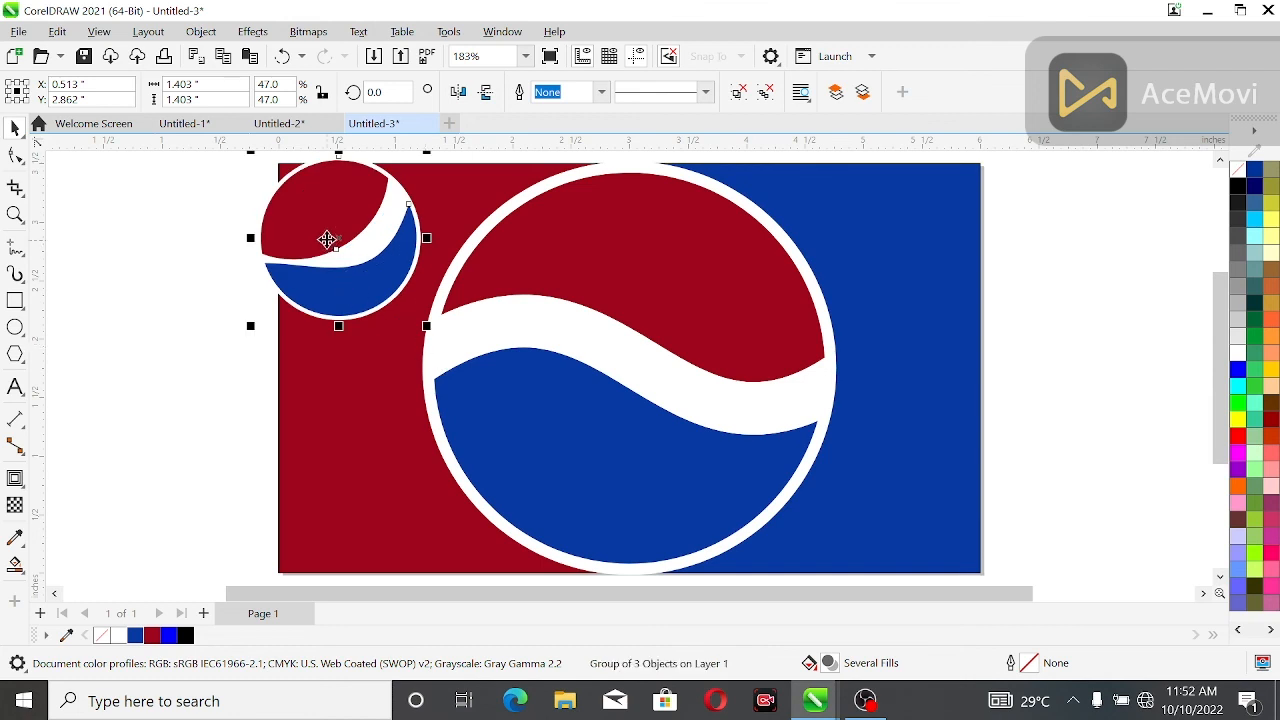
left_click_drag(337, 240, 361, 252)
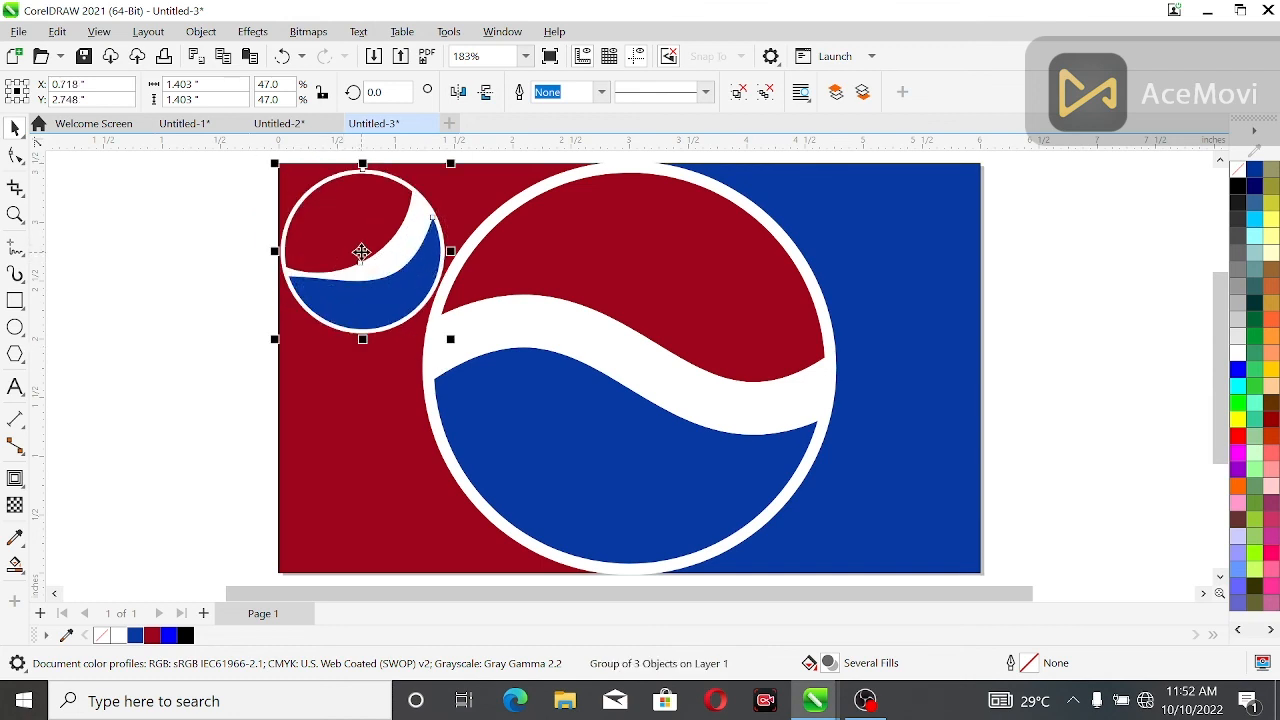
left_click(231, 220)
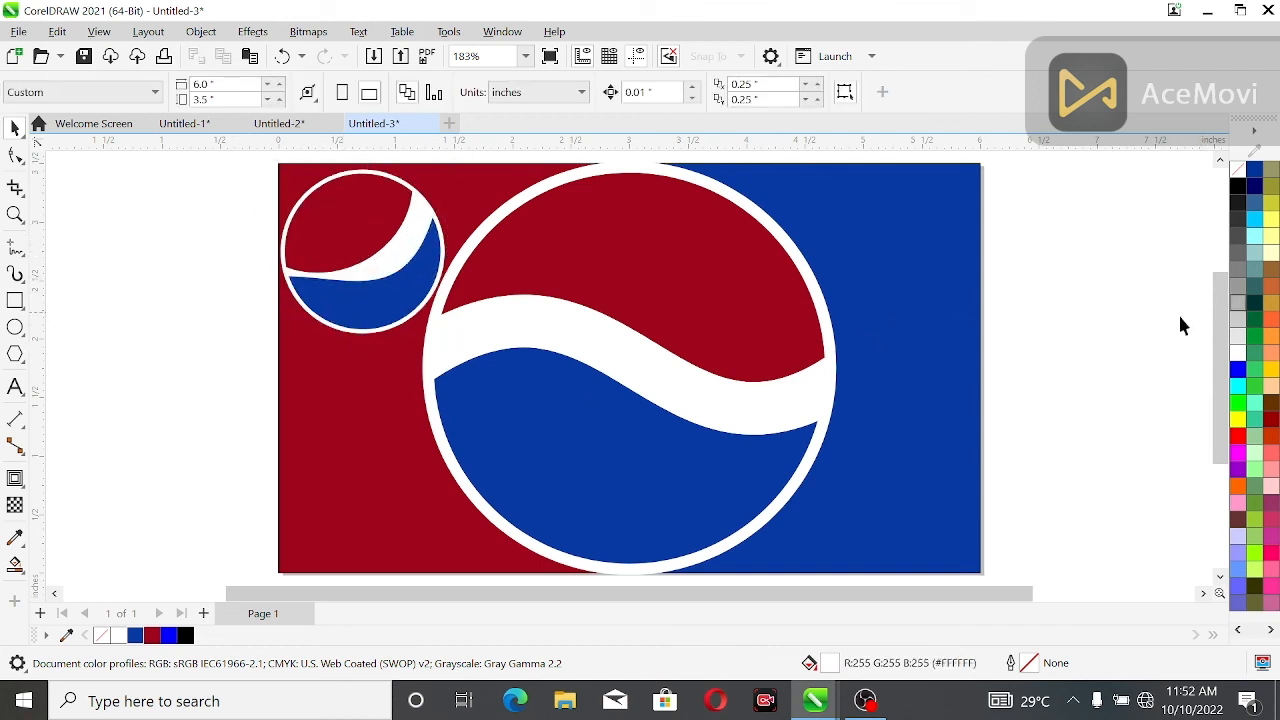